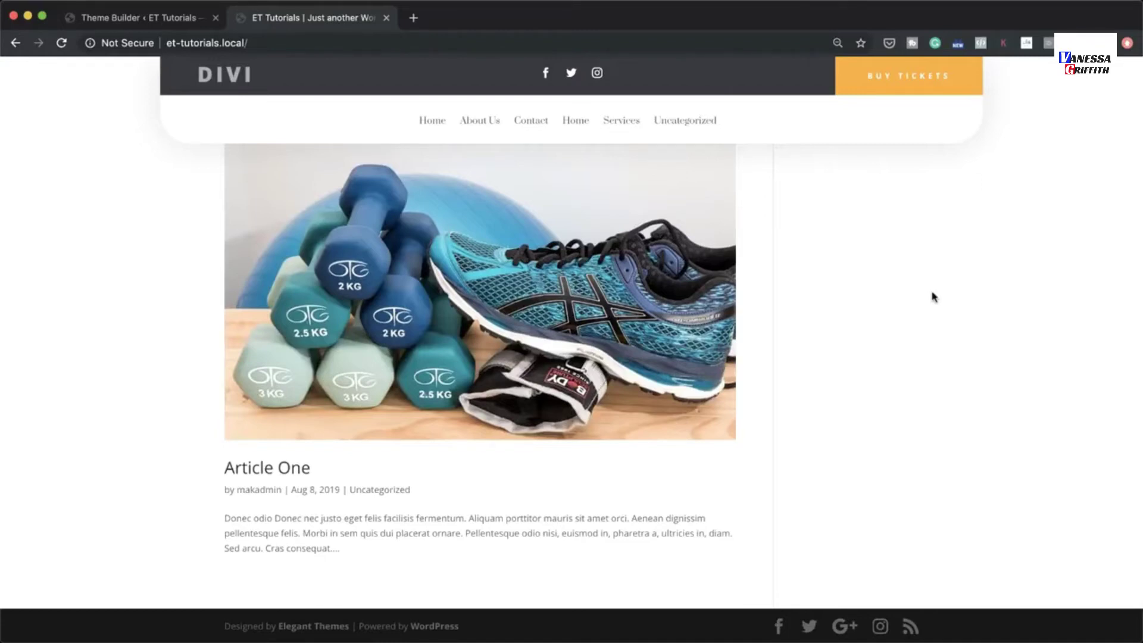
# Scroll back up the front-end blog page listing Article One and Article Two.
pyautogui.scroll(10, 933, 296)
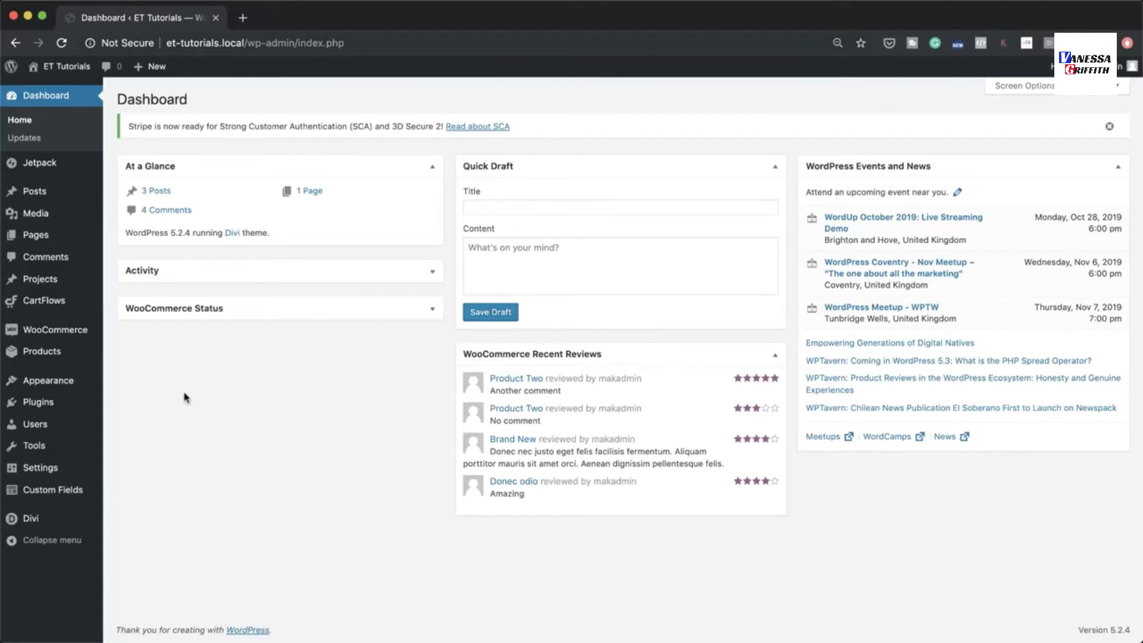
# Create and publish a new page titled 'About Us'.
pyautogui.moveTo(56, 234)
pyautogui.click(146, 236)
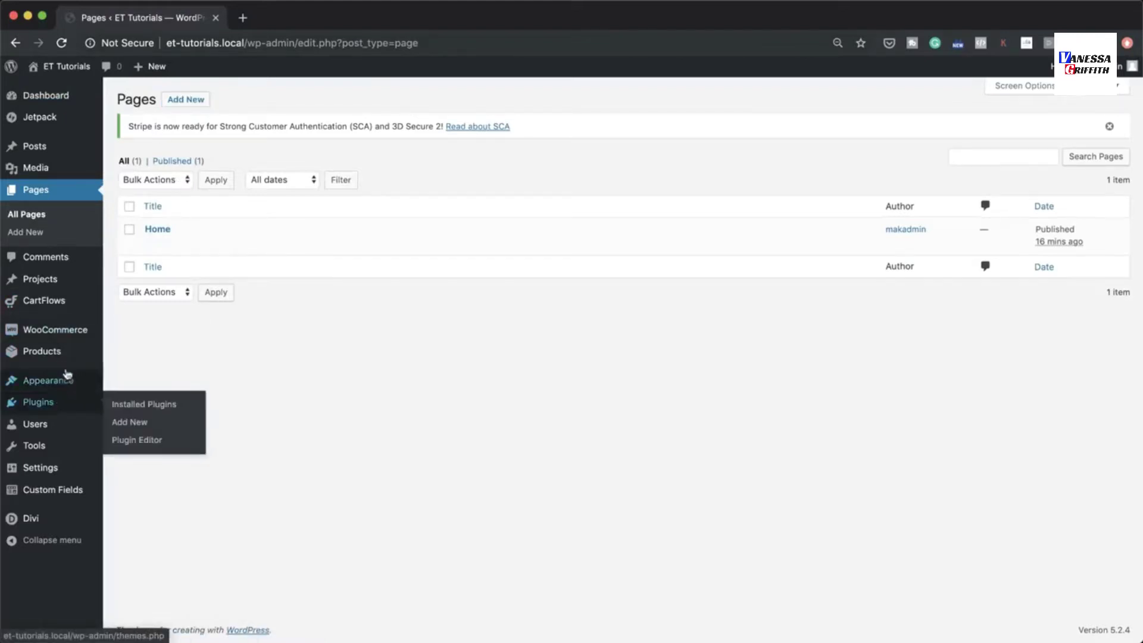
pyautogui.moveTo(69, 352)
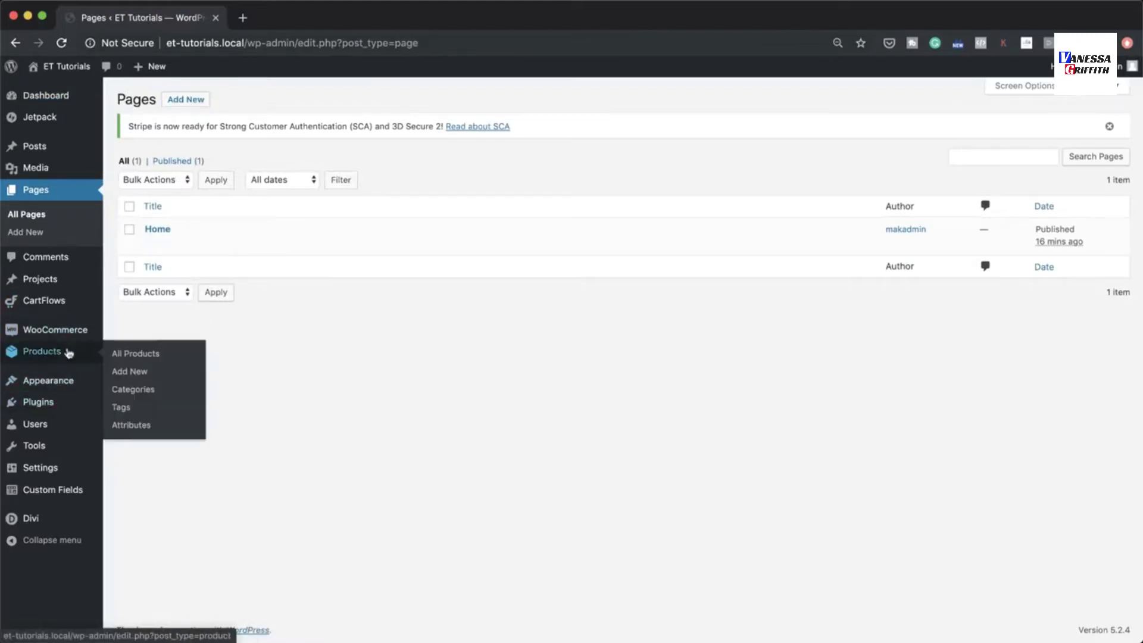
pyautogui.click(193, 103)
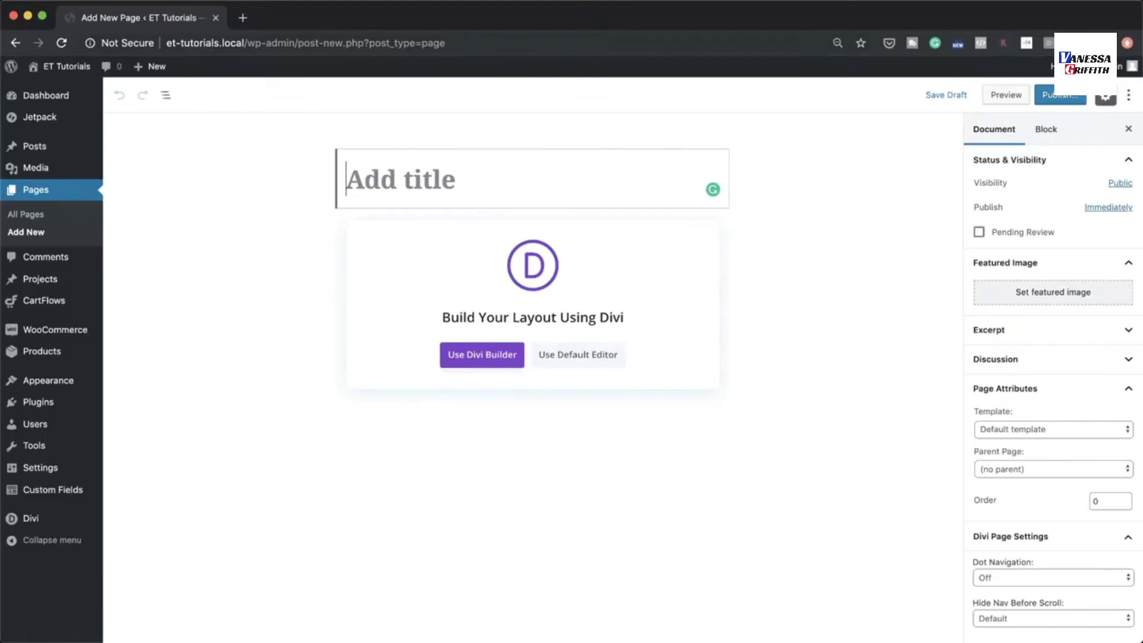
pyautogui.write('About')
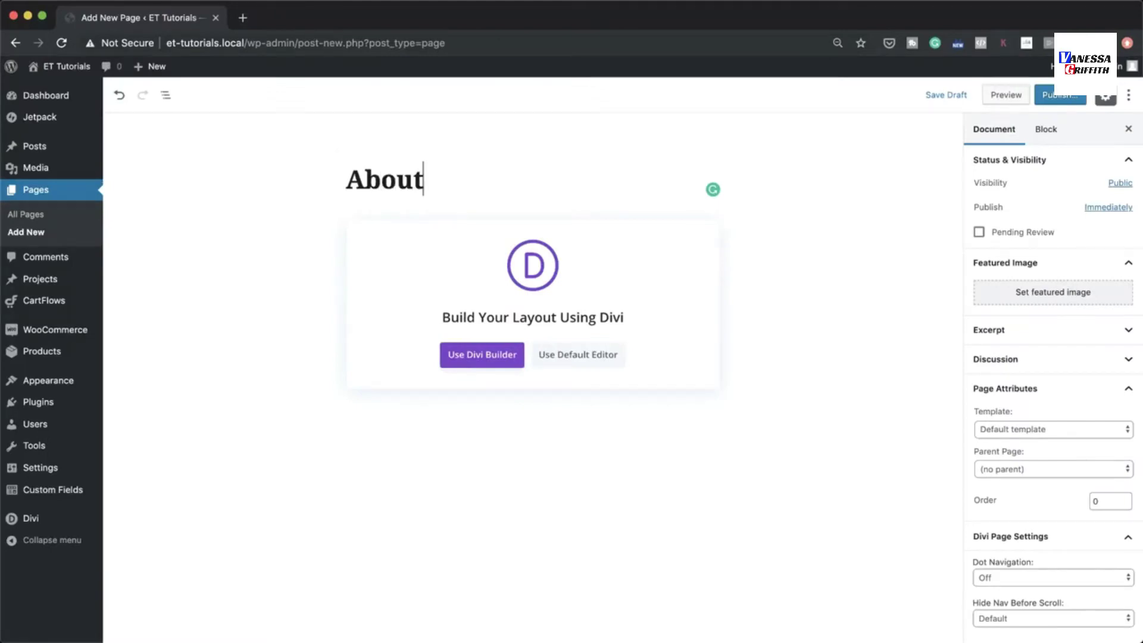
pyautogui.write(' Us')
pyautogui.click(1058, 96)
pyautogui.click(1059, 96)
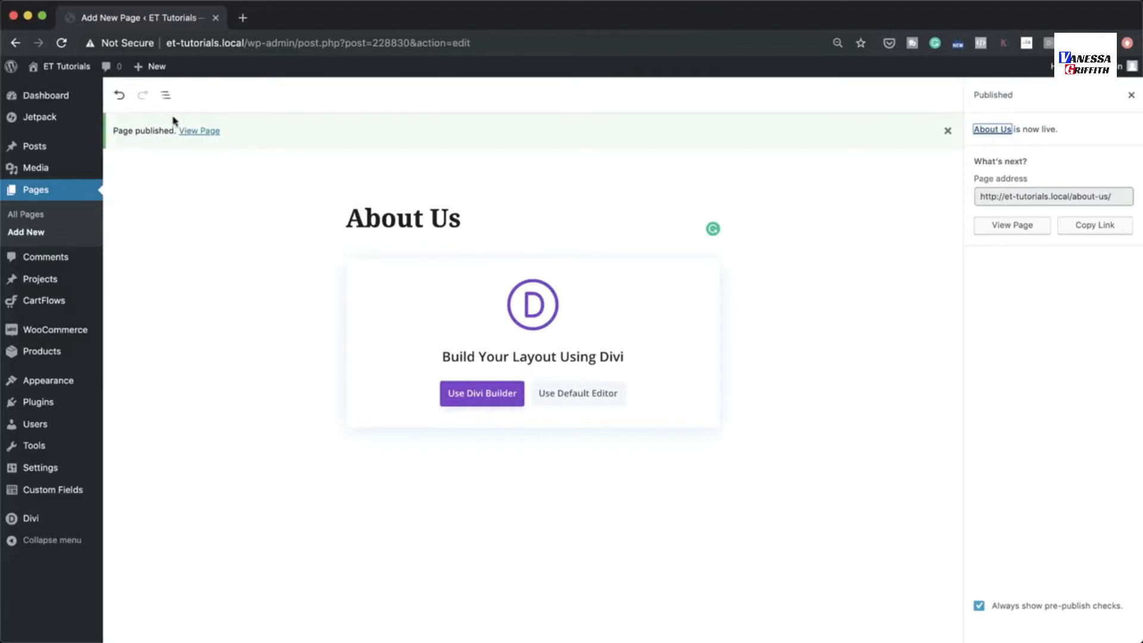
# Create and publish the 'Contact' and 'Services' pages, then view all pages.
pyautogui.moveTo(146, 76)
pyautogui.click(154, 126)
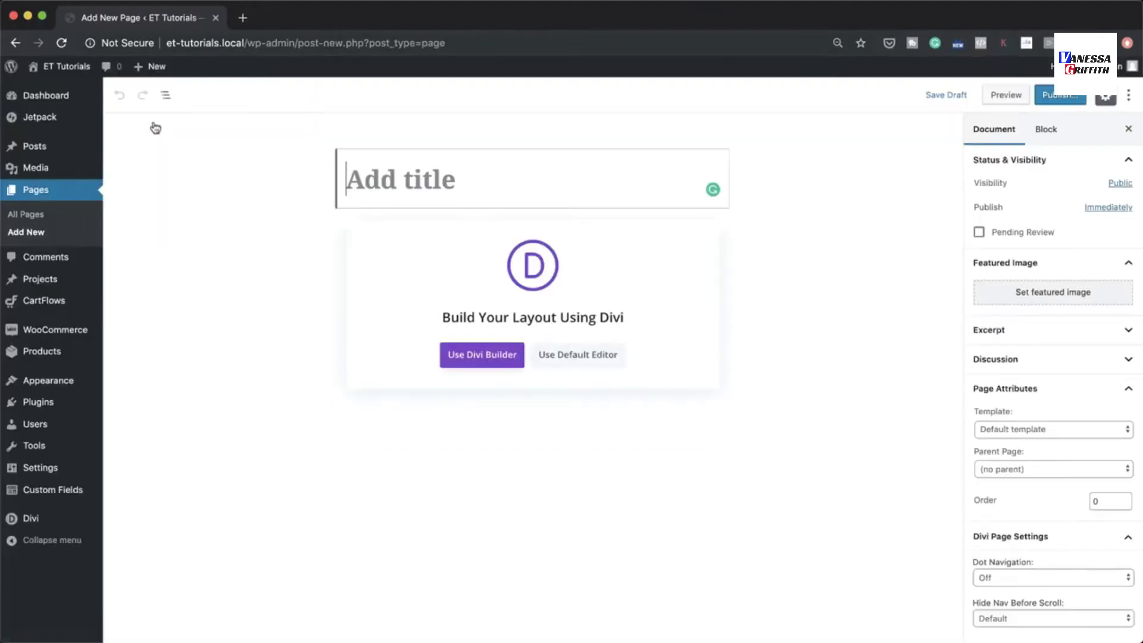
pyautogui.write('Contact')
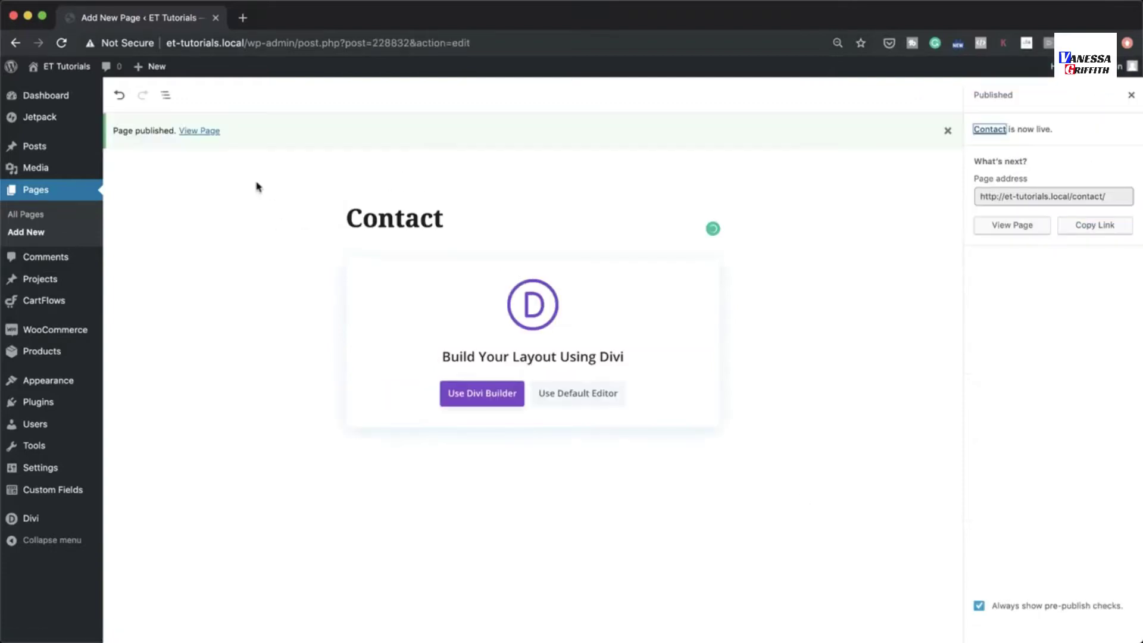
pyautogui.moveTo(143, 75)
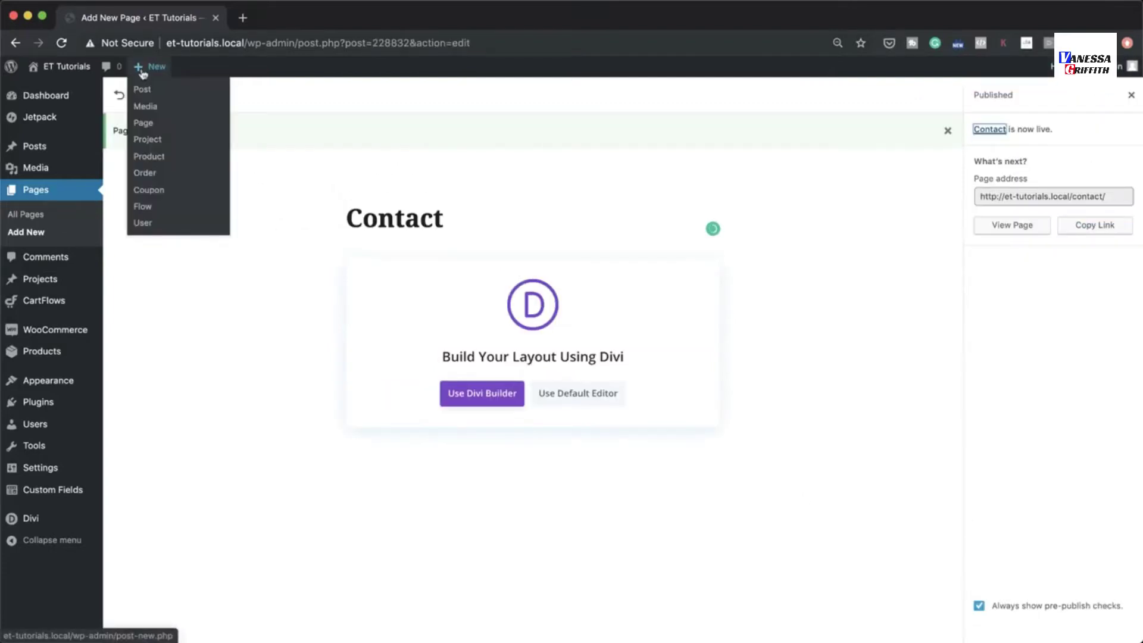
pyautogui.click(155, 125)
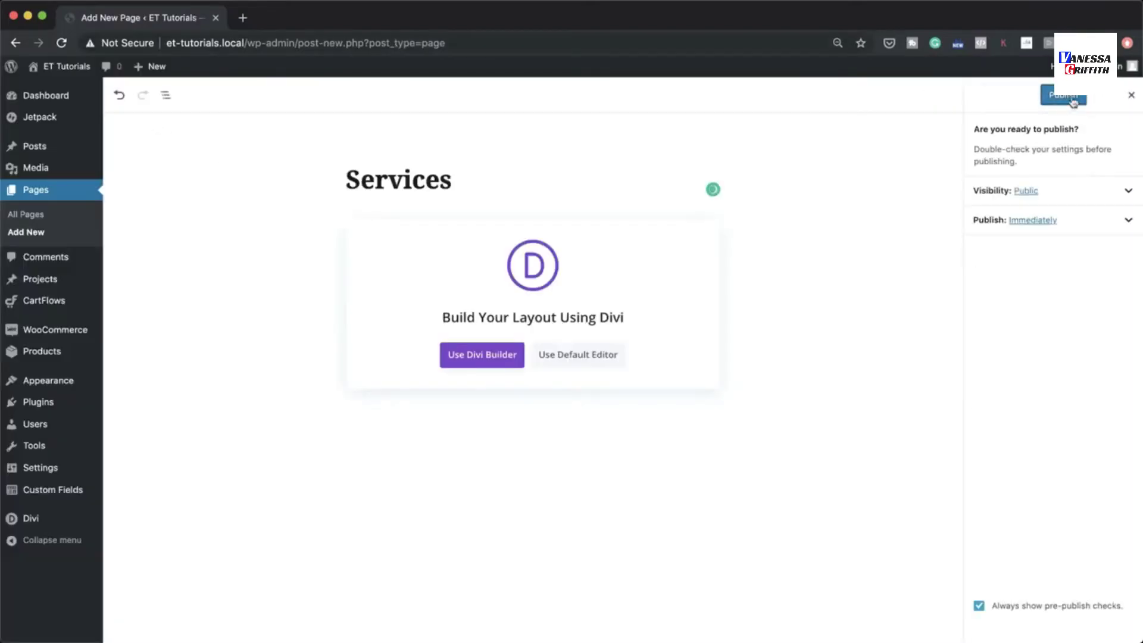
pyautogui.click(1072, 100)
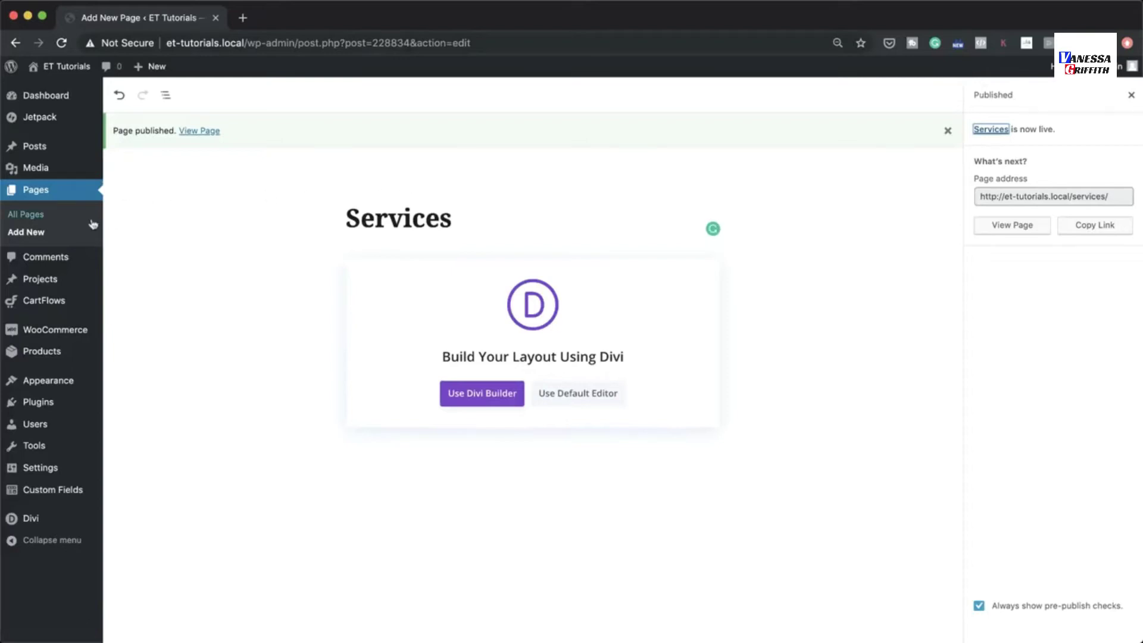
pyautogui.click(37, 216)
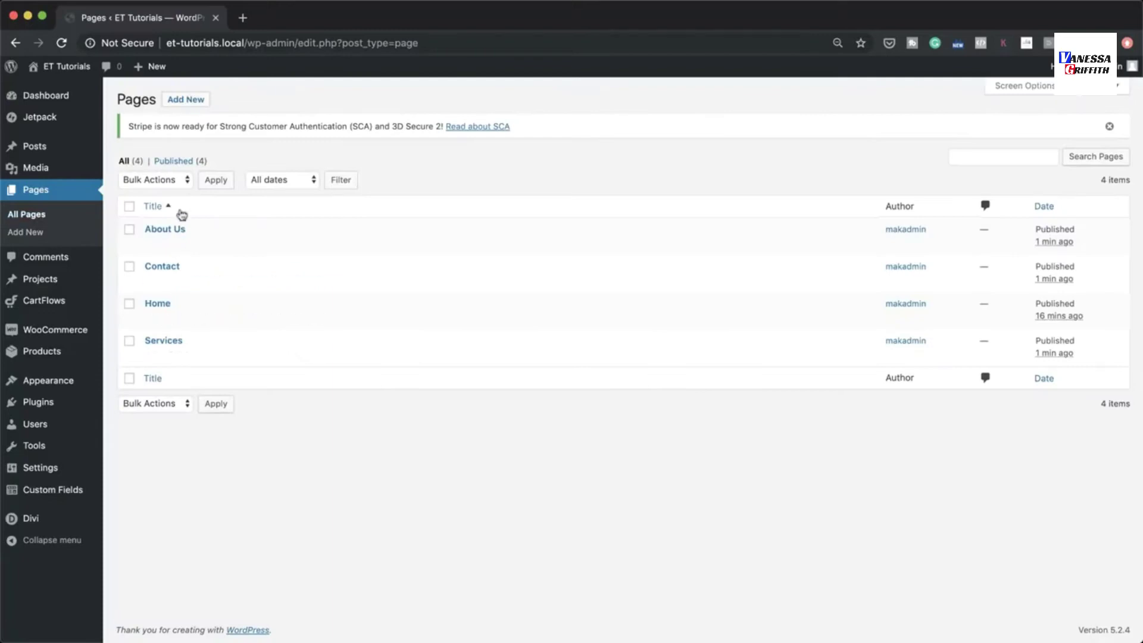
# In Appearance > Menus, toggle Custom Links and save the empty 'main menu' menu.
pyautogui.moveTo(82, 426)
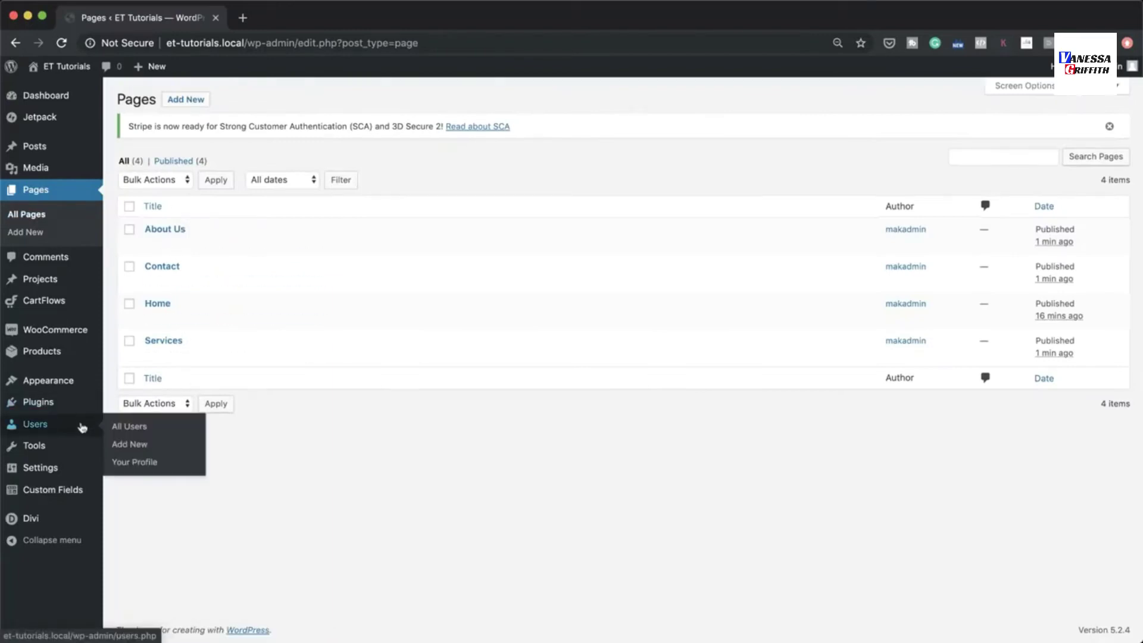
pyautogui.moveTo(84, 389)
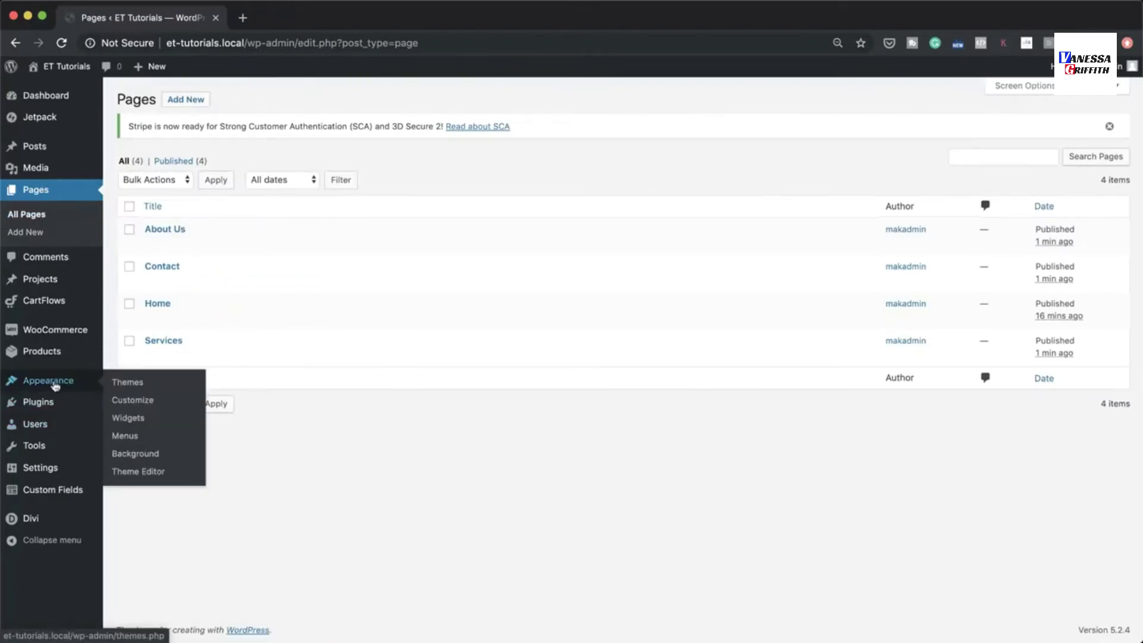
pyautogui.click(121, 438)
pyautogui.scroll(-2, 207, 446)
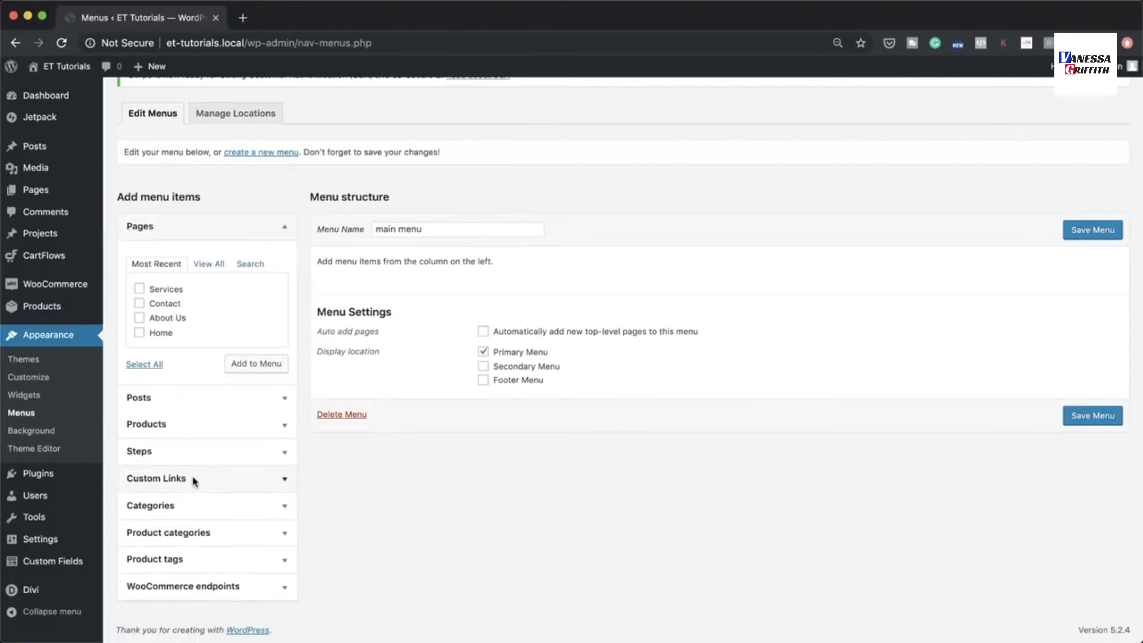
pyautogui.click(194, 479)
pyautogui.click(190, 446)
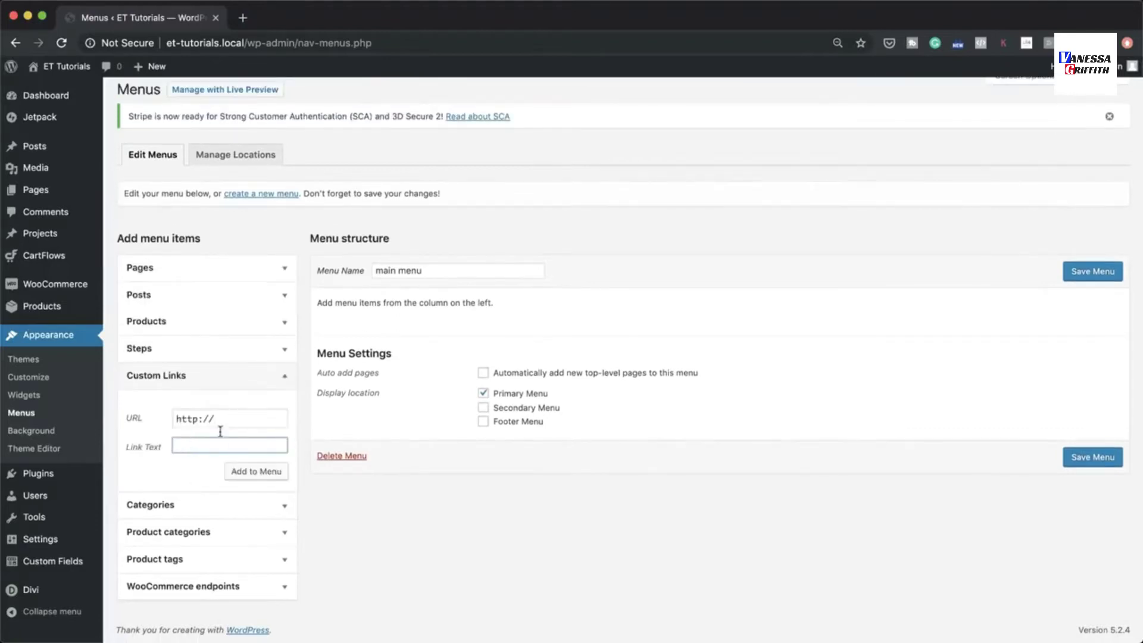
pyautogui.click(280, 385)
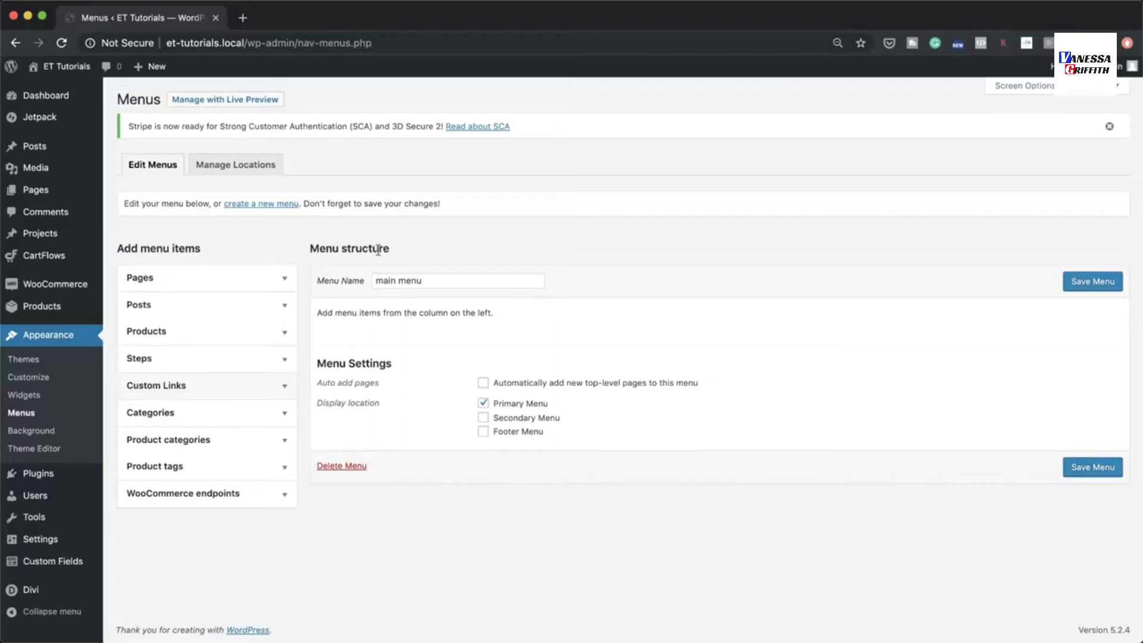
pyautogui.doubleClick(427, 282)
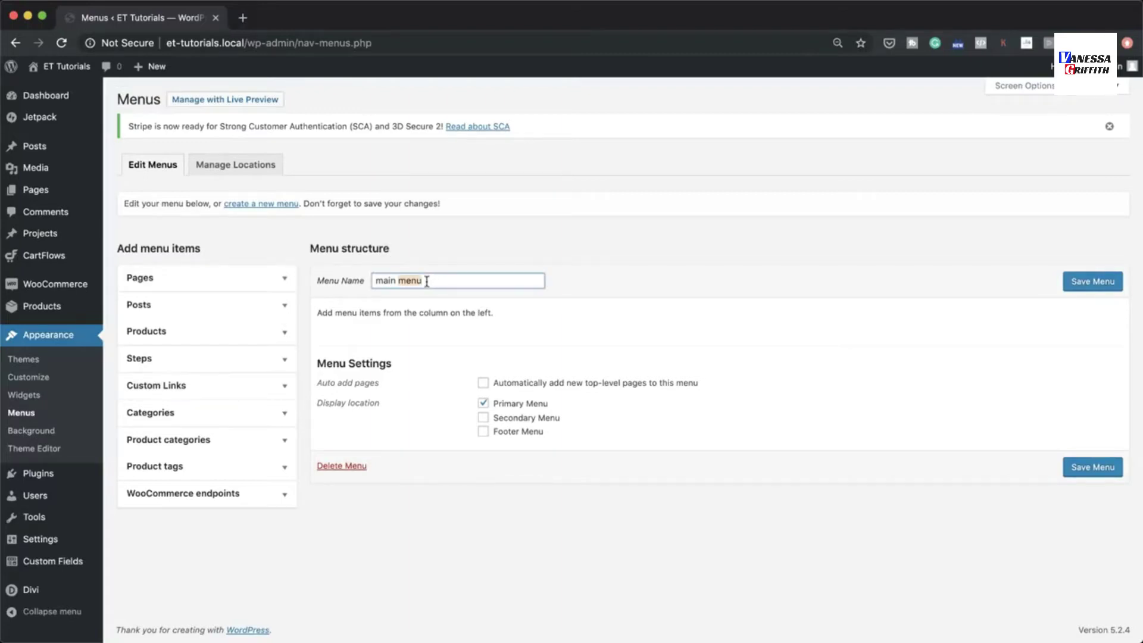
pyautogui.moveTo(374, 279); pyautogui.dragTo(452, 282)
pyautogui.click(1100, 286)
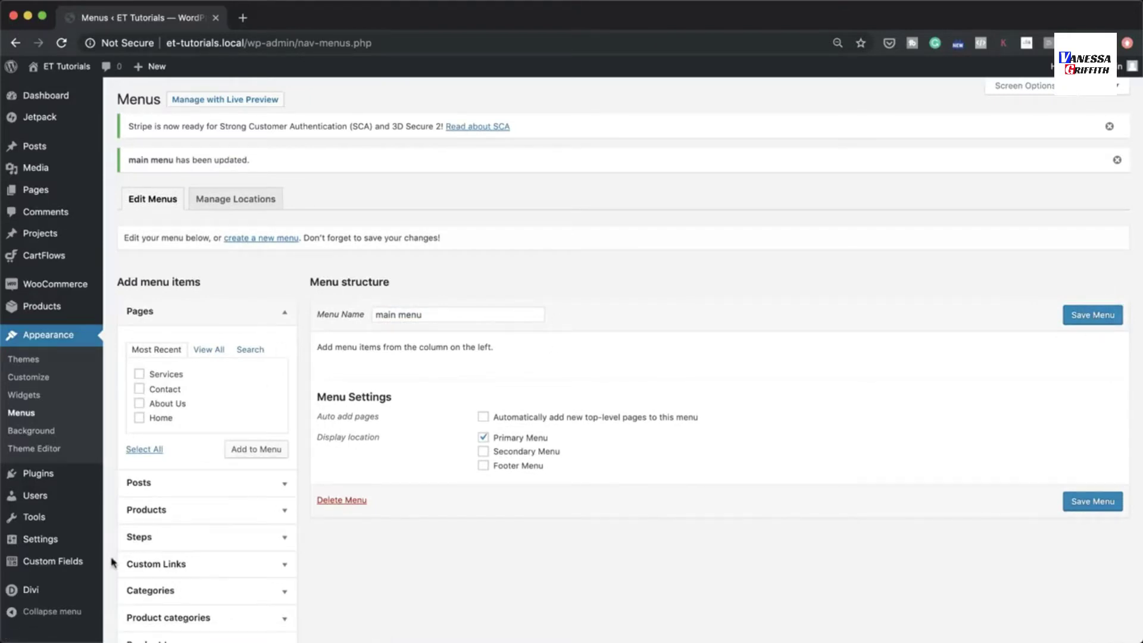
pyautogui.moveTo(65, 591)
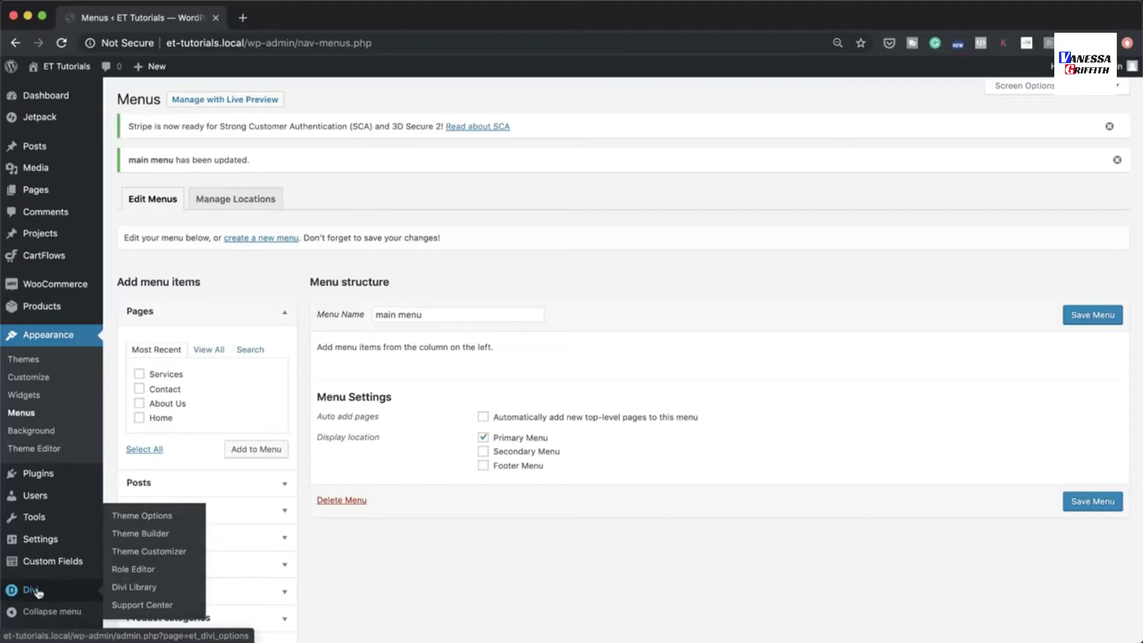
# Add a Global Header to the Default Website Template and build it from scratch with an empty section.
pyautogui.click(150, 534)
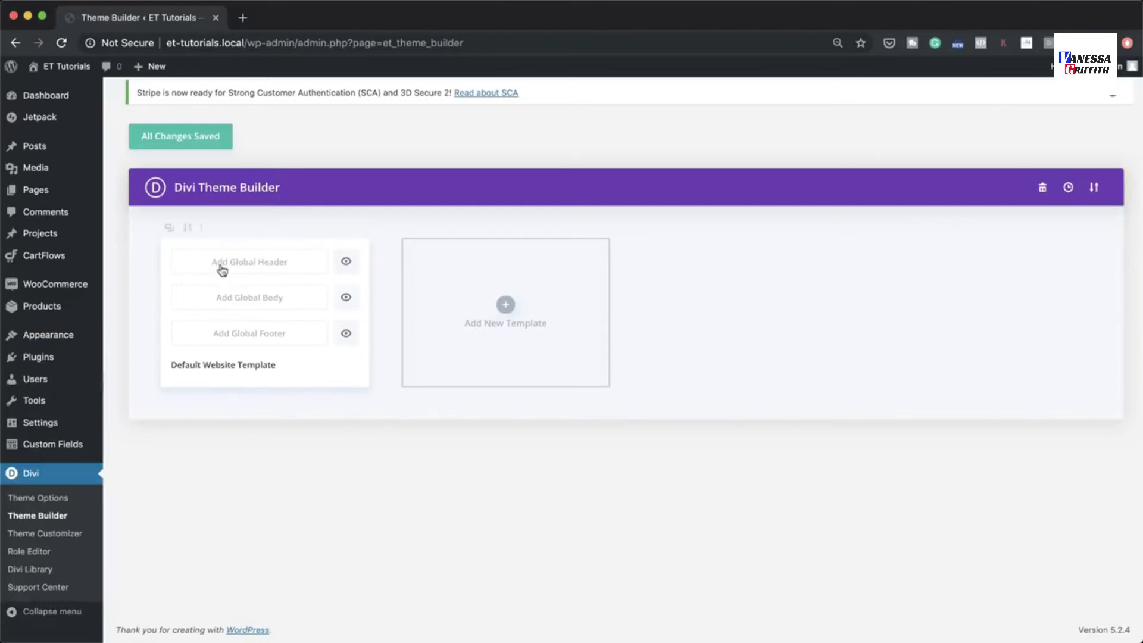
pyautogui.click(287, 266)
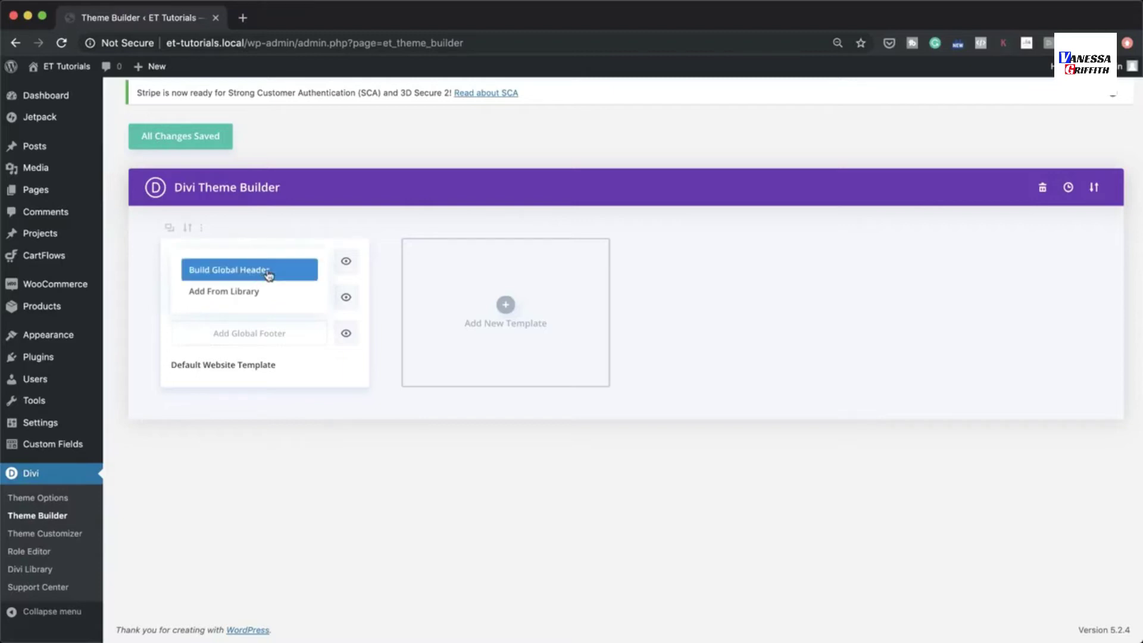
pyautogui.click(268, 273)
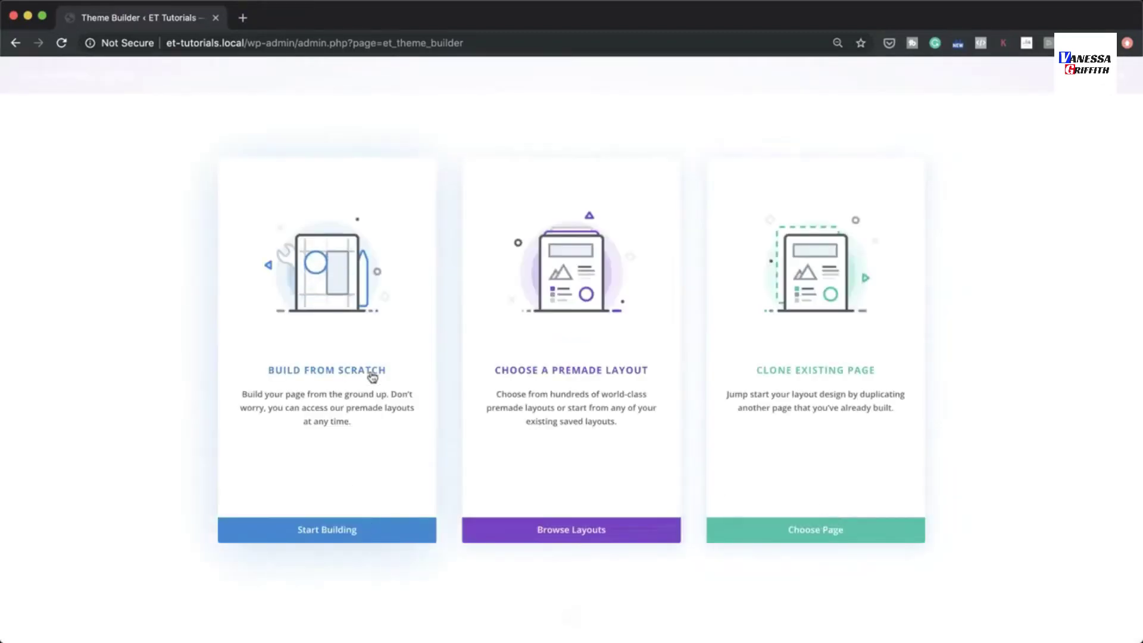
pyautogui.click(372, 376)
pyautogui.click(679, 187)
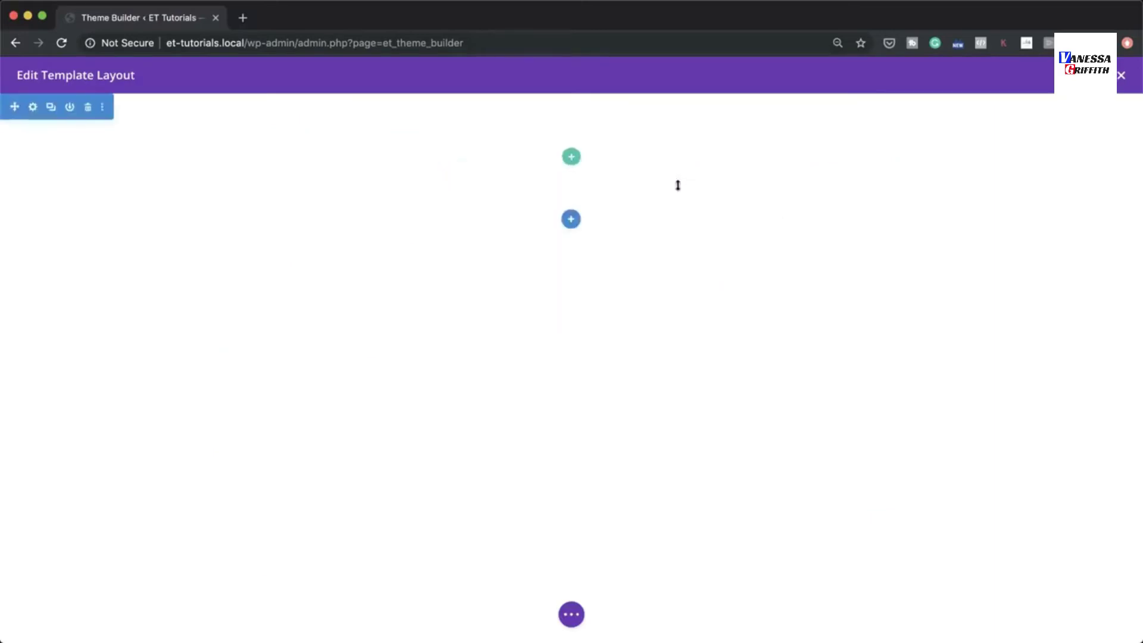
# In the section's Design sizing, set Width to 100% and Max Width to 1280px.
pyautogui.click(33, 109)
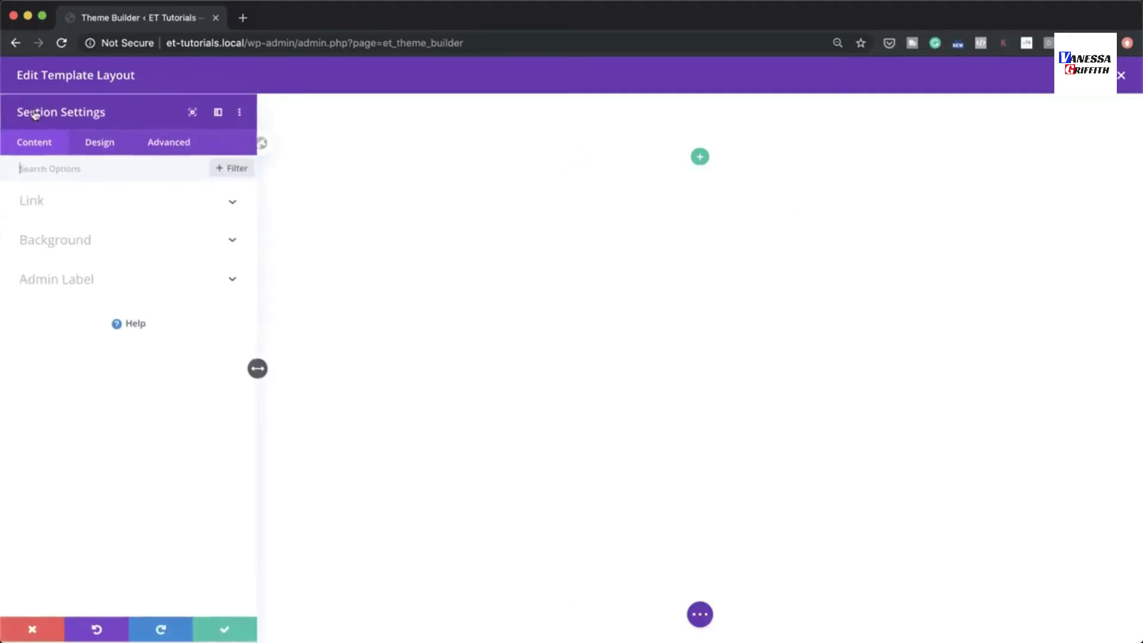
pyautogui.click(100, 143)
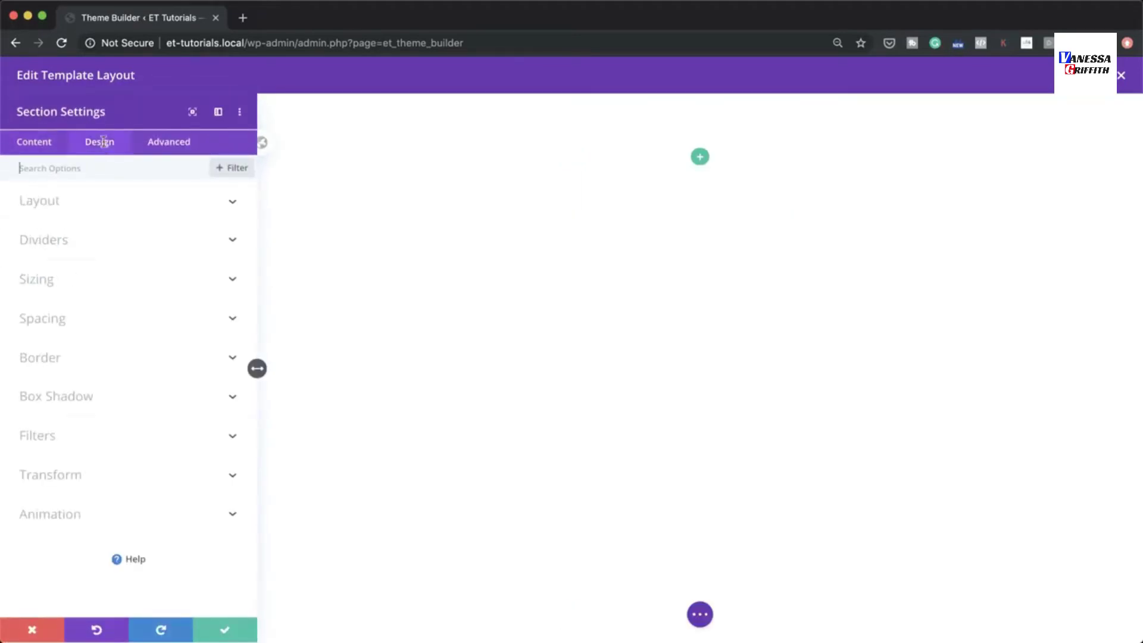
pyautogui.click(72, 281)
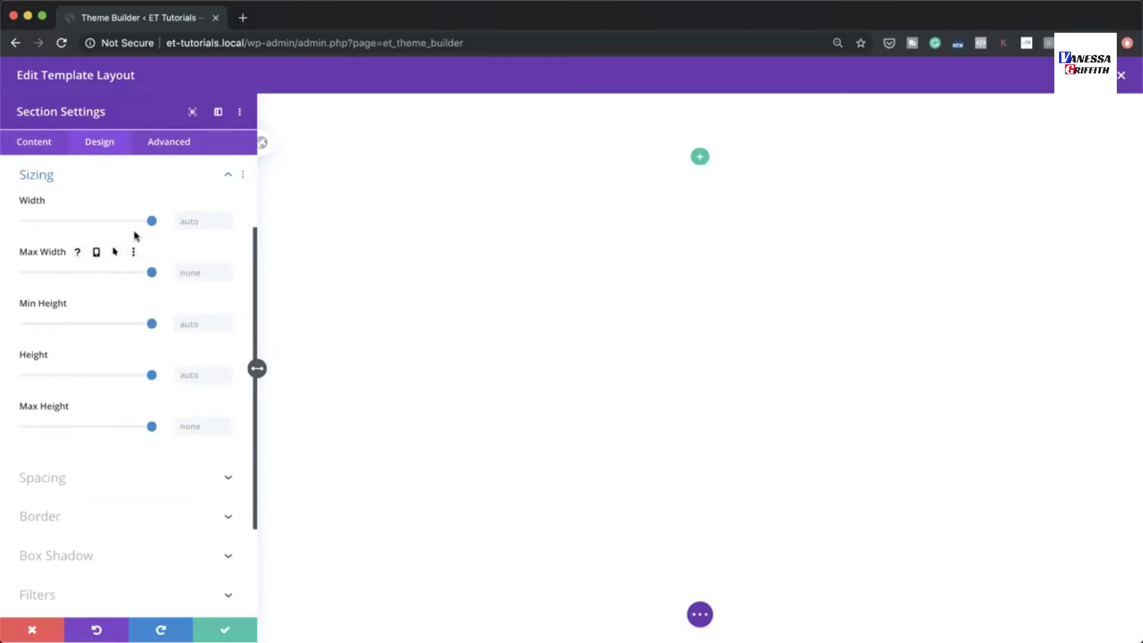
pyautogui.click(195, 222)
pyautogui.click(194, 250)
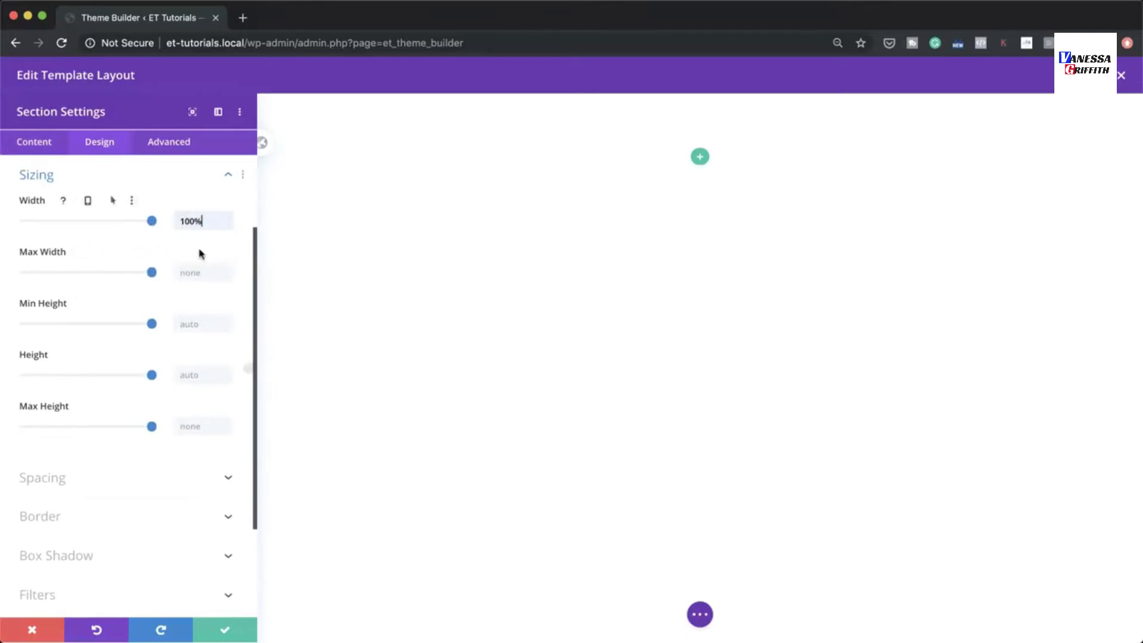
pyautogui.click(191, 273)
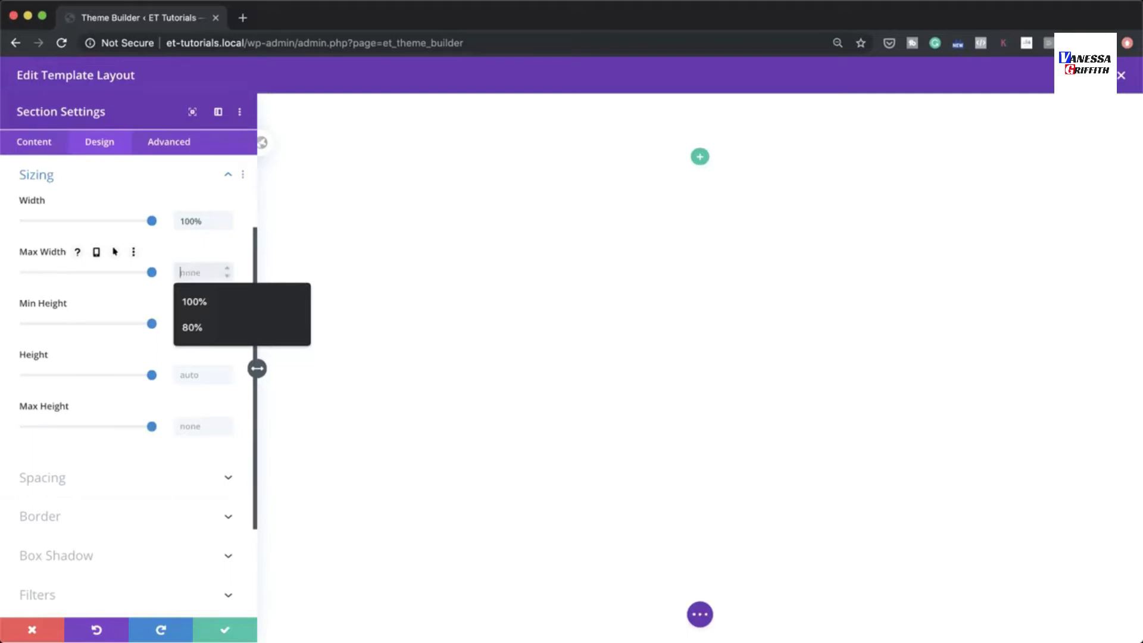
pyautogui.write('1280px')
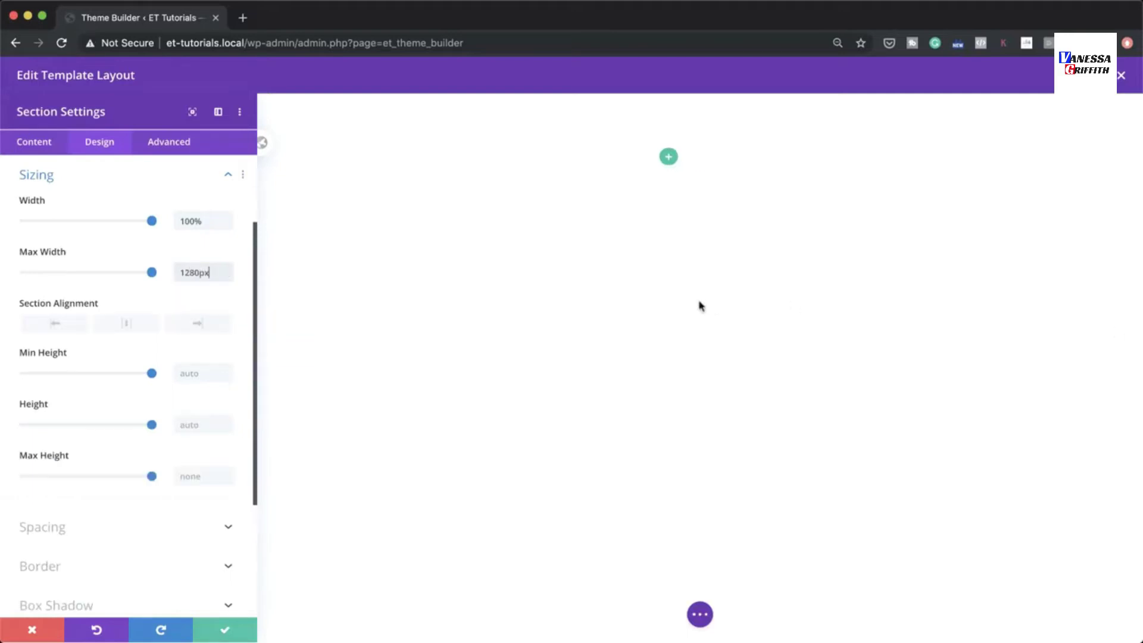
pyautogui.moveTo(179, 254)
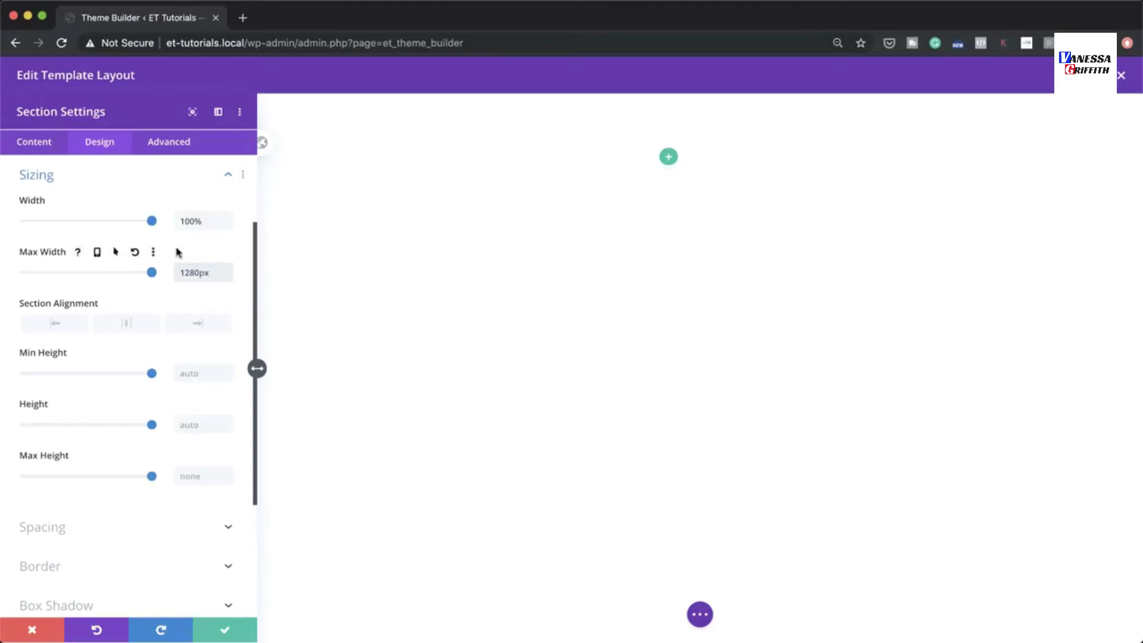
# Set a responsive tablet Max Width of 100%, then return to the desktop value.
pyautogui.click(97, 258)
pyautogui.click(118, 280)
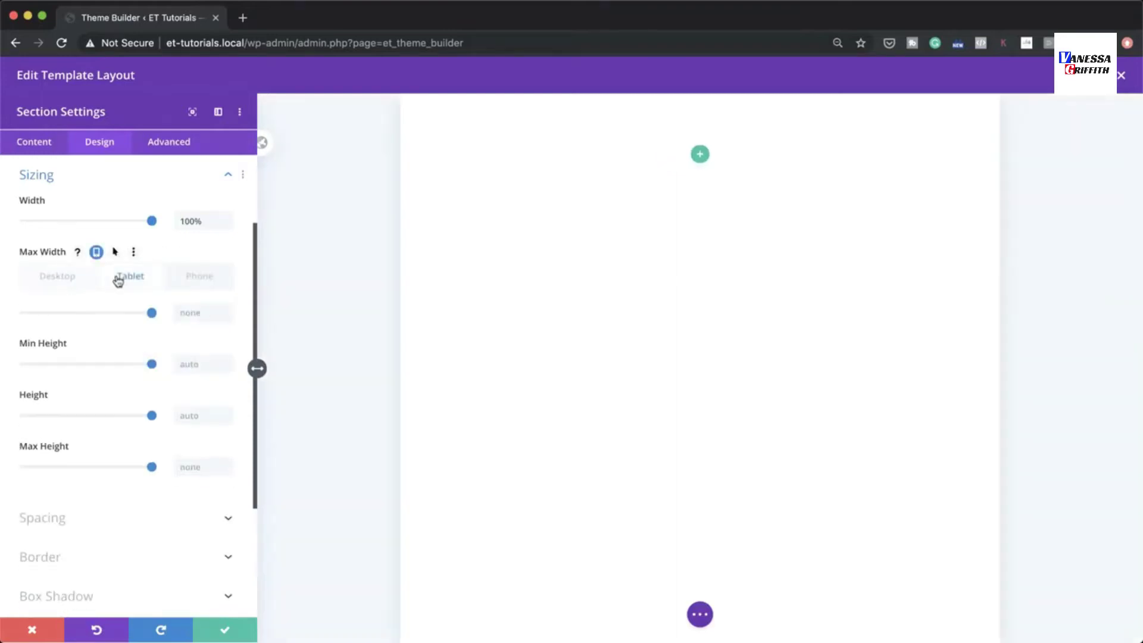
pyautogui.click(194, 315)
pyautogui.write('100%')
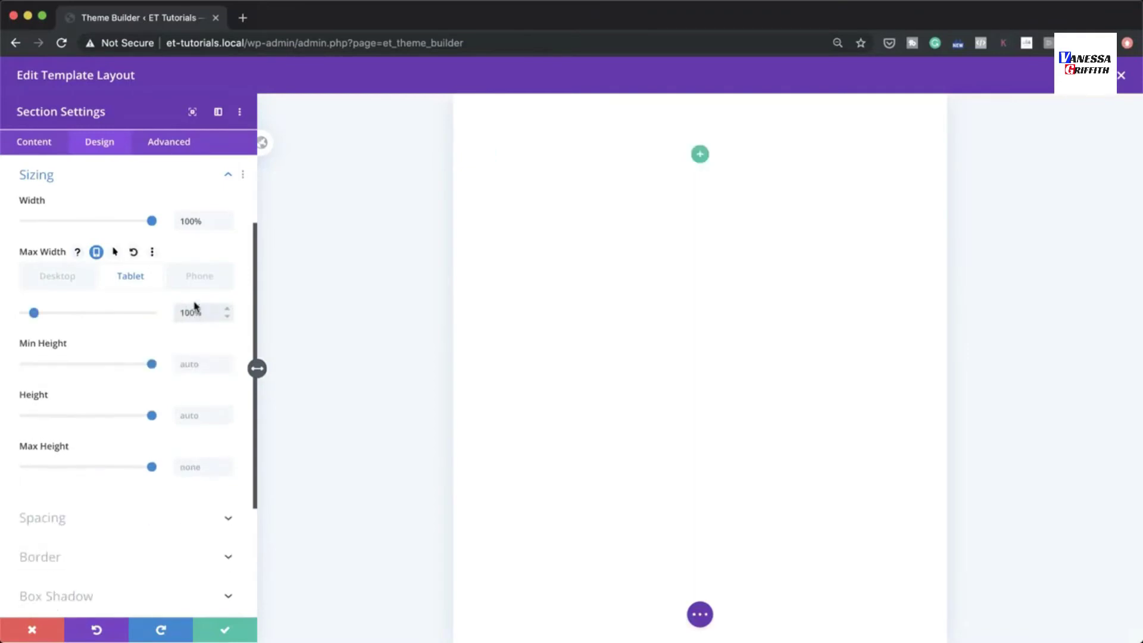
pyautogui.click(199, 276)
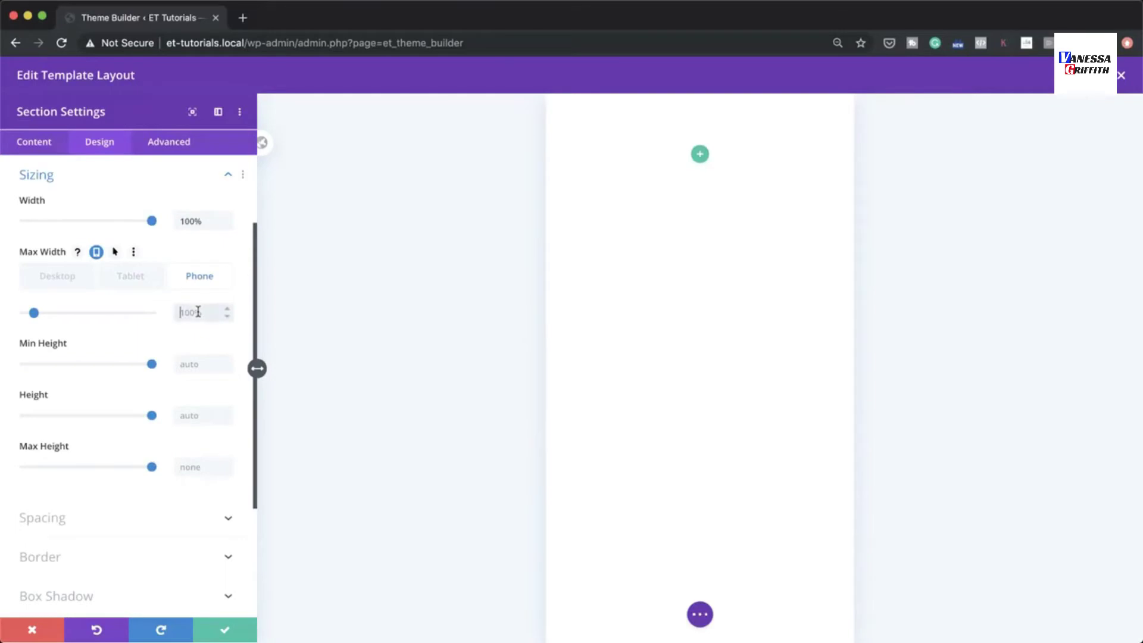
pyautogui.click(65, 277)
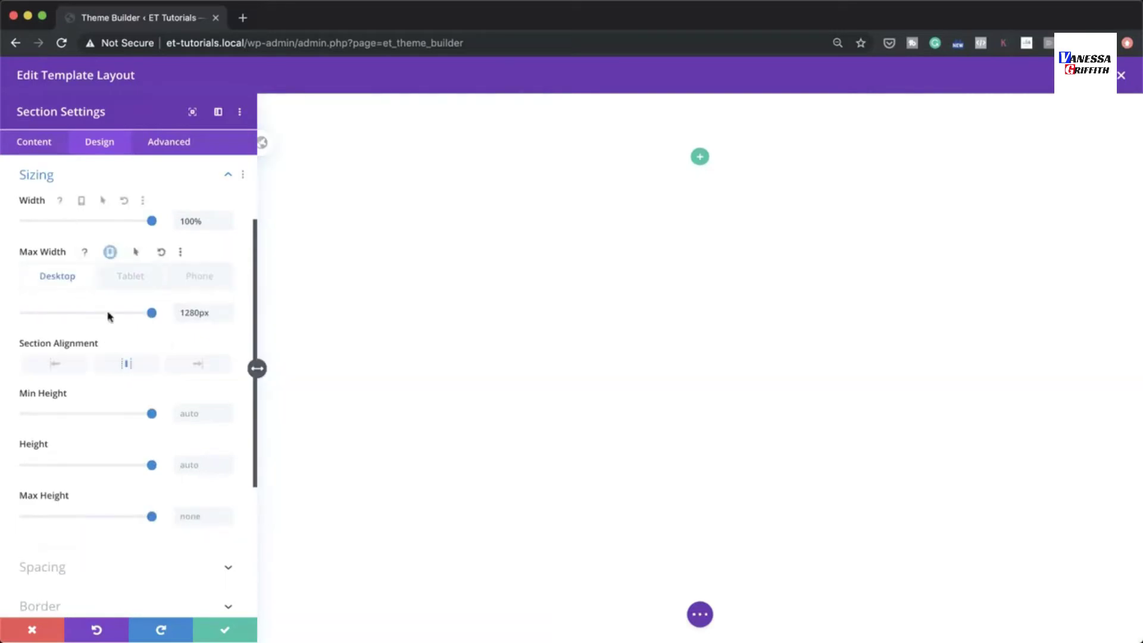
pyautogui.scroll(-1, 131, 445)
pyautogui.scroll(-2, 131, 445)
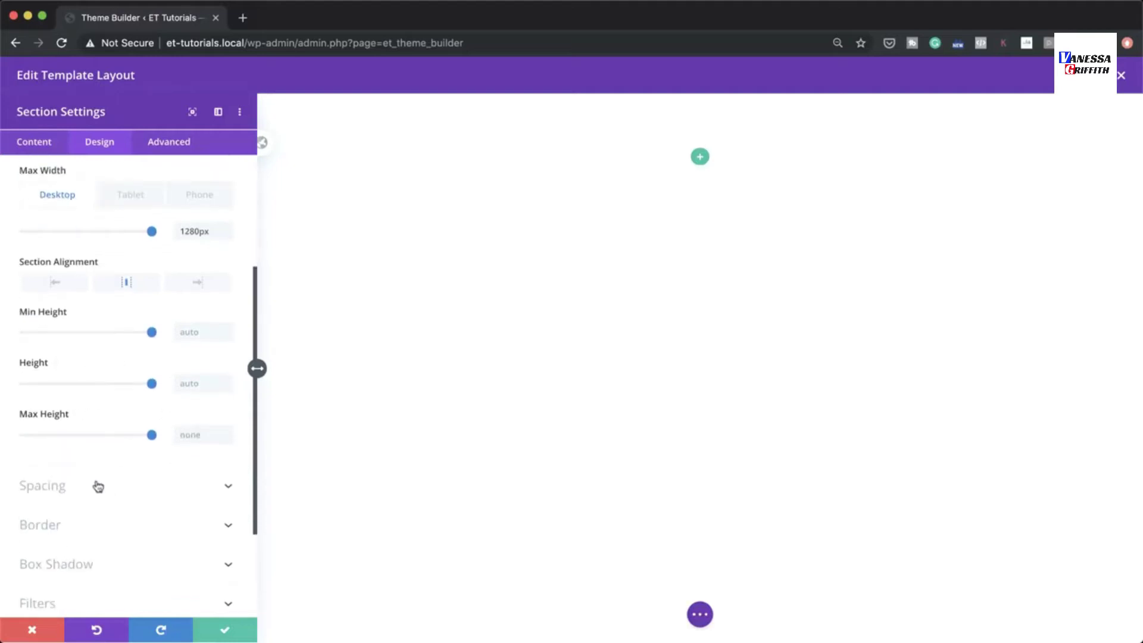
# Set the section's top and bottom padding to 0px.
pyautogui.click(95, 483)
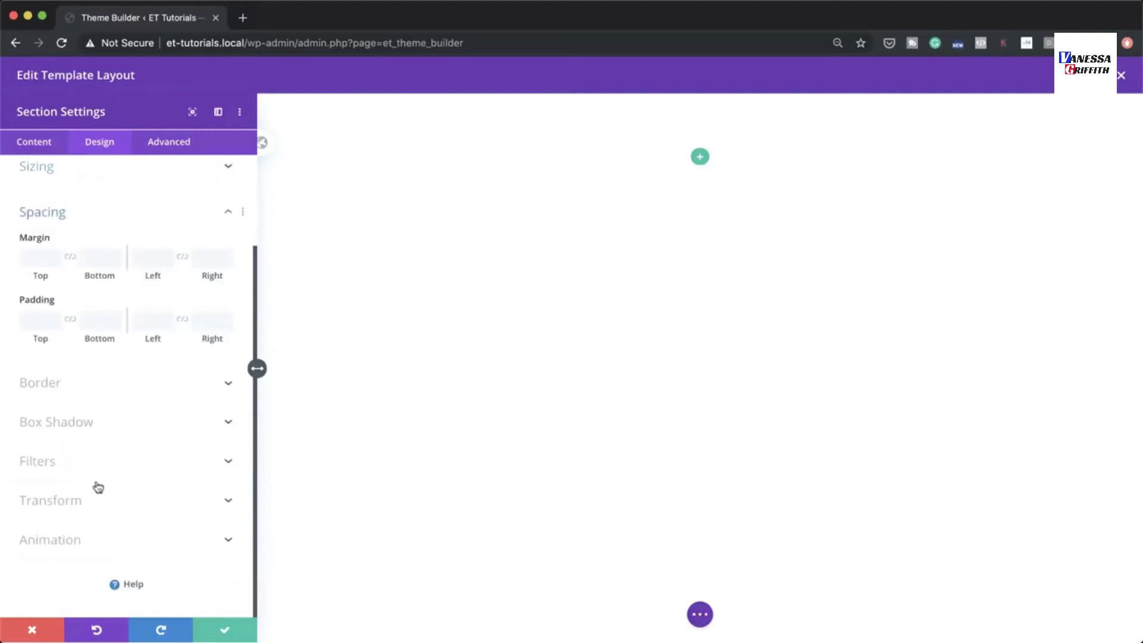
pyautogui.click(46, 326)
pyautogui.write('0')
pyautogui.click(71, 321)
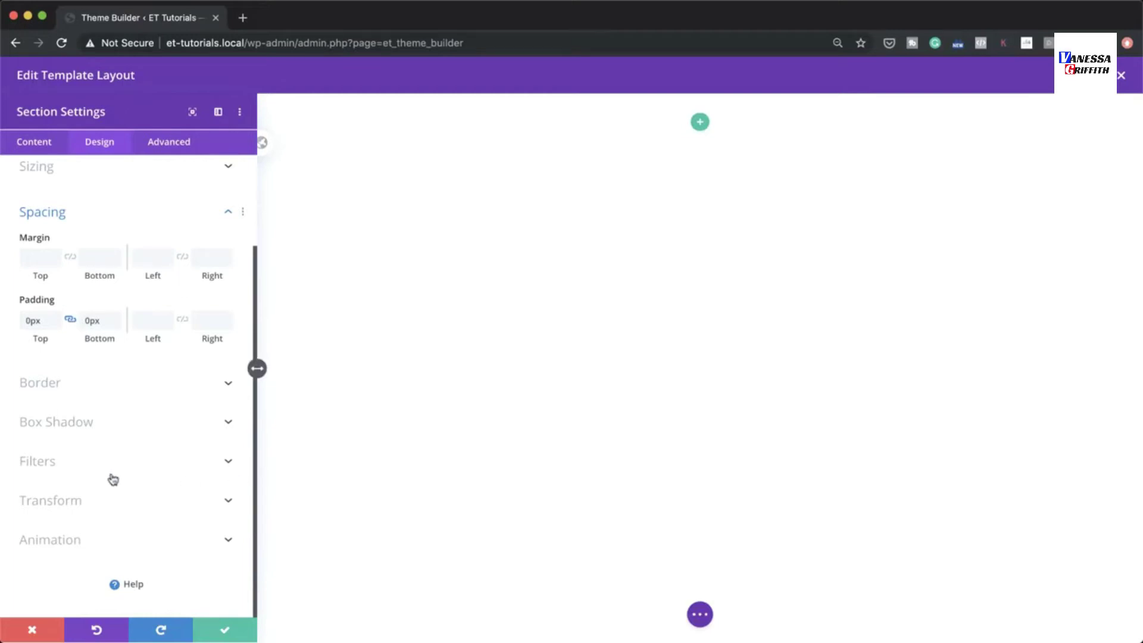
# Unlink the rounded corners and give both bottom corners a 50px radius.
pyautogui.click(94, 393)
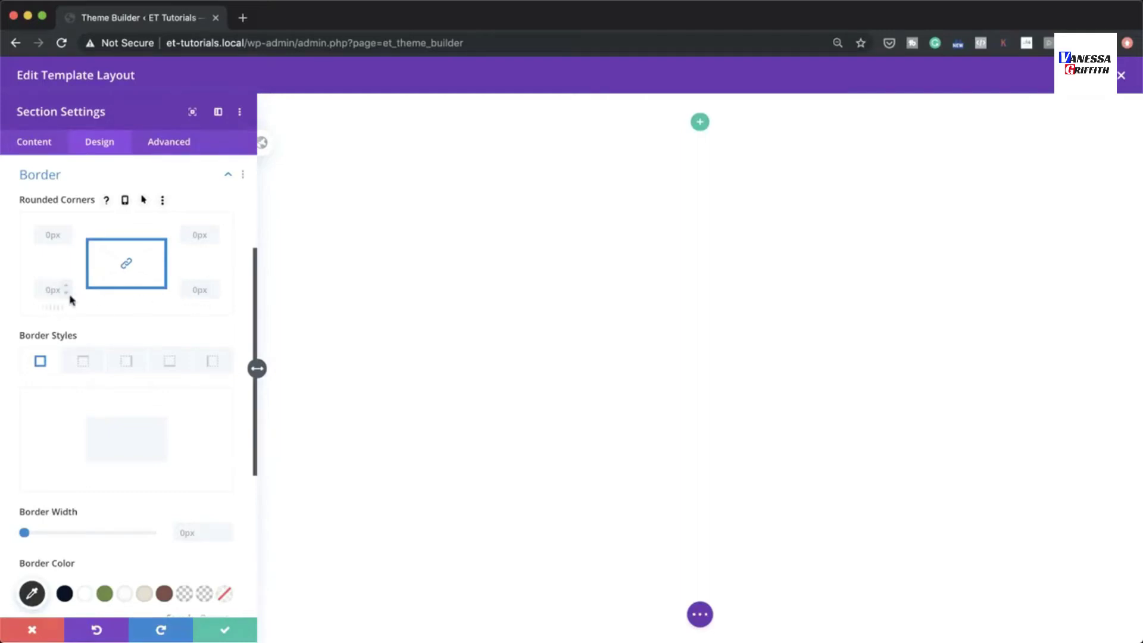
pyautogui.click(128, 265)
pyautogui.click(131, 269)
pyautogui.click(128, 266)
pyautogui.write('50')
pyautogui.click(196, 291)
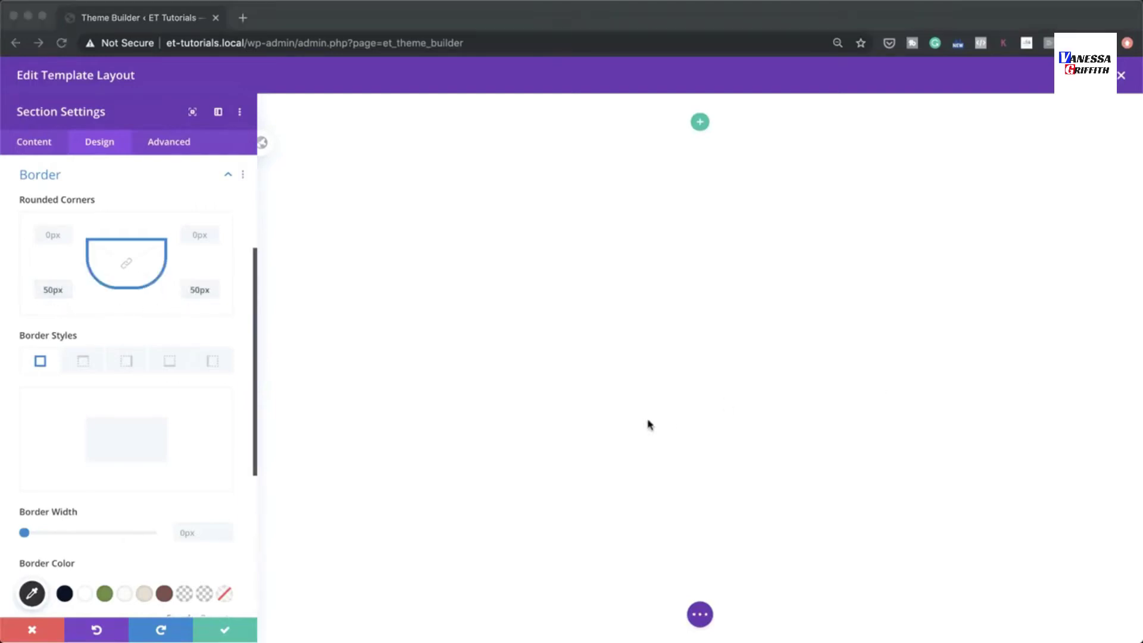
pyautogui.scroll(-5, 163, 420)
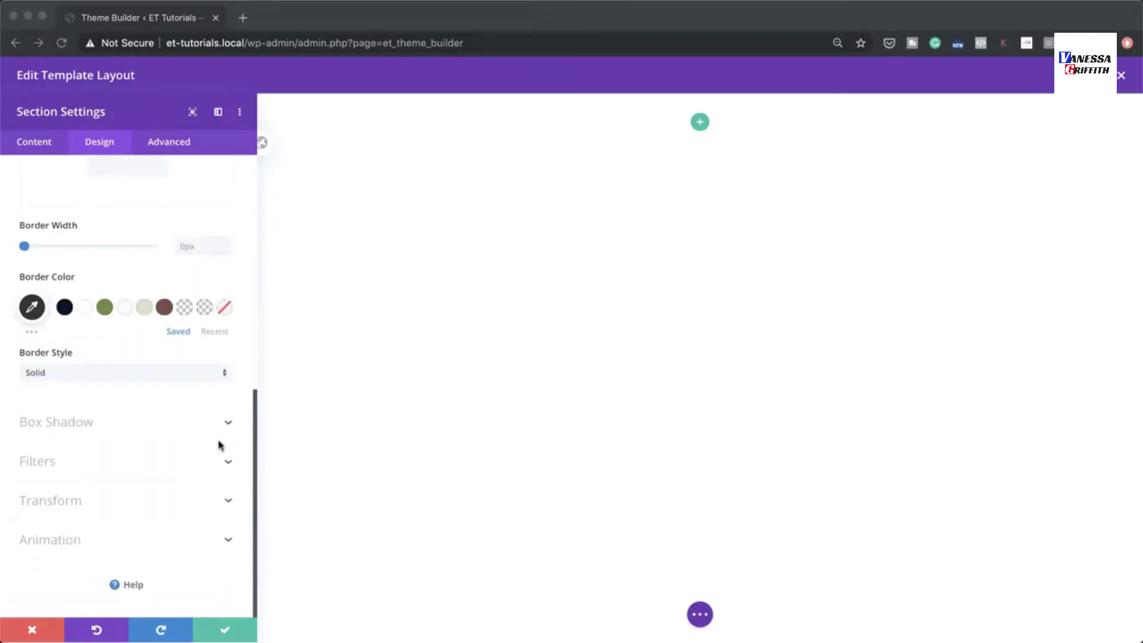
# Apply the second box shadow preset with 60px blur and shadow colour alpha 0.13.
pyautogui.click(138, 430)
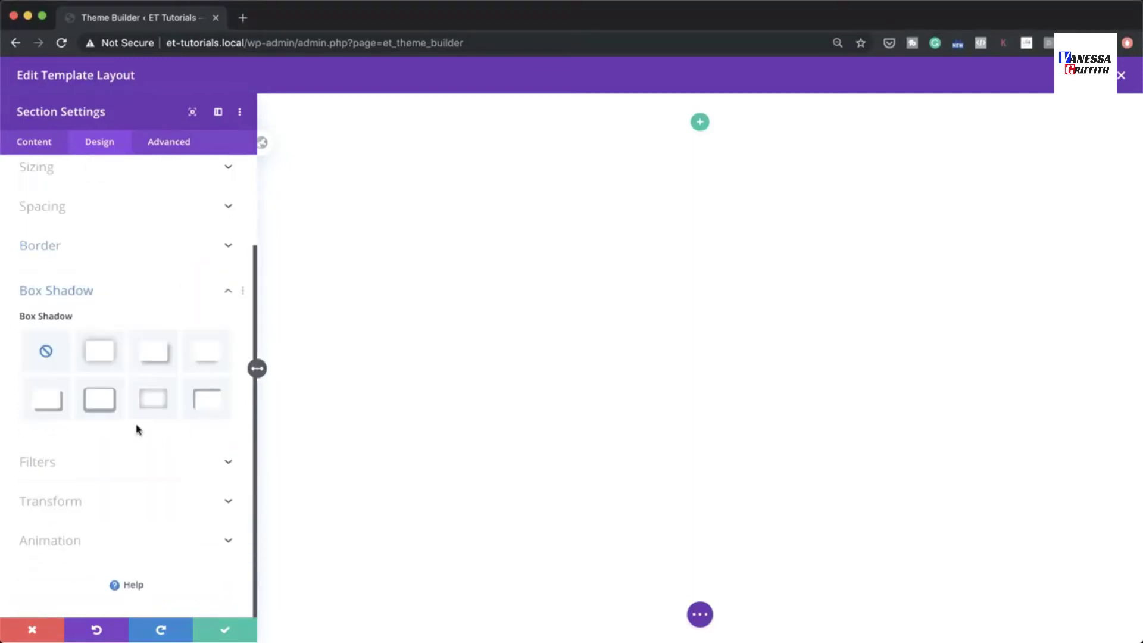
pyautogui.click(101, 352)
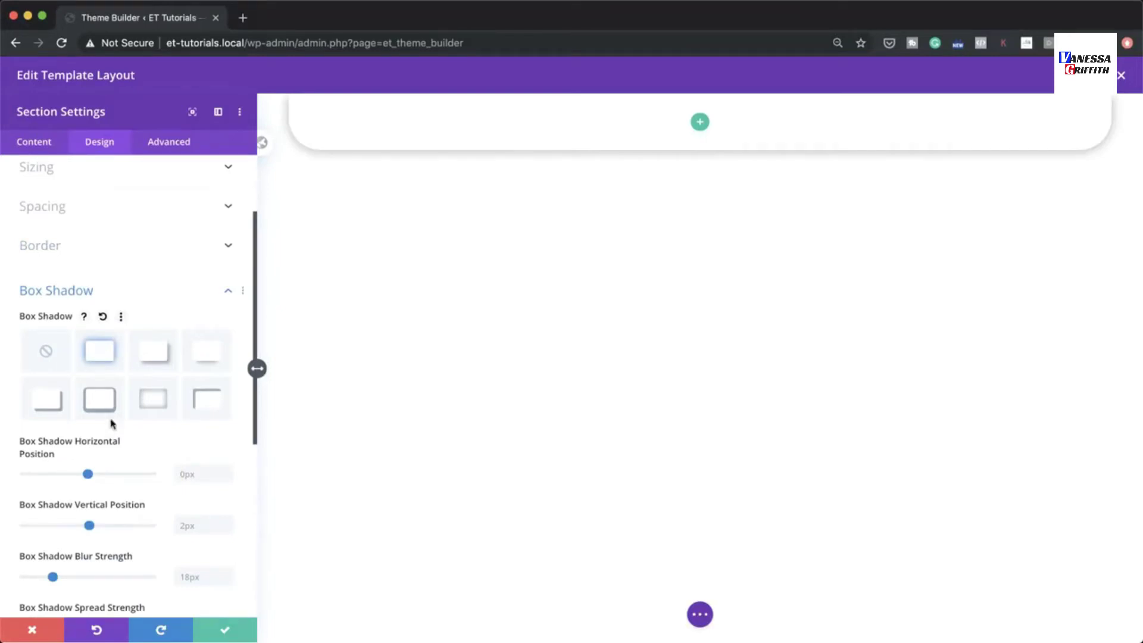
pyautogui.scroll(-1, 140, 454)
pyautogui.scroll(-2, 140, 454)
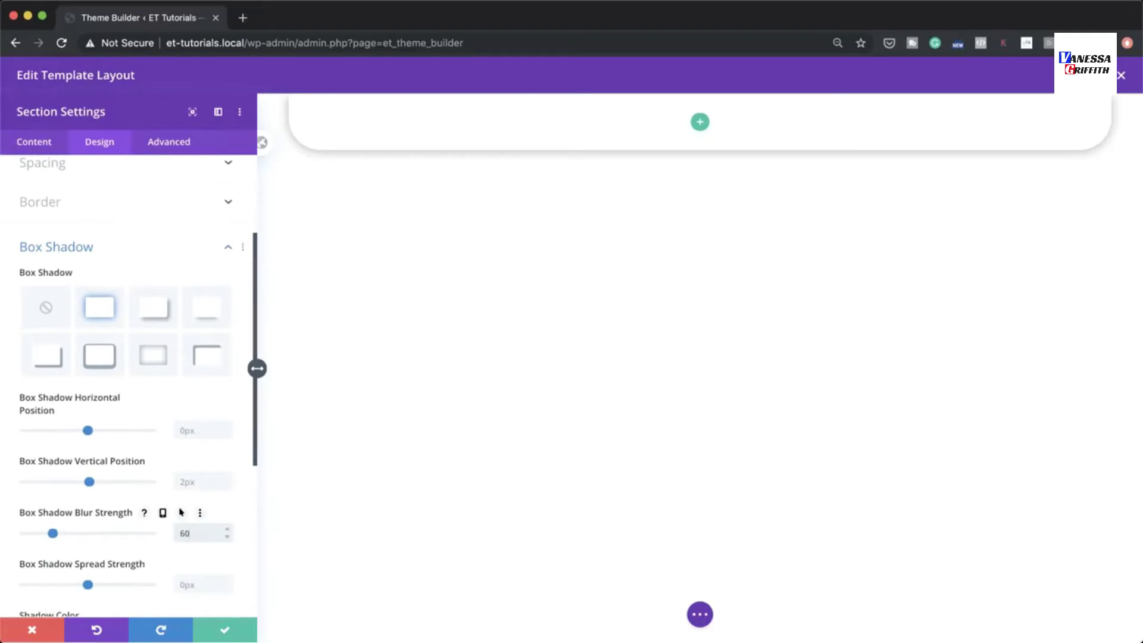
pyautogui.scroll(-12, 183, 558)
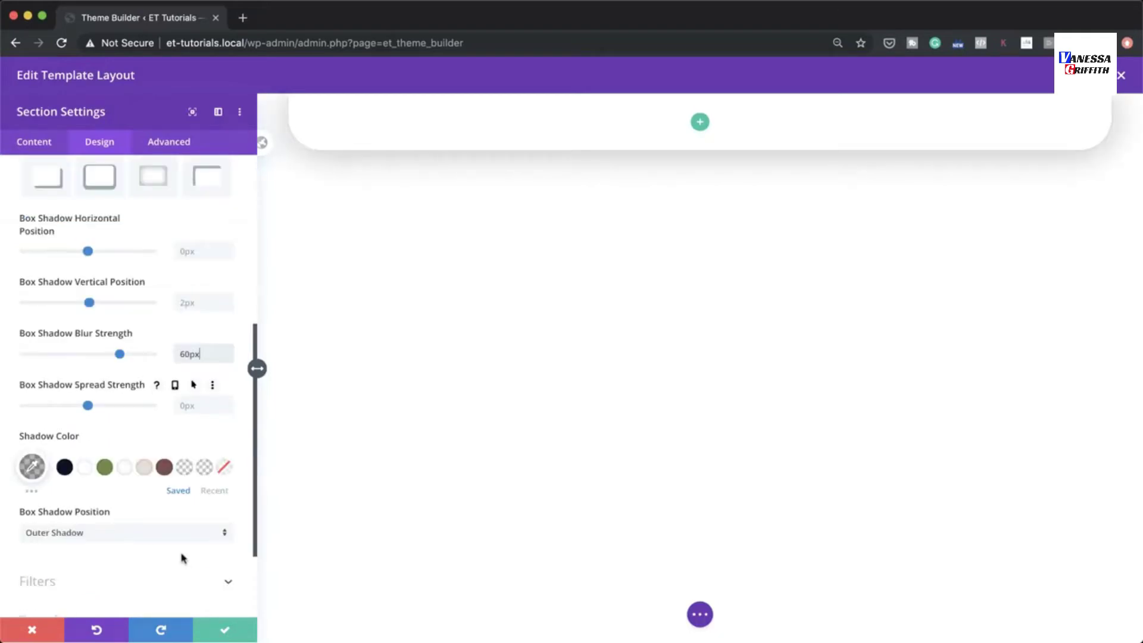
pyautogui.scroll(-1, 183, 558)
pyautogui.click(32, 447)
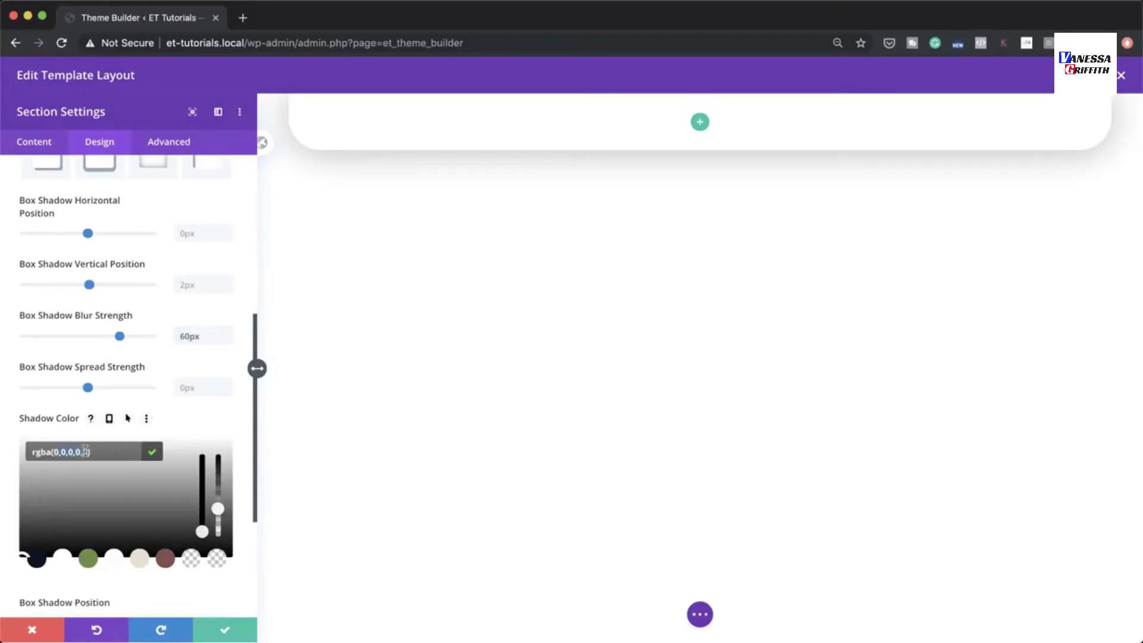
pyautogui.write('1')
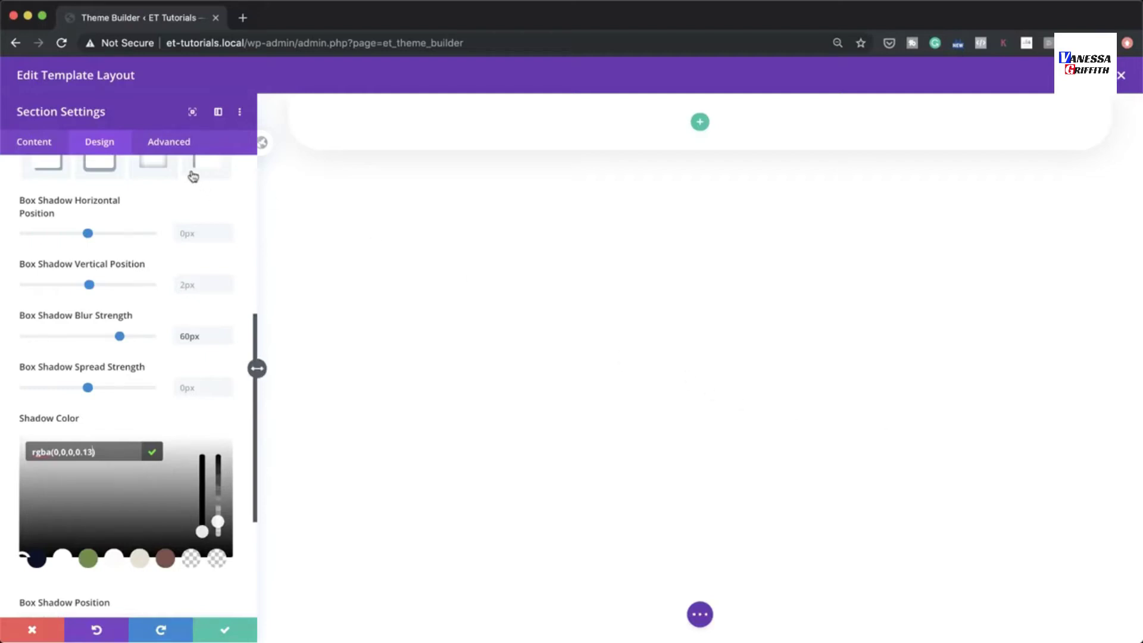
pyautogui.click(170, 150)
# Set the section's overflow to Hidden and its Z Index to 999.
pyautogui.click(105, 280)
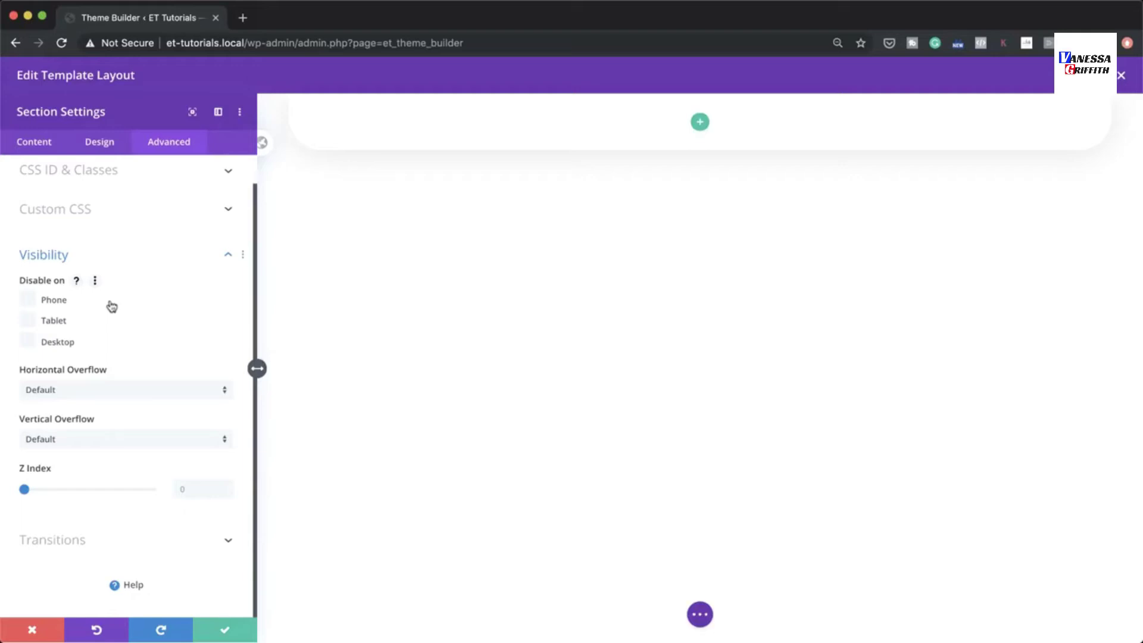
pyautogui.click(109, 391)
pyautogui.click(54, 467)
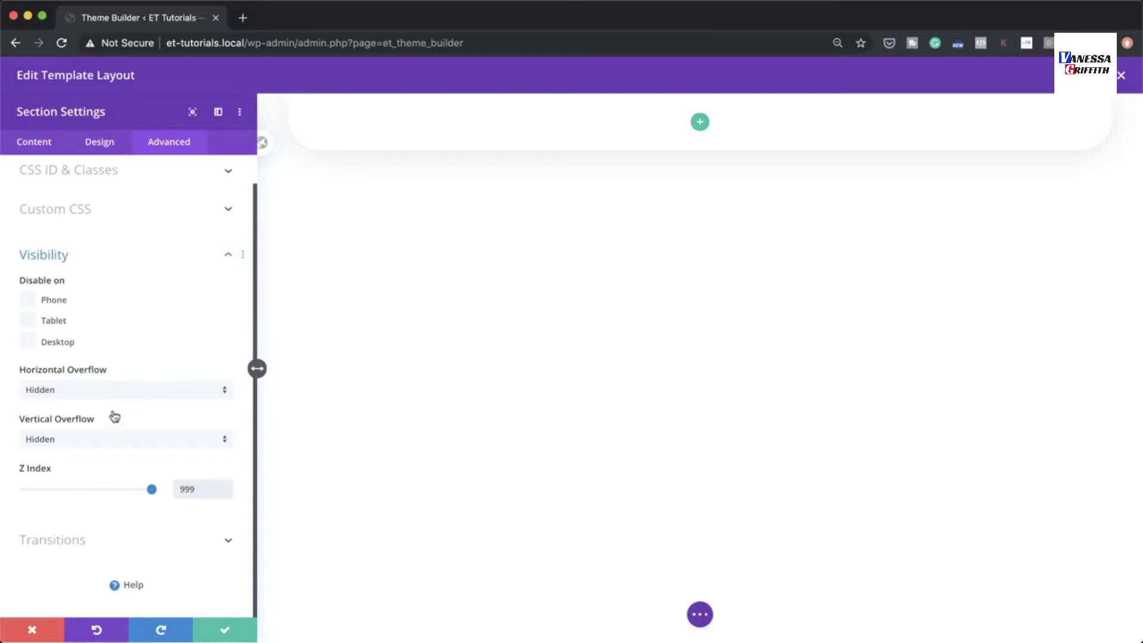
pyautogui.click(153, 376)
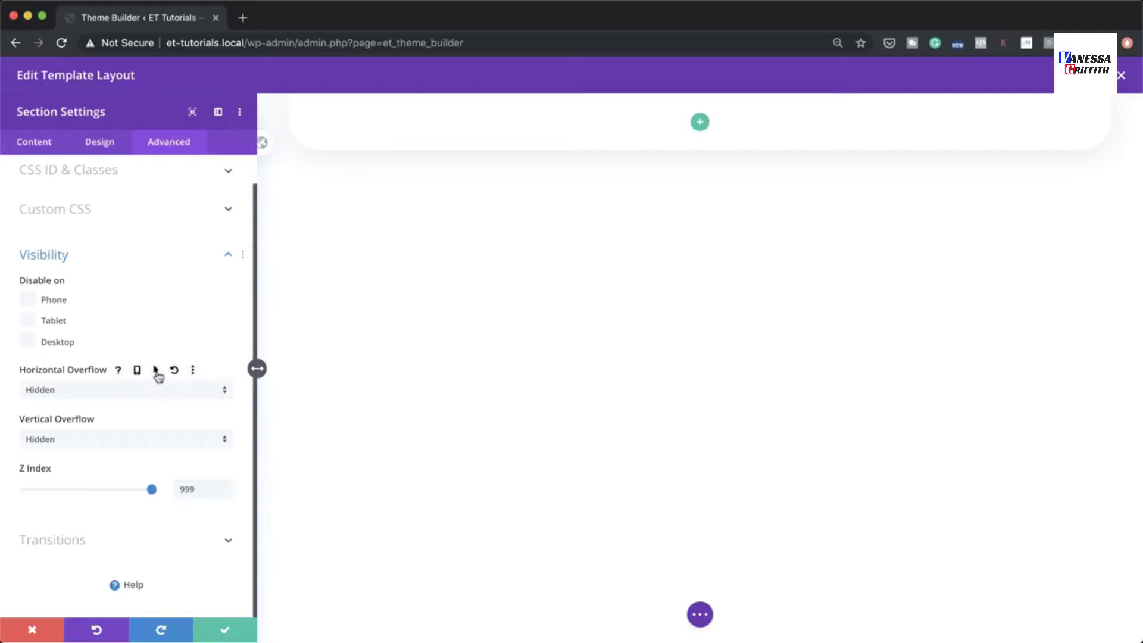
# Make horizontal and vertical overflow Visible on hover and save the section settings.
pyautogui.click(156, 371)
pyautogui.click(174, 396)
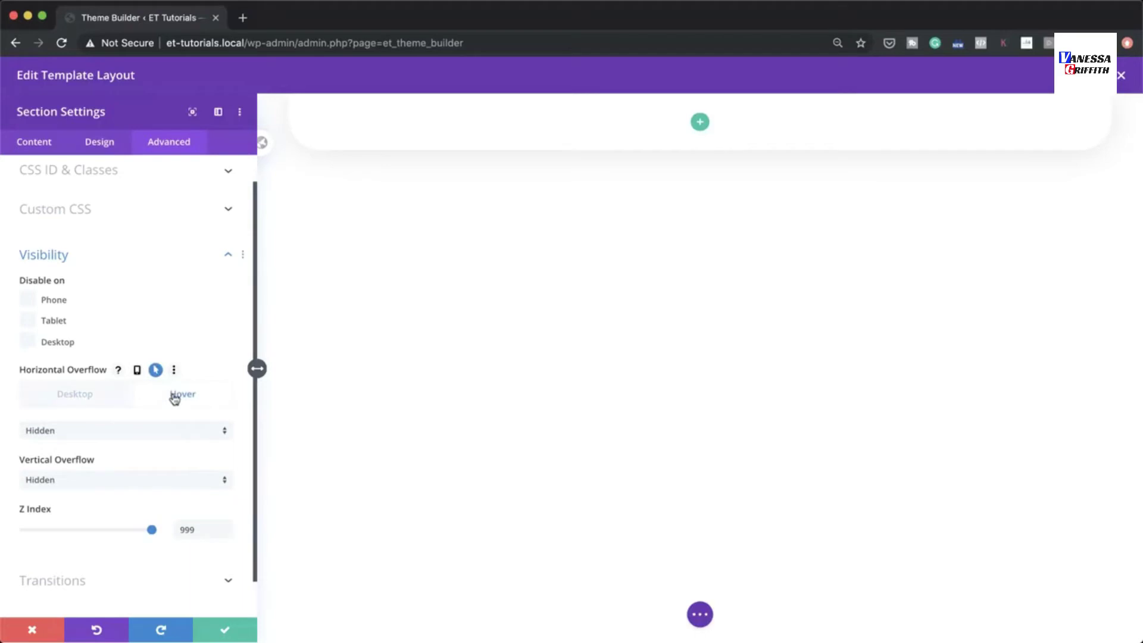
pyautogui.click(156, 431)
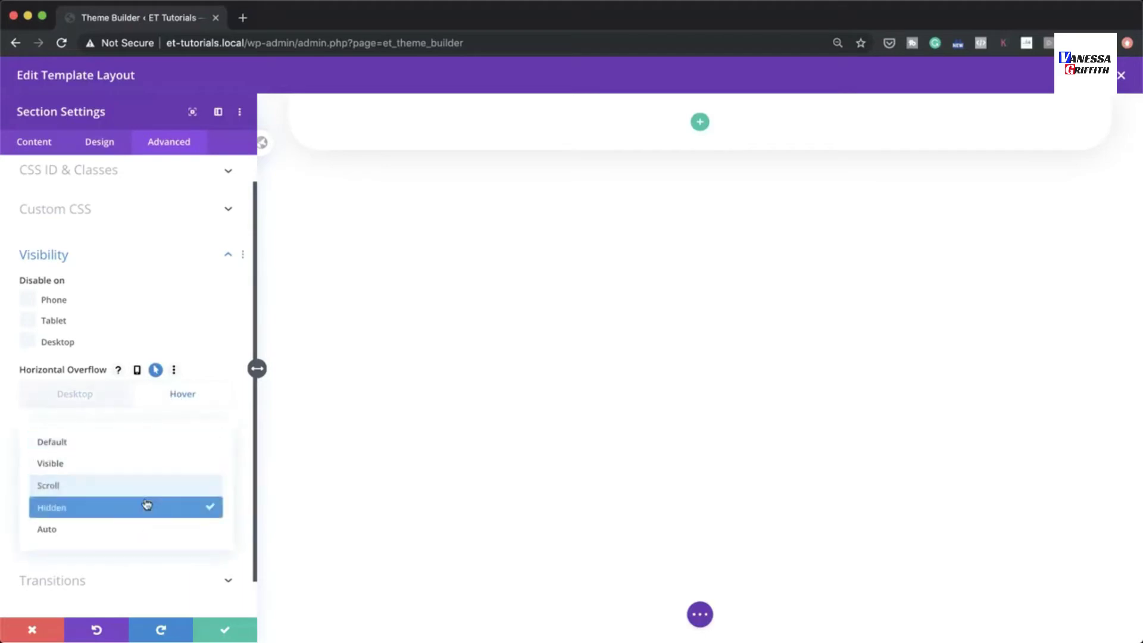
pyautogui.click(143, 473)
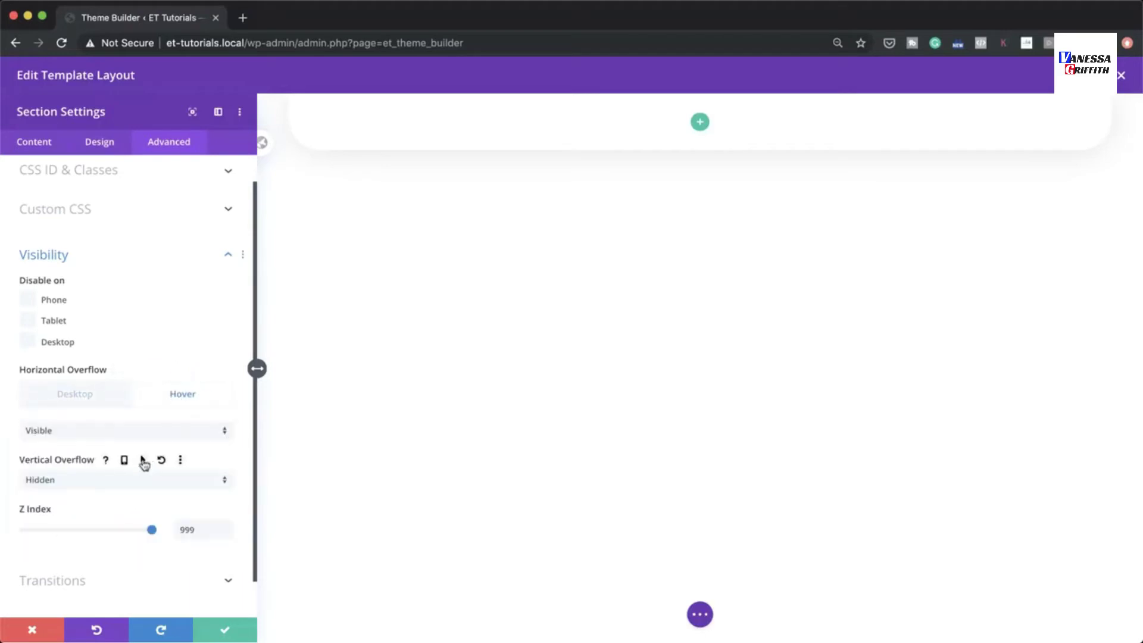
pyautogui.click(143, 463)
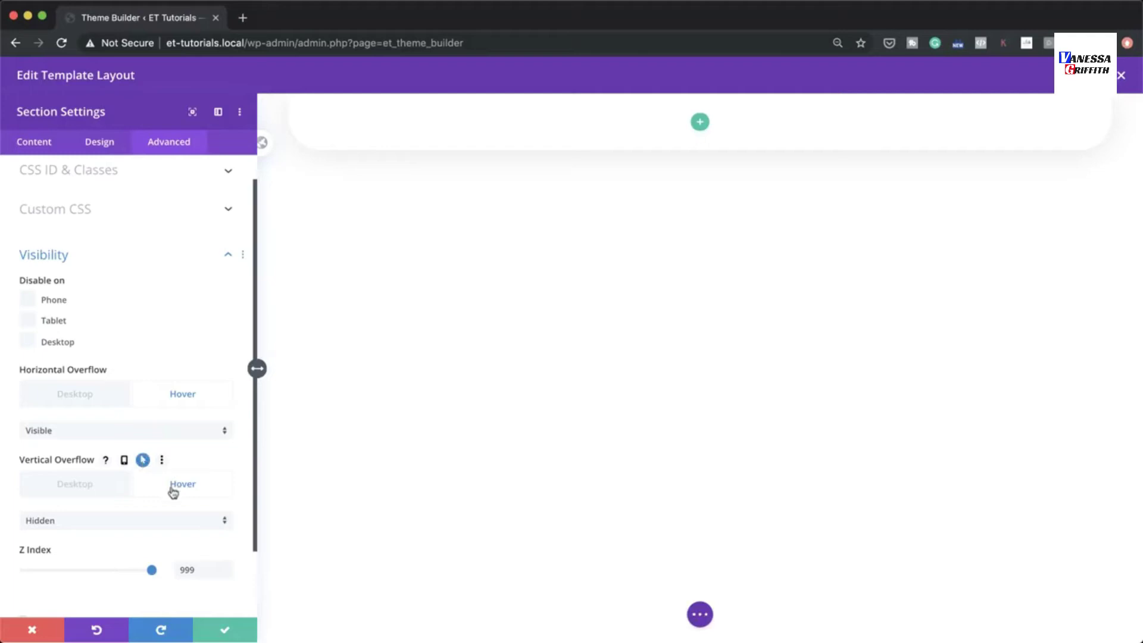
pyautogui.click(150, 525)
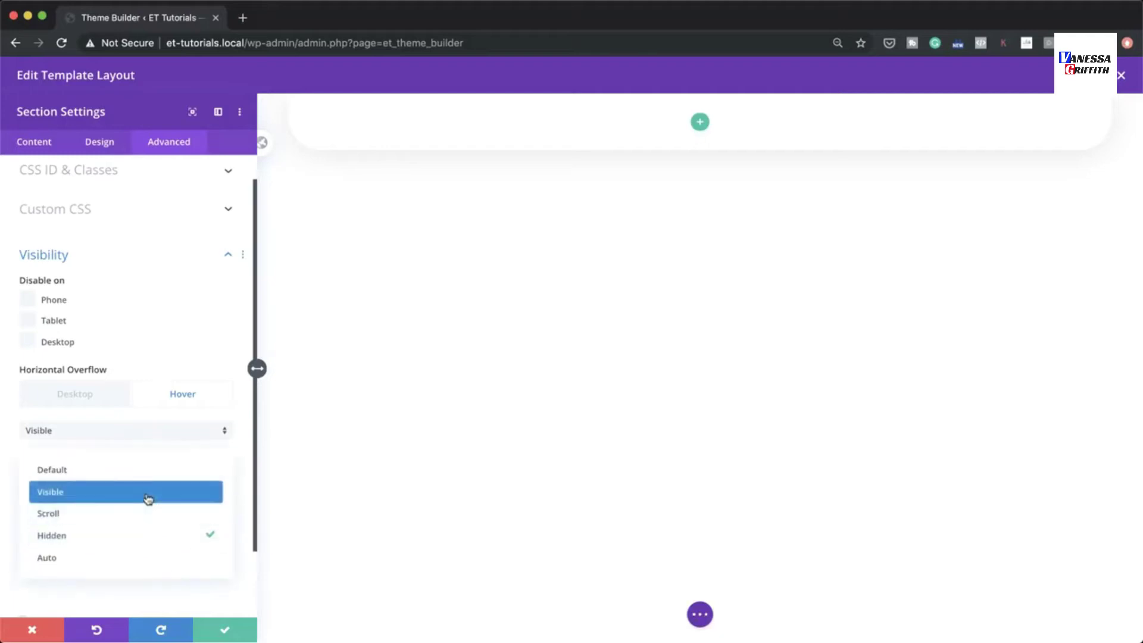
pyautogui.click(148, 497)
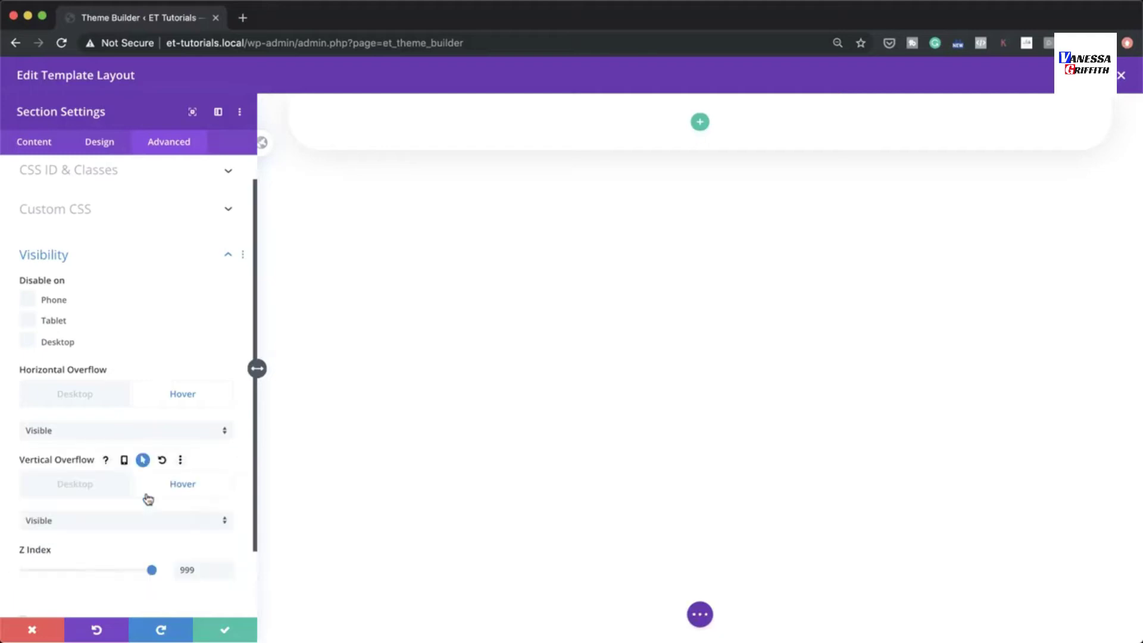
pyautogui.click(228, 631)
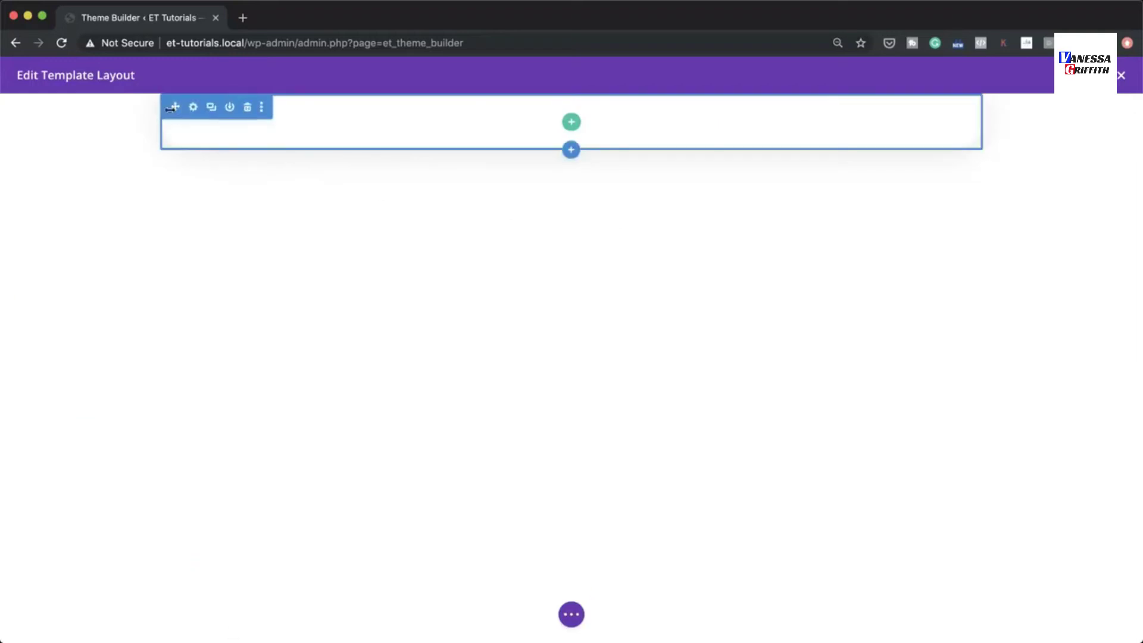
# Insert a three-column row into the header section without adding modules.
pyautogui.click(576, 125)
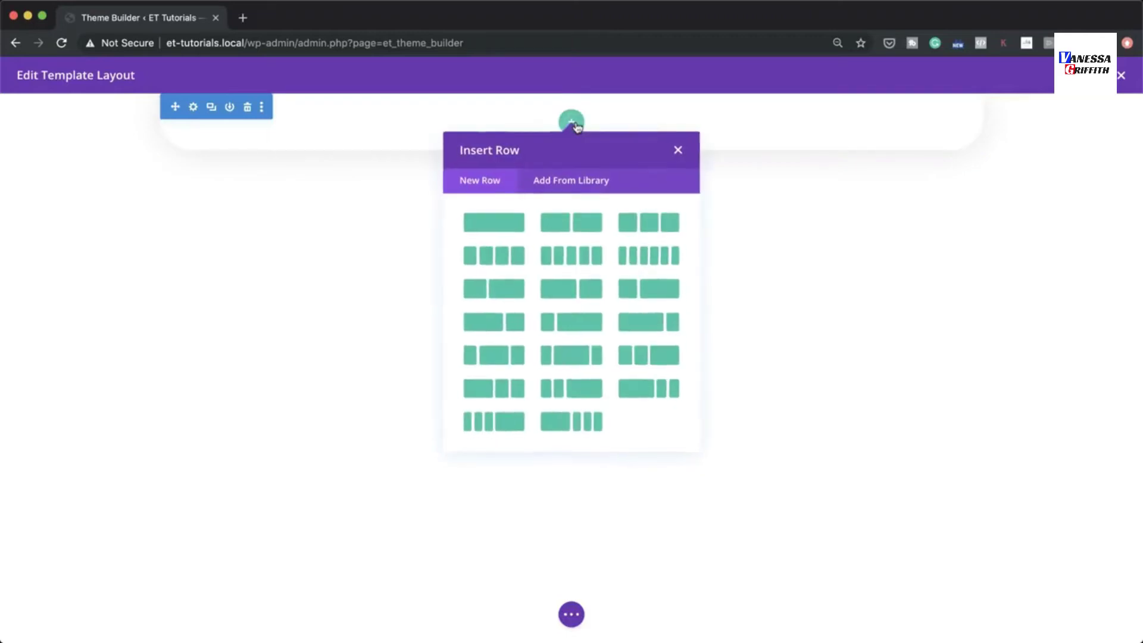
pyautogui.click(653, 223)
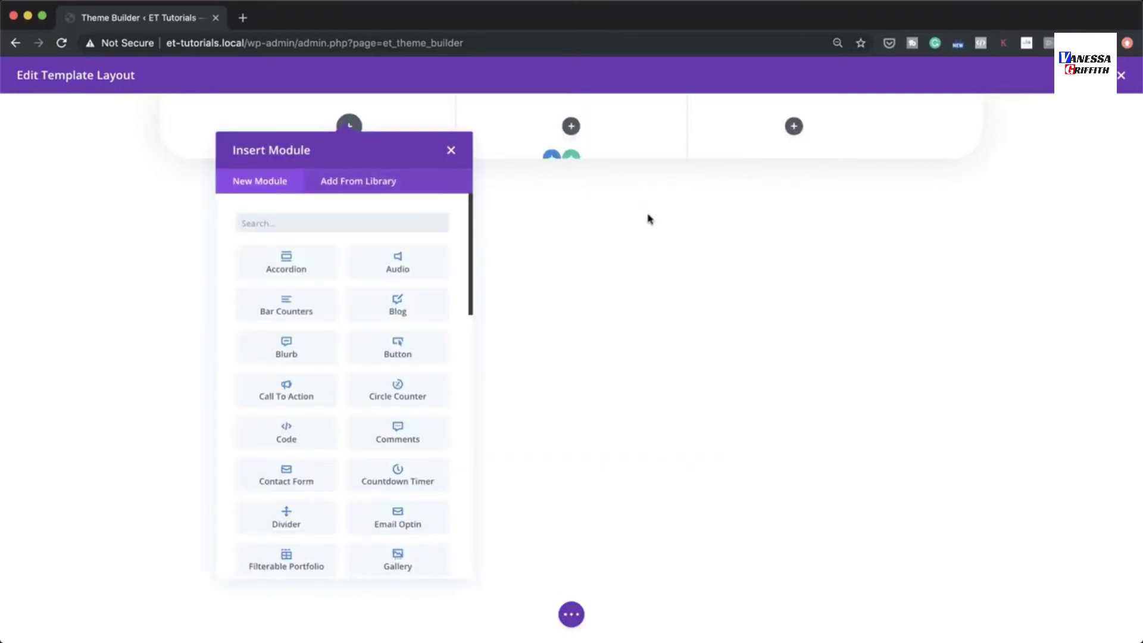
pyautogui.click(450, 150)
pyautogui.click(451, 150)
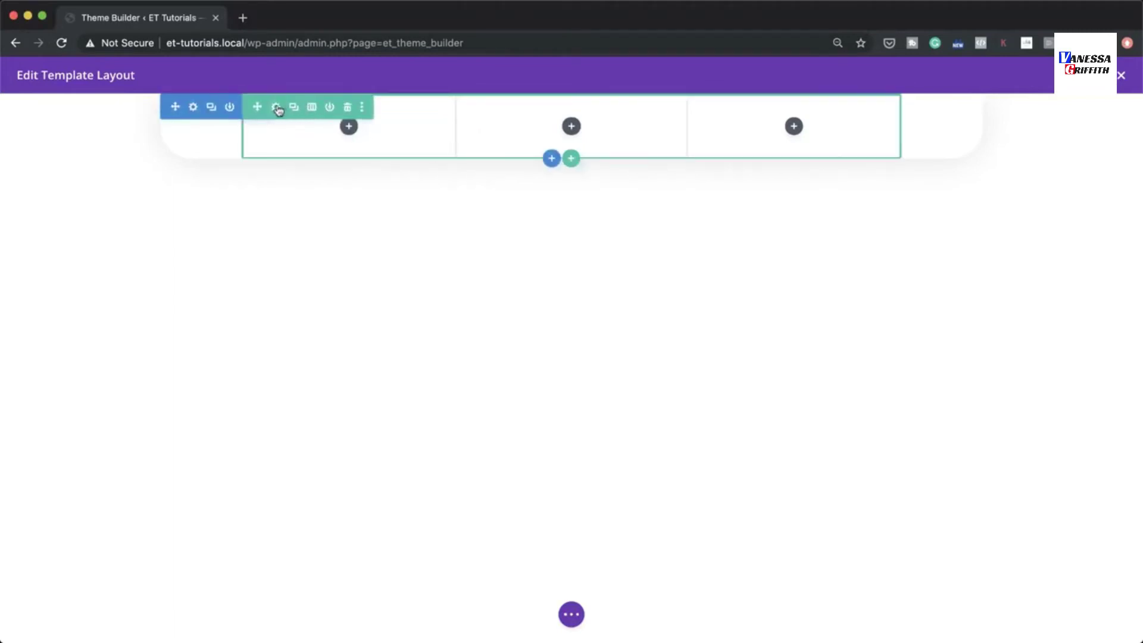
# Give the row a dark grey #38383f background colour.
pyautogui.click(276, 108)
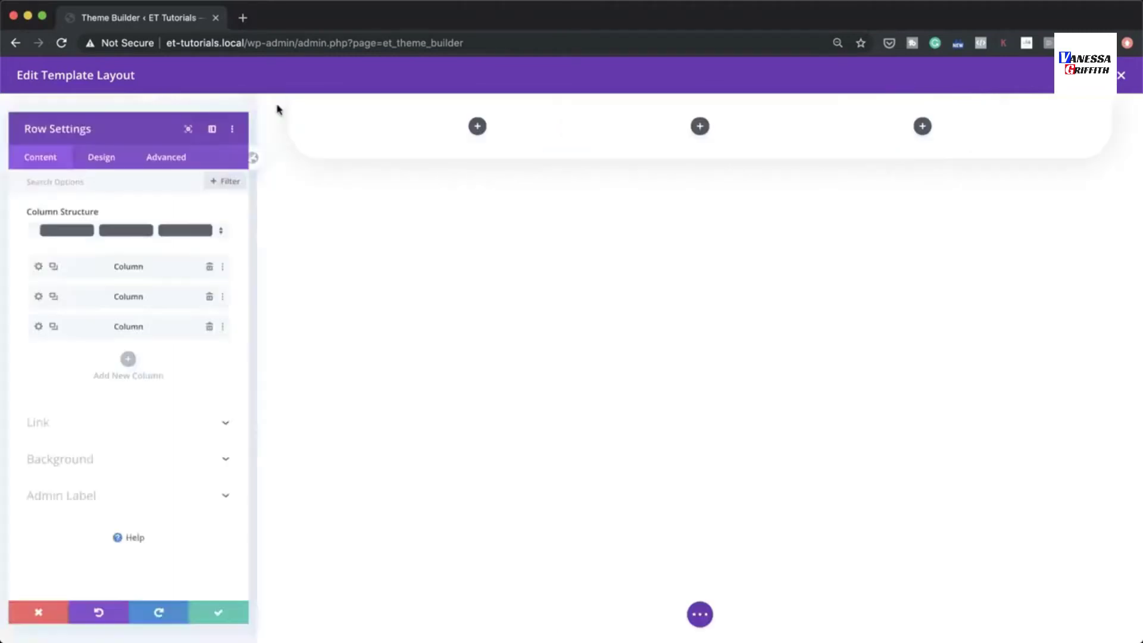
pyautogui.click(125, 470)
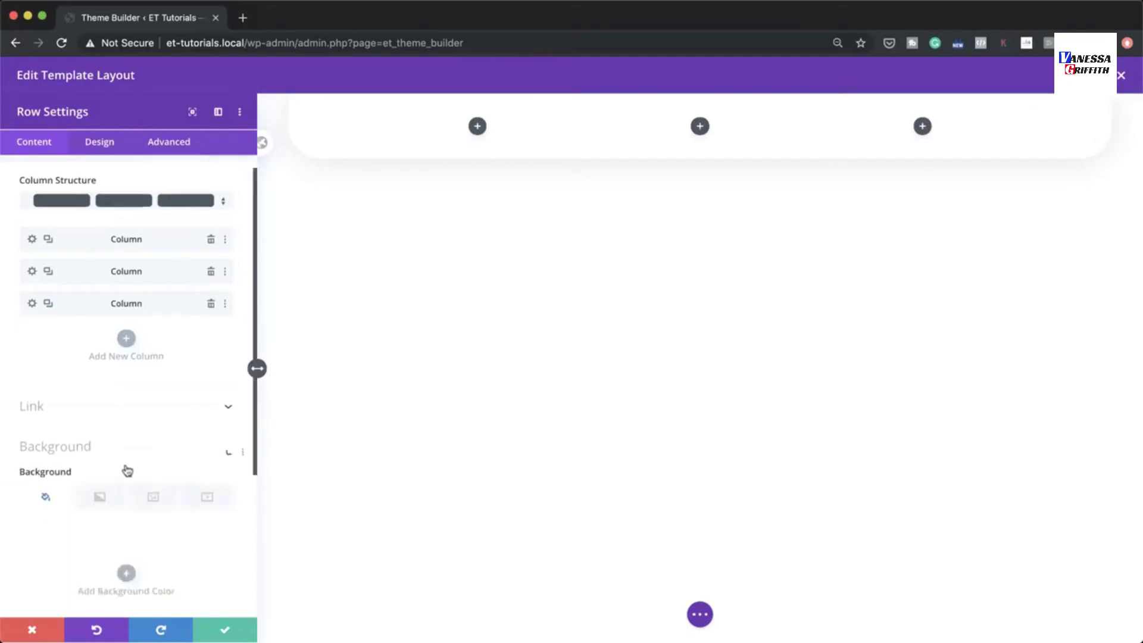
pyautogui.scroll(-3, 116, 417)
pyautogui.click(126, 379)
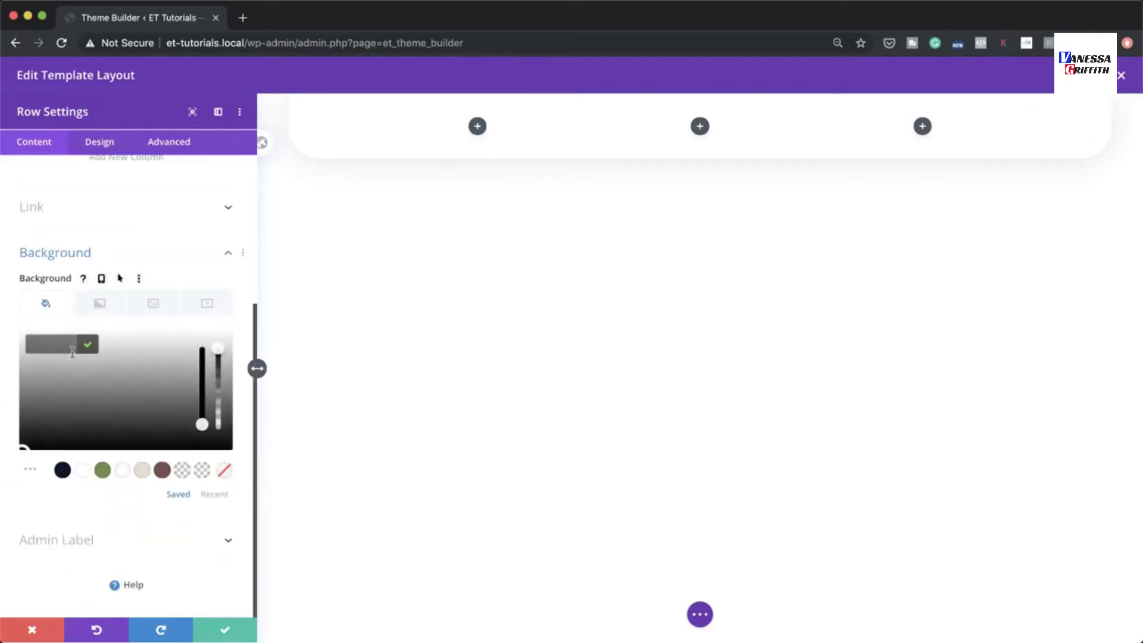
pyautogui.write('#38383f')
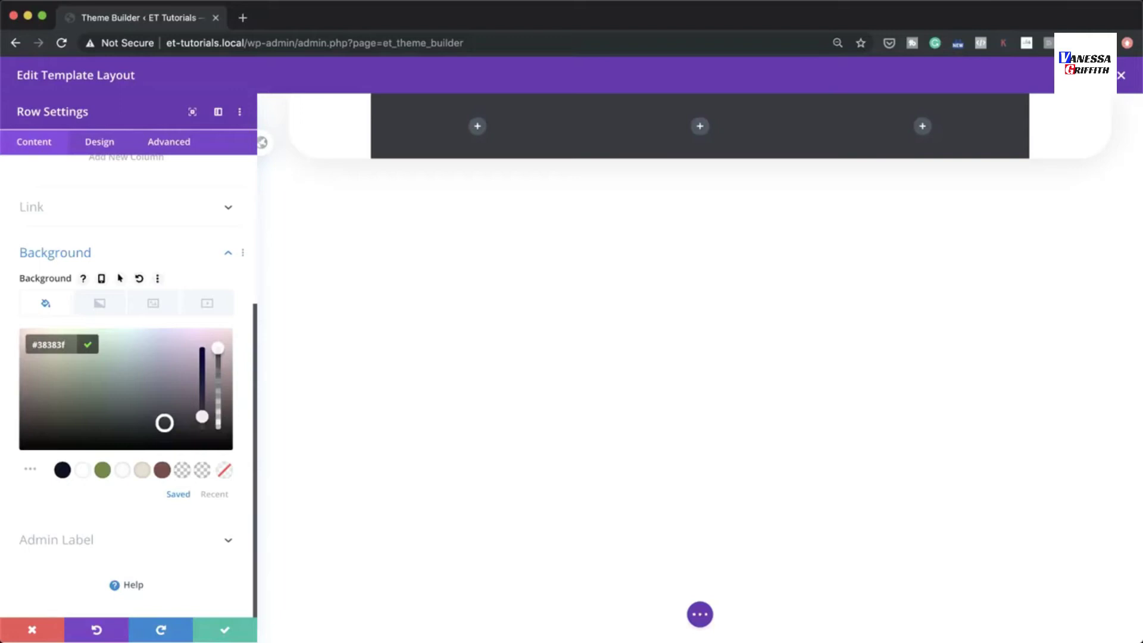
pyautogui.scroll(5, 190, 453)
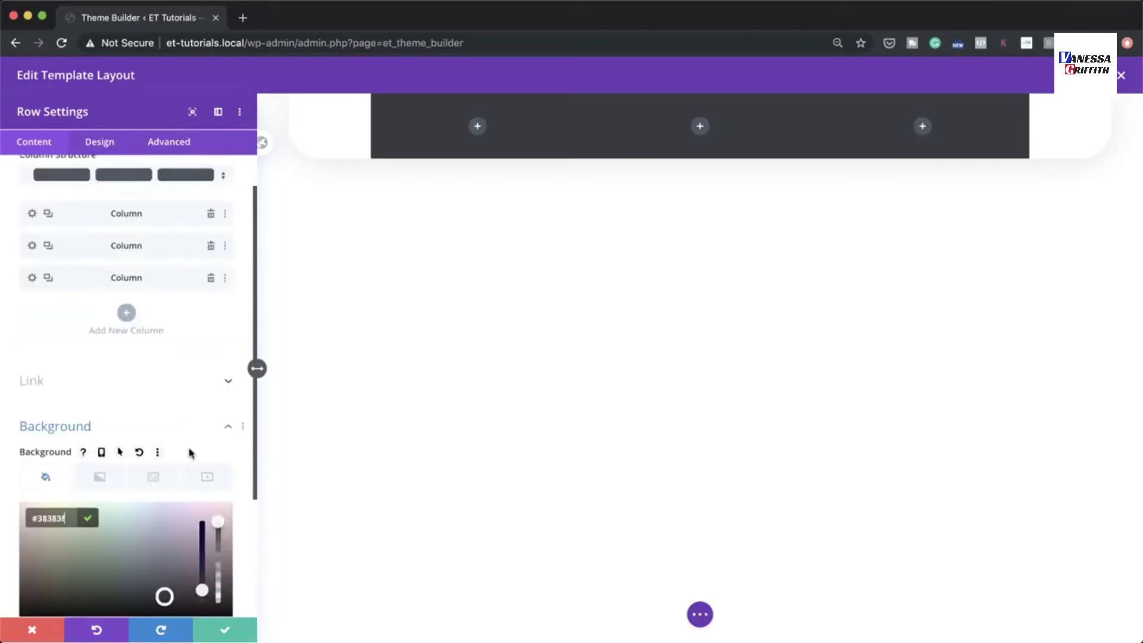
# Set the row's custom gutter width to 1, with Width and Max Width both 100%.
pyautogui.click(99, 143)
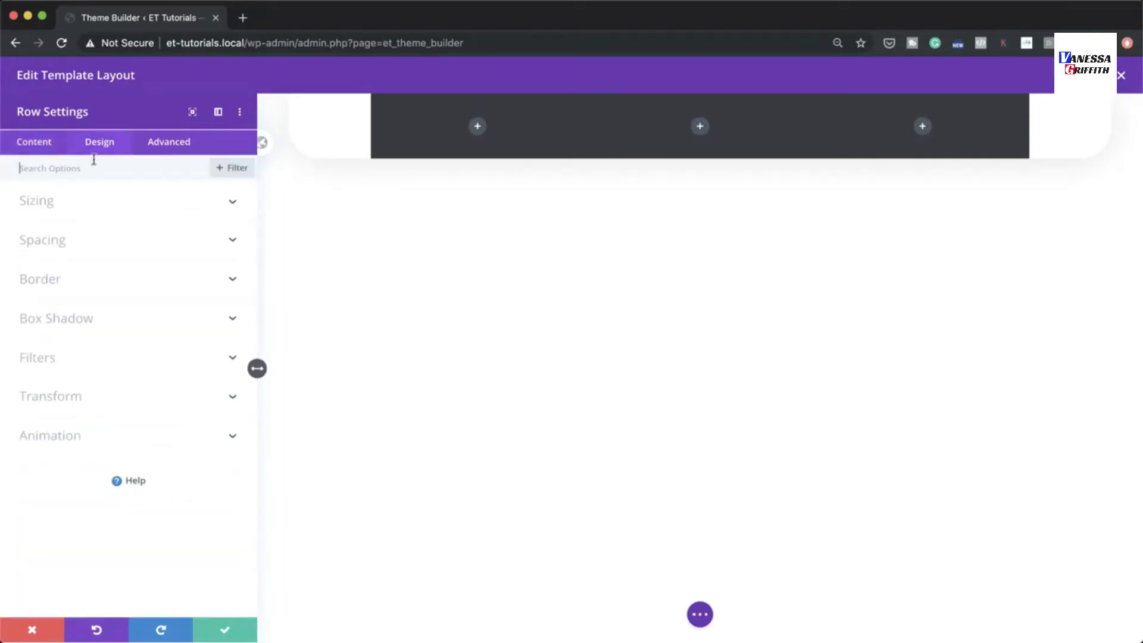
pyautogui.click(49, 211)
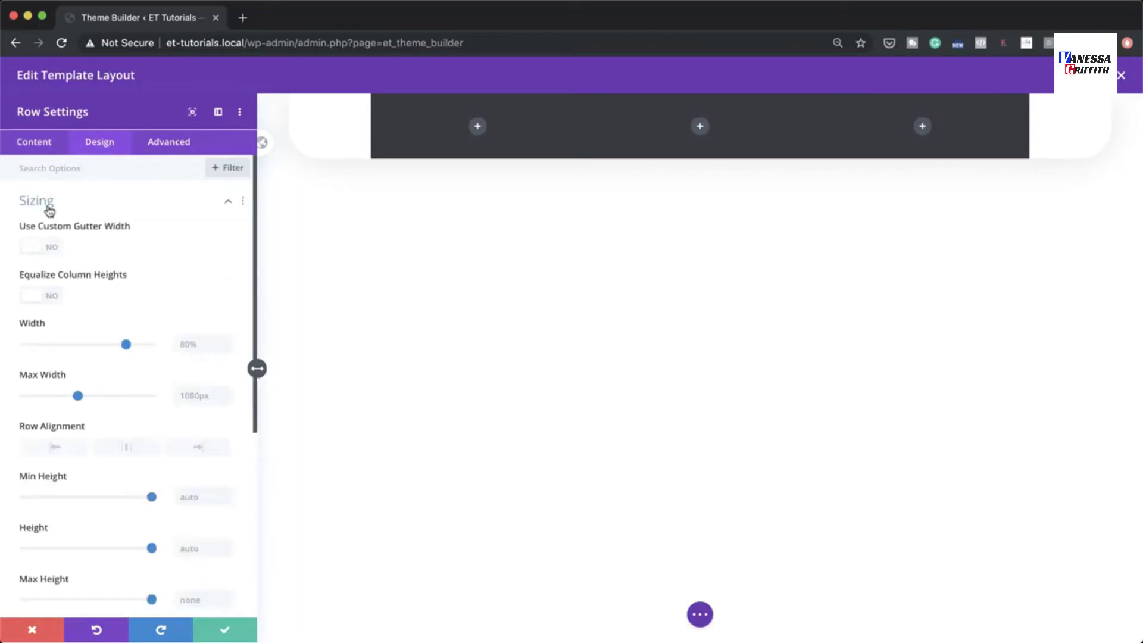
pyautogui.click(51, 247)
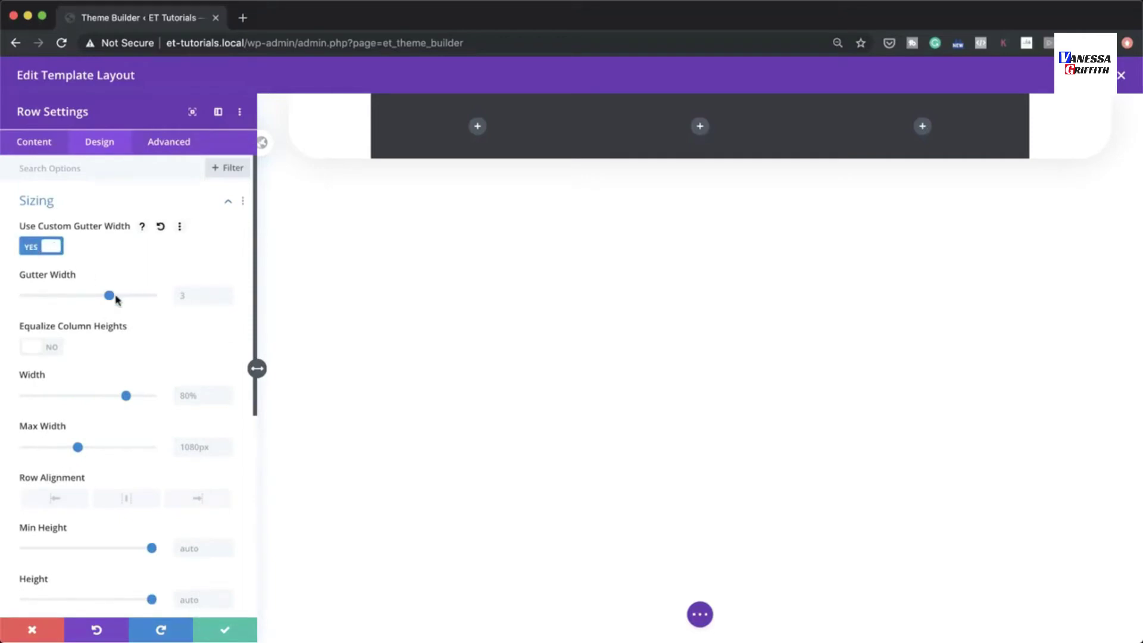
pyautogui.moveTo(109, 296); pyautogui.dragTo(33, 298)
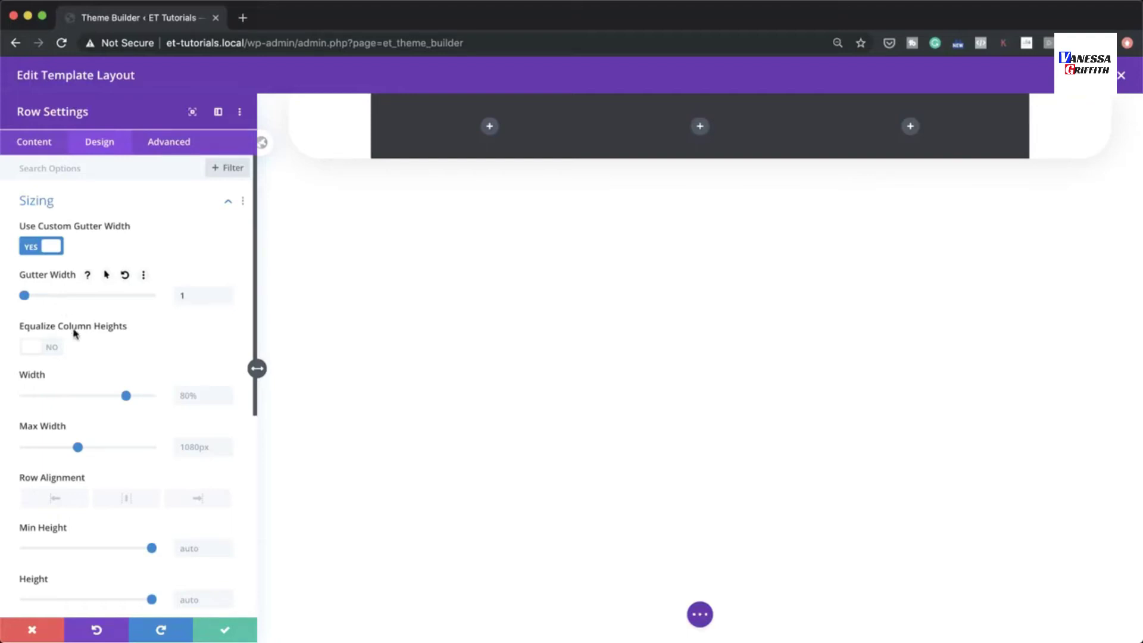
pyautogui.click(188, 393)
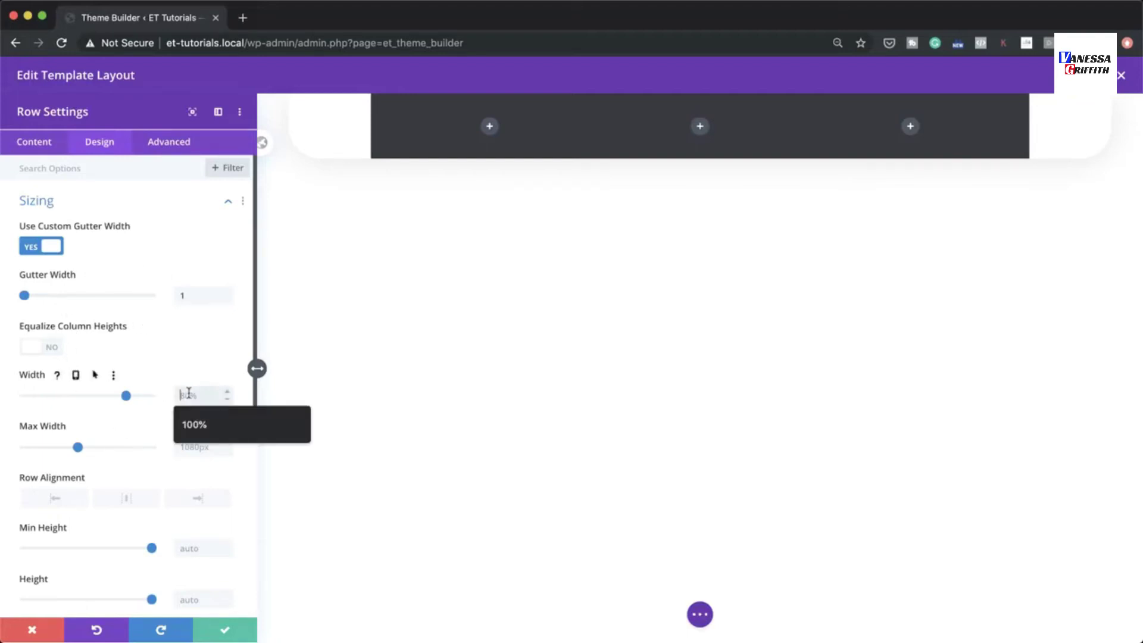
pyautogui.click(205, 424)
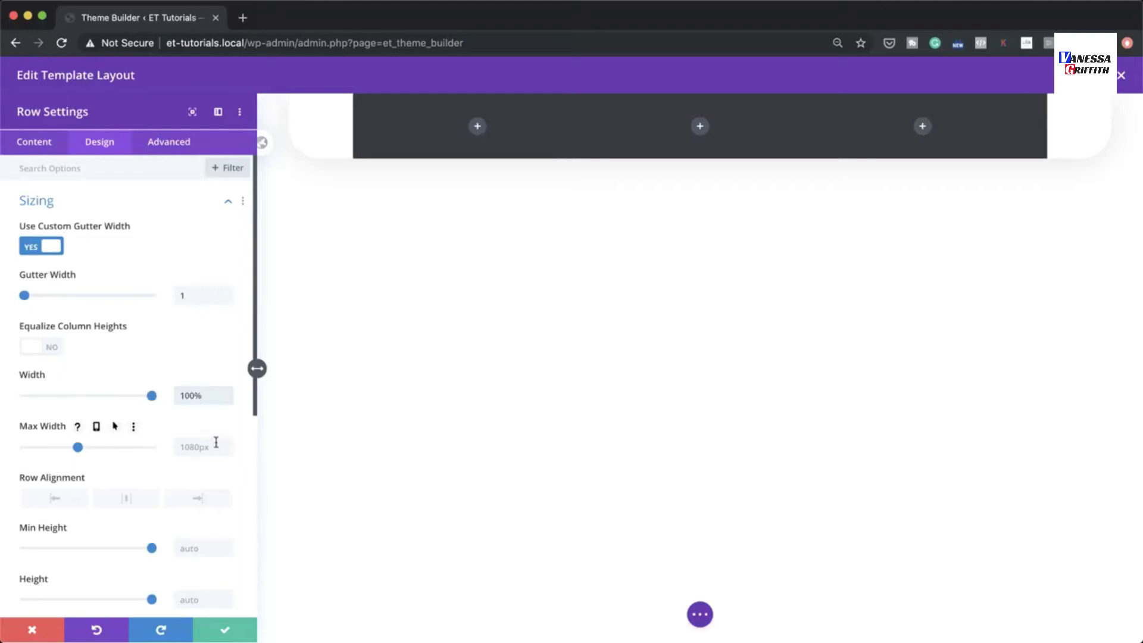
pyautogui.click(190, 447)
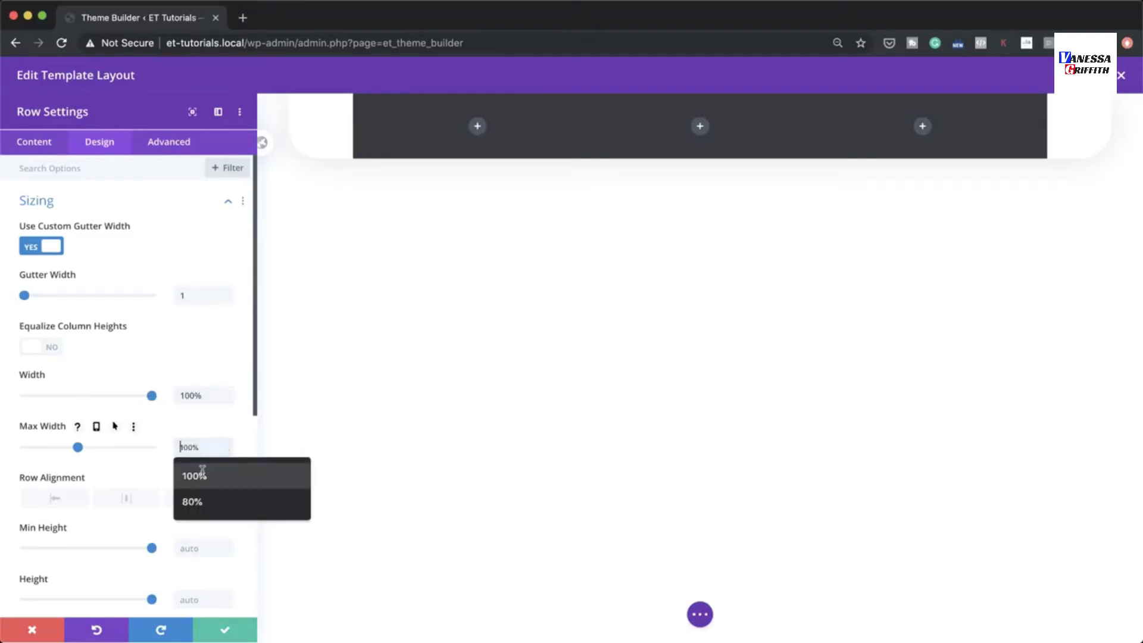
pyautogui.click(201, 474)
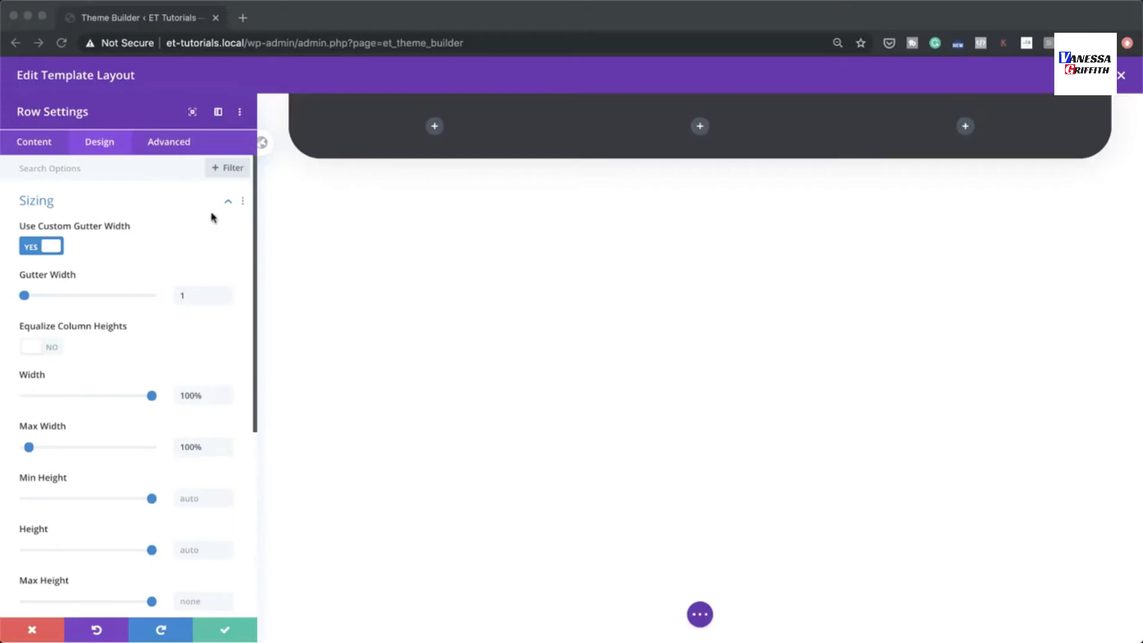
# Add 'display: flex' as the row's main element custom CSS and save the row.
pyautogui.click(175, 149)
pyautogui.click(175, 149)
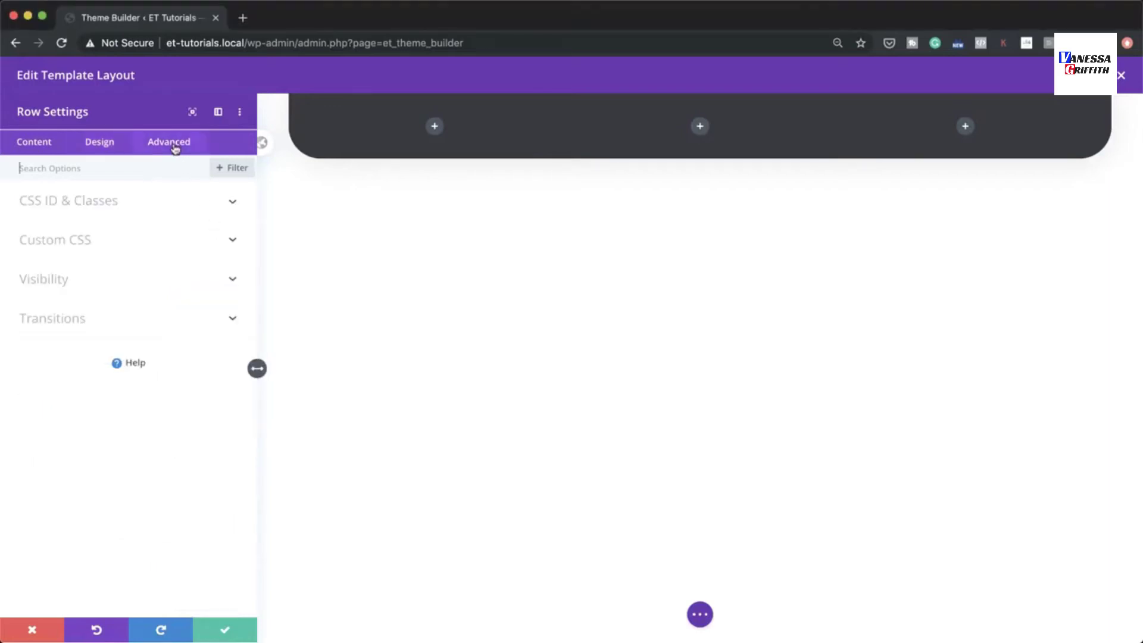
pyautogui.click(75, 240)
pyautogui.click(61, 335)
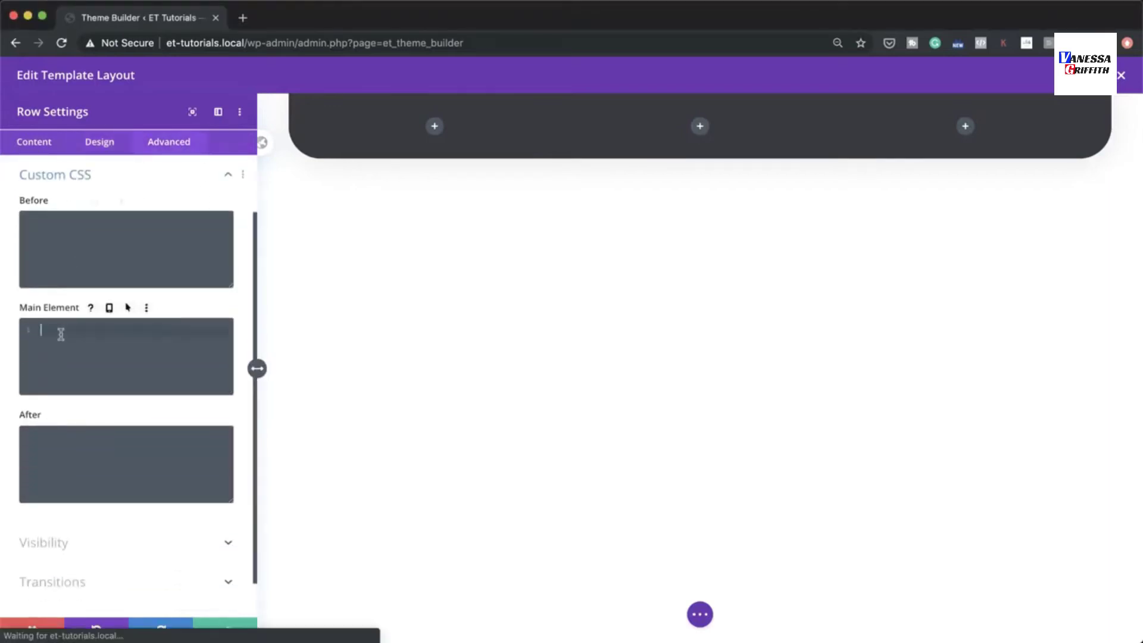
pyautogui.write('display: flex;')
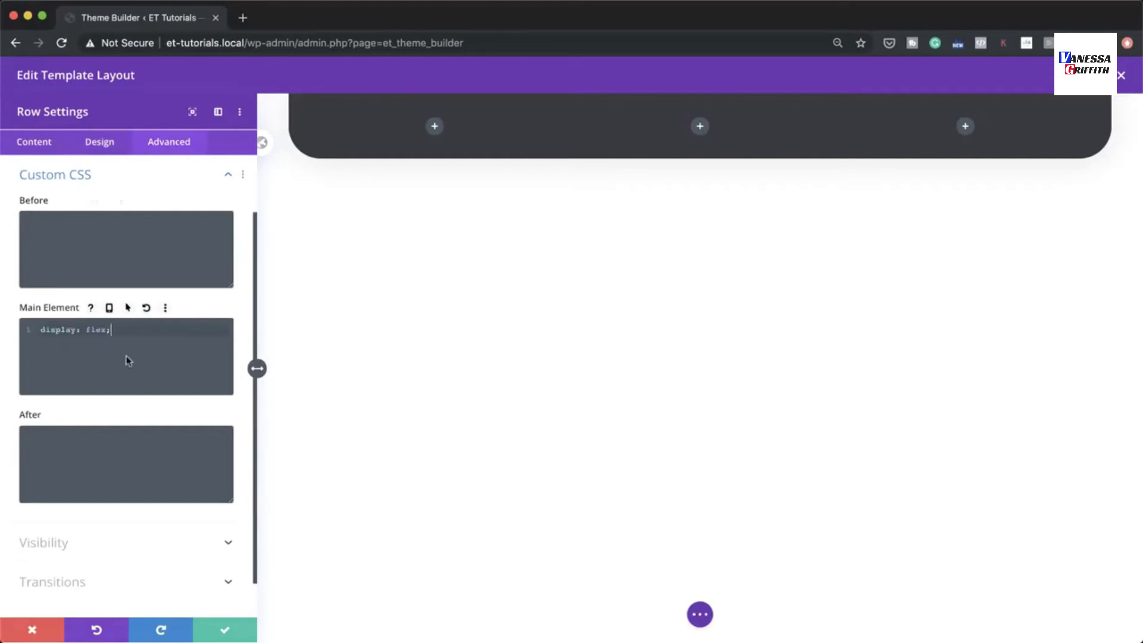
pyautogui.click(225, 630)
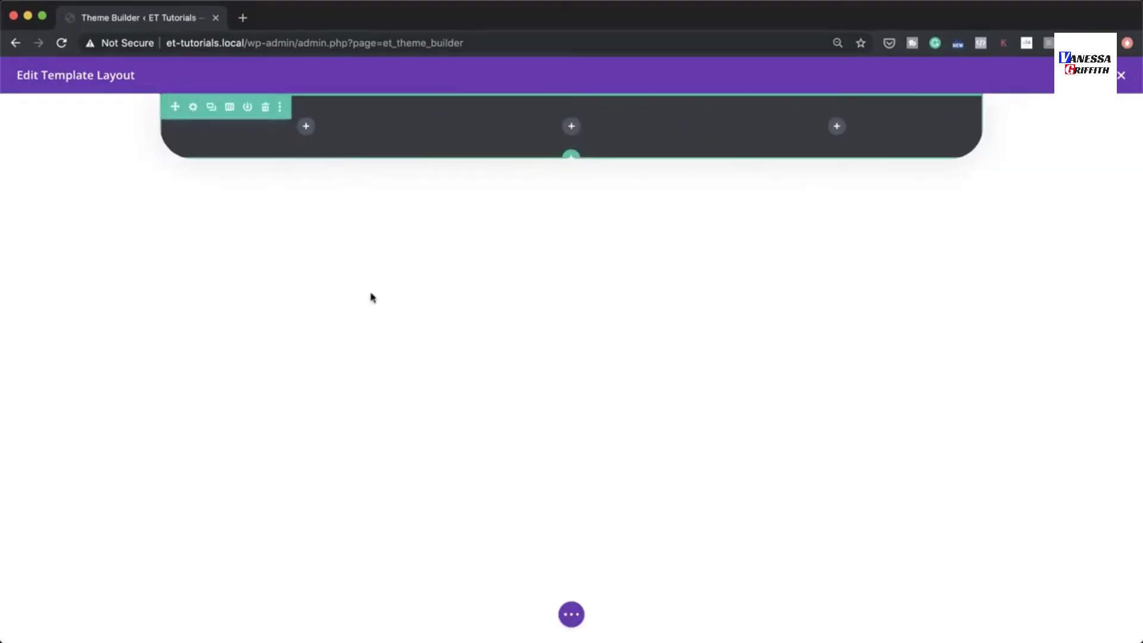
# Insert an Image module in the first column and choose x-logo_divi.png from the media library.
pyautogui.click(306, 127)
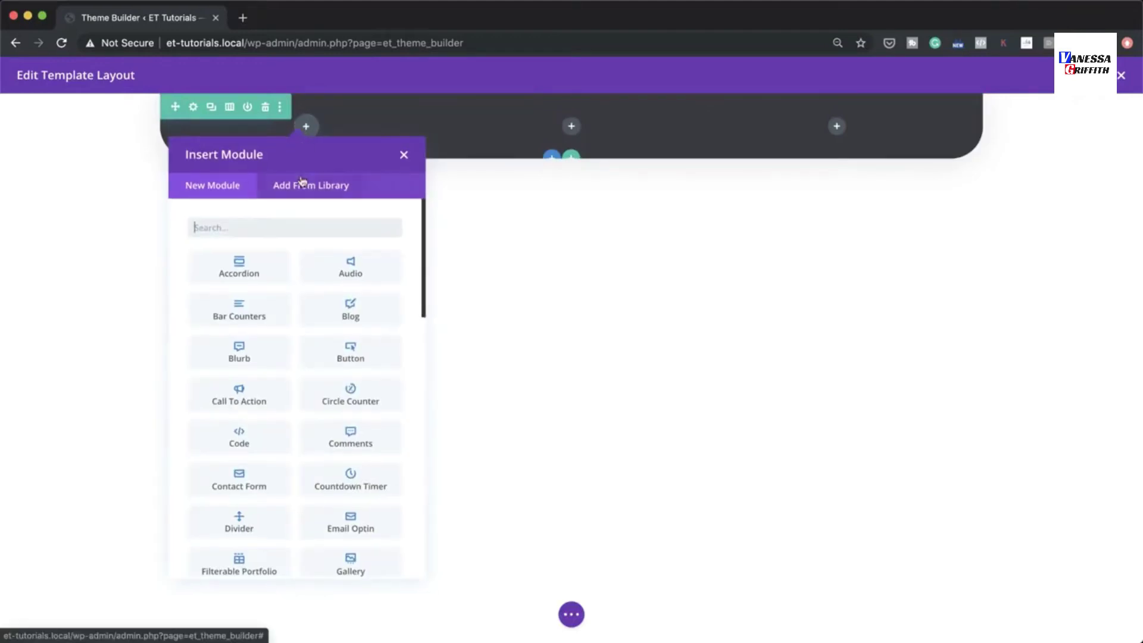
pyautogui.write('image')
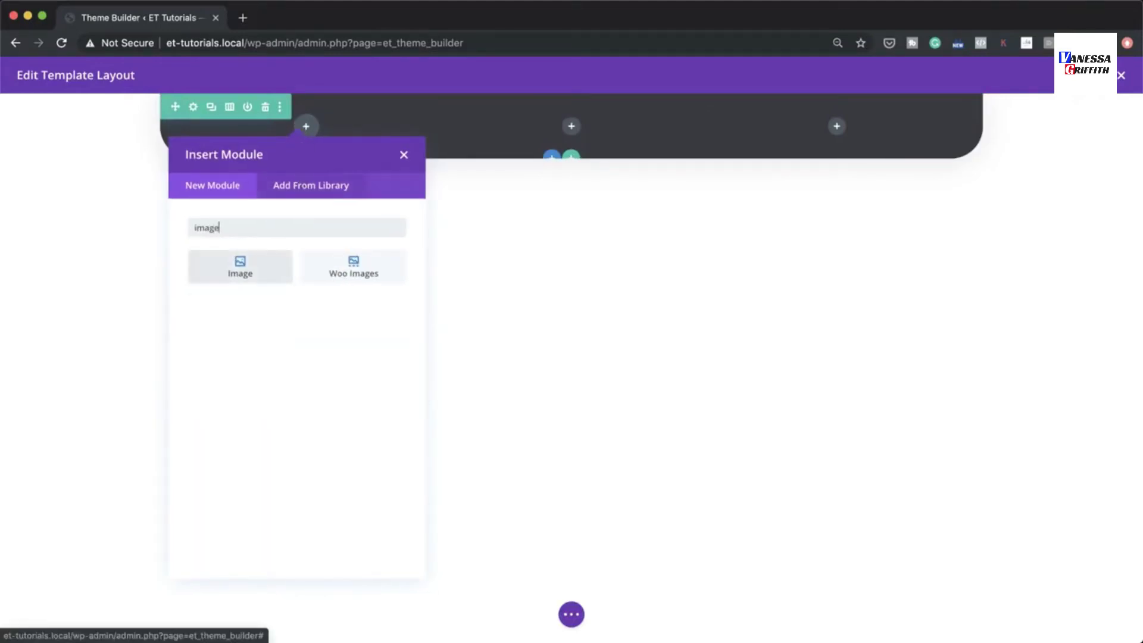
pyautogui.click(268, 273)
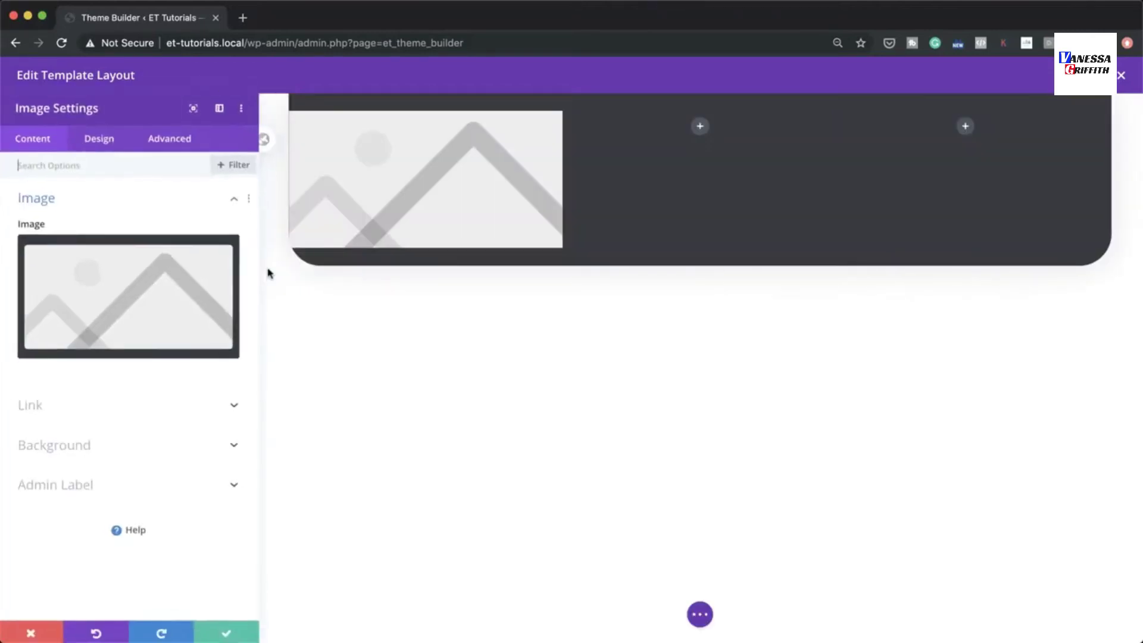
pyautogui.click(147, 290)
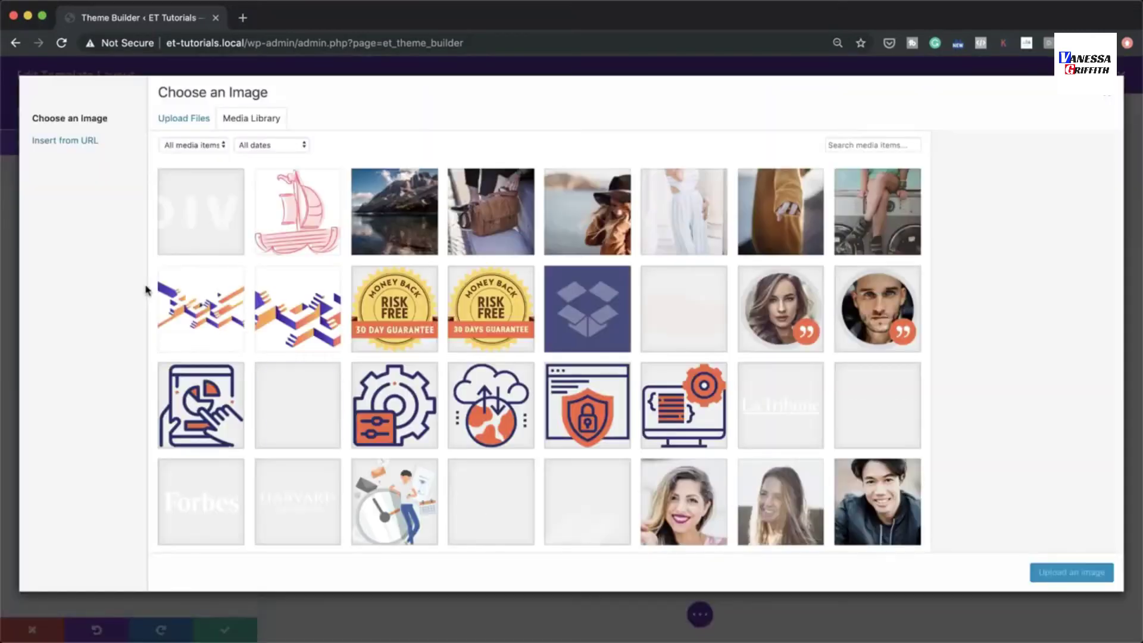
pyautogui.click(206, 220)
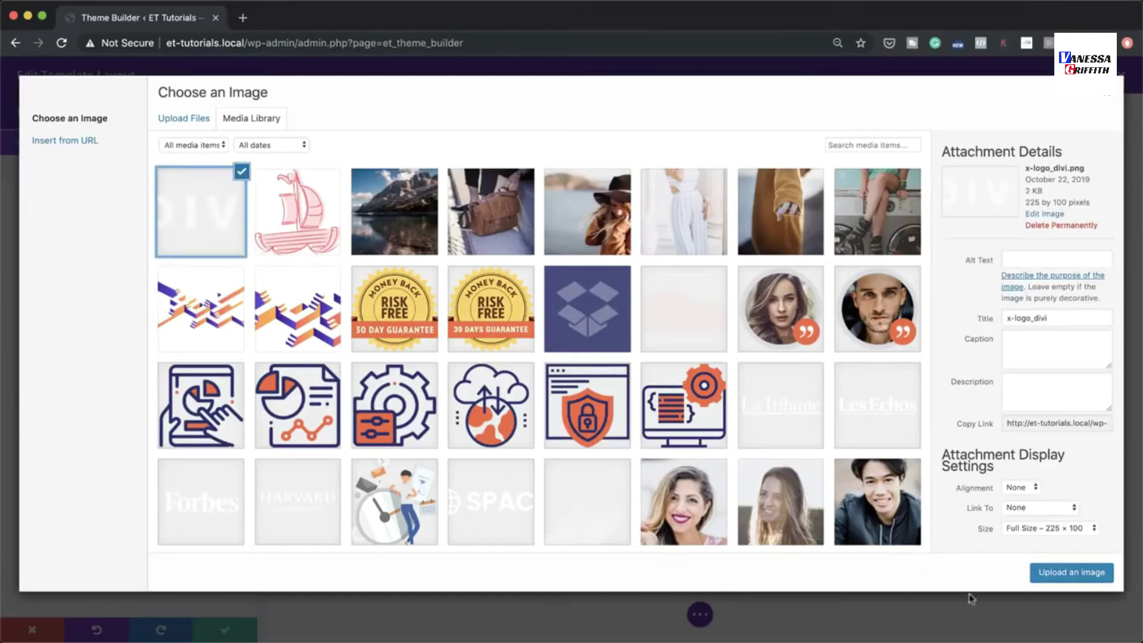
# Use the DIVI logo as the image and set its width to 100px.
pyautogui.click(1084, 573)
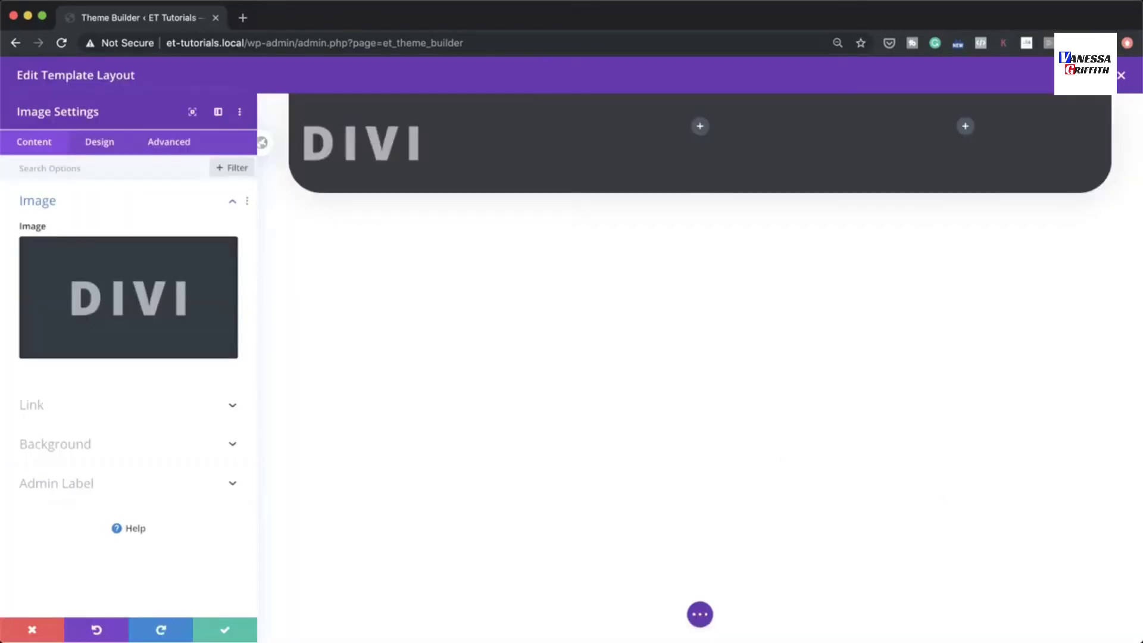
pyautogui.click(99, 141)
pyautogui.click(77, 200)
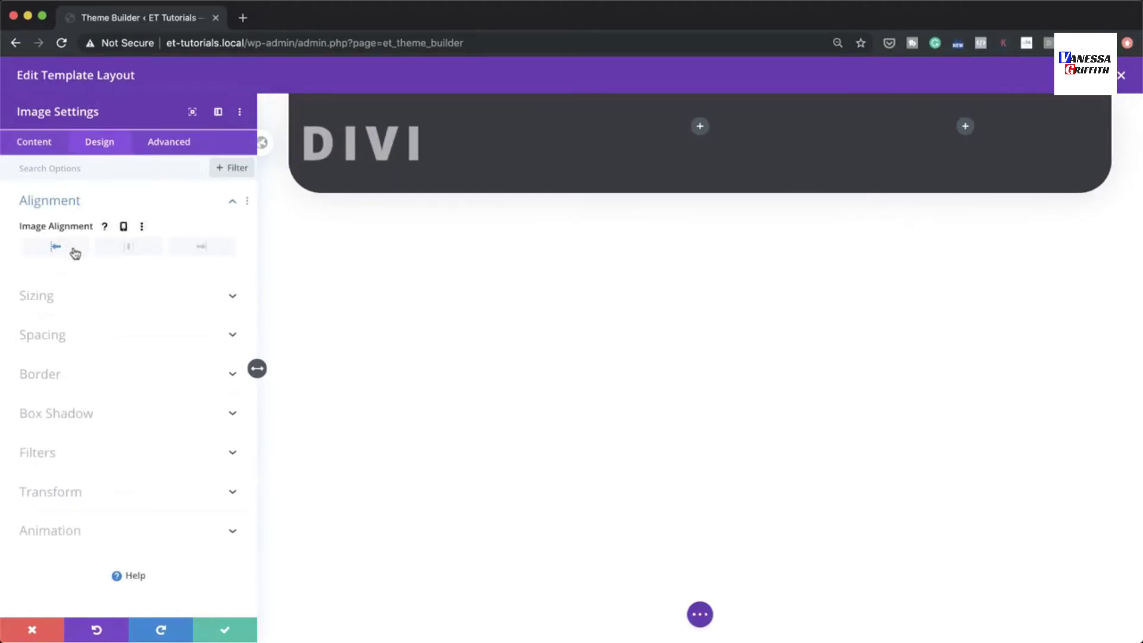
pyautogui.click(101, 305)
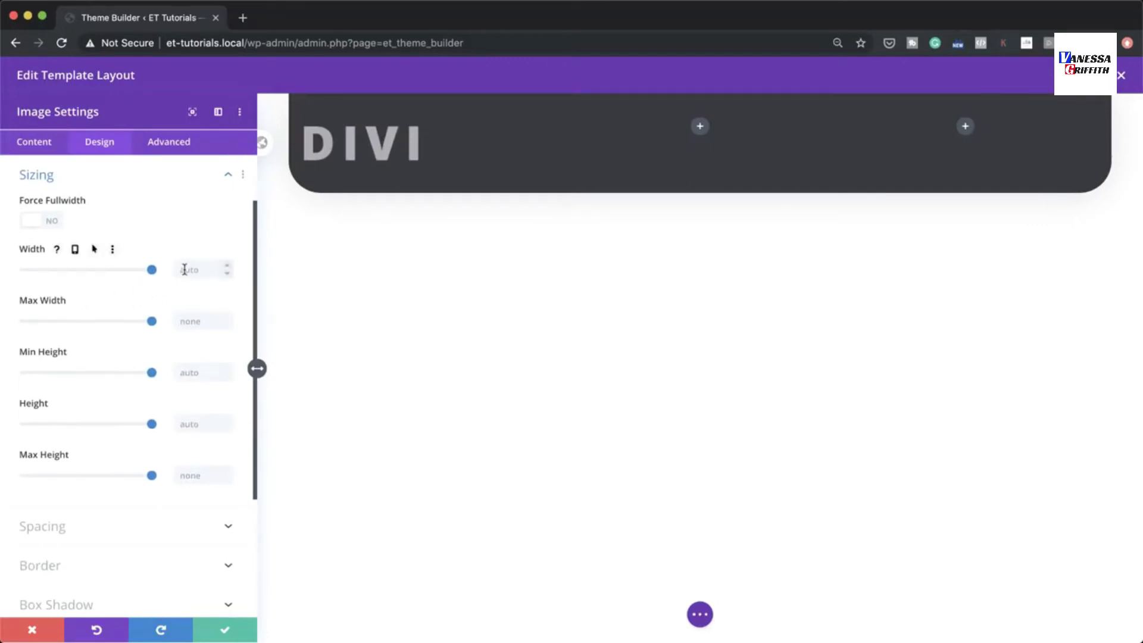
pyautogui.click(188, 269)
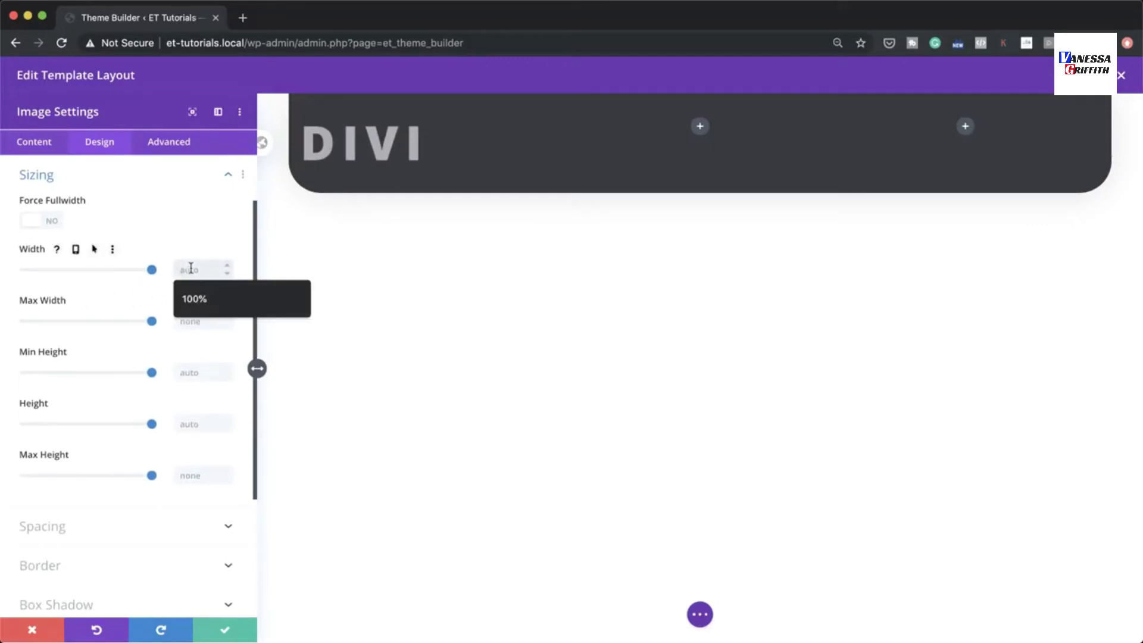
pyautogui.write('100px')
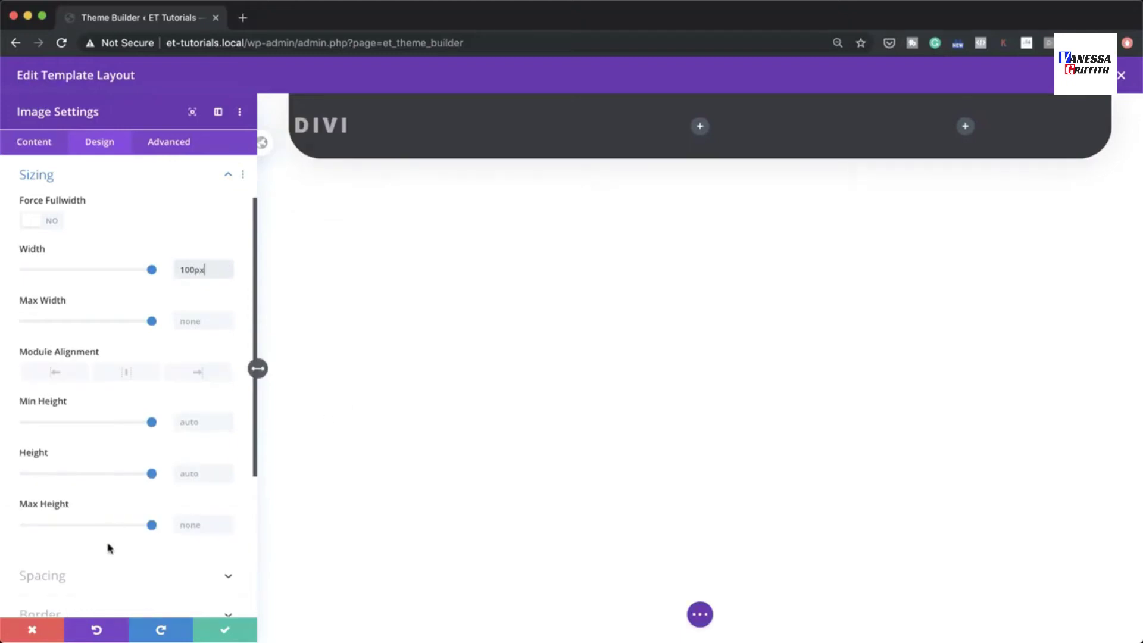
pyautogui.scroll(-3, 110, 546)
# Give the logo a 5px top and 50px left margin, 20px left on phones, and save.
pyautogui.click(66, 483)
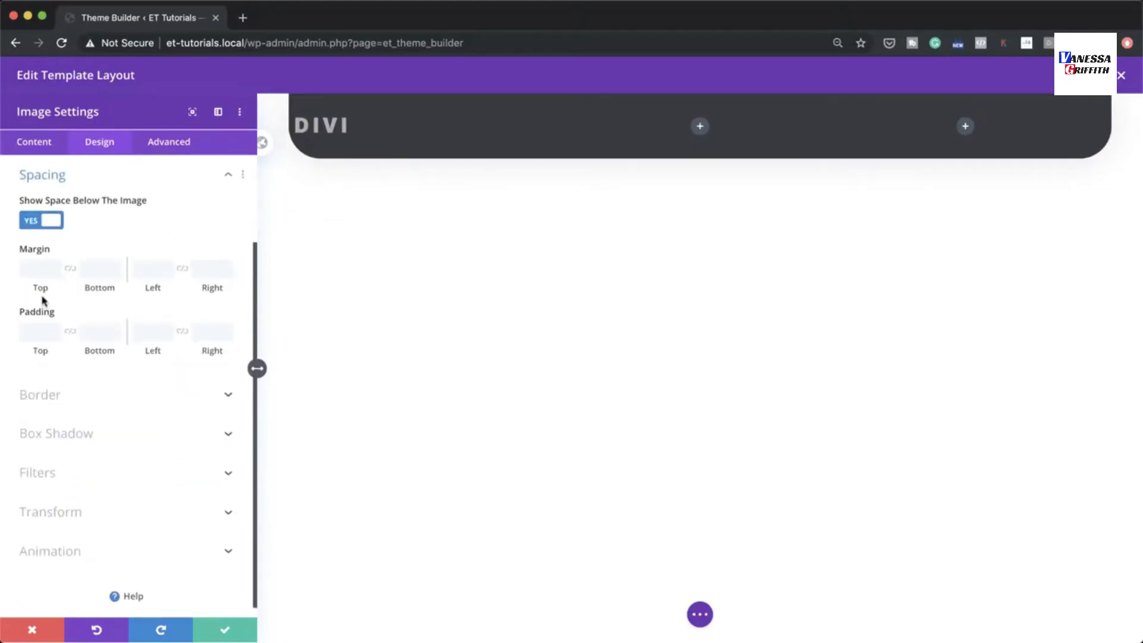
pyautogui.click(32, 267)
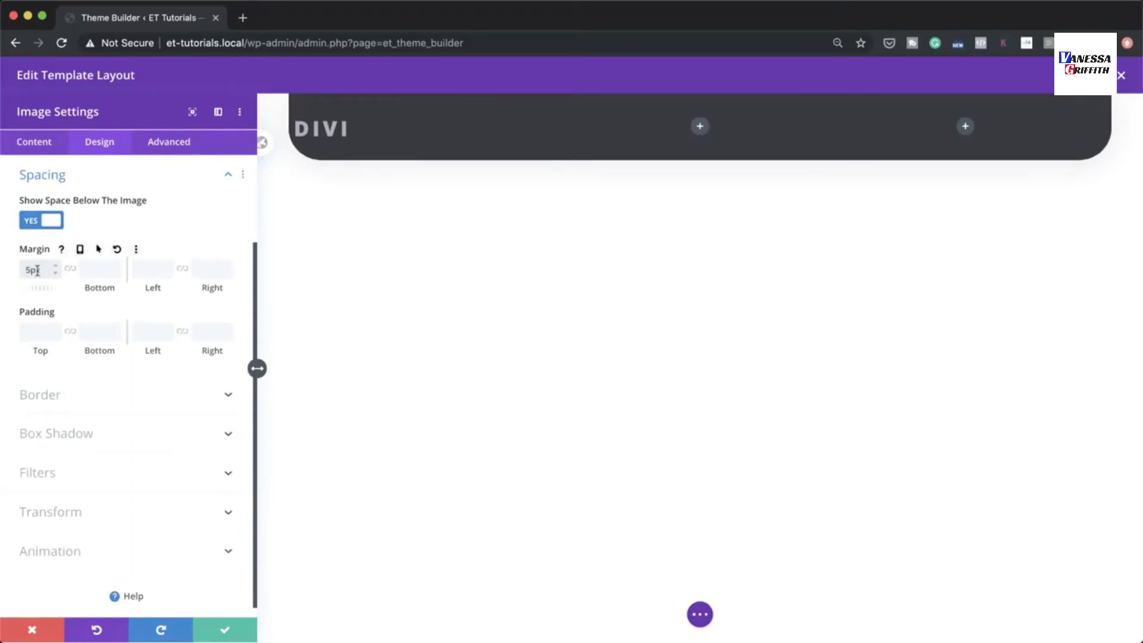
pyautogui.click(147, 271)
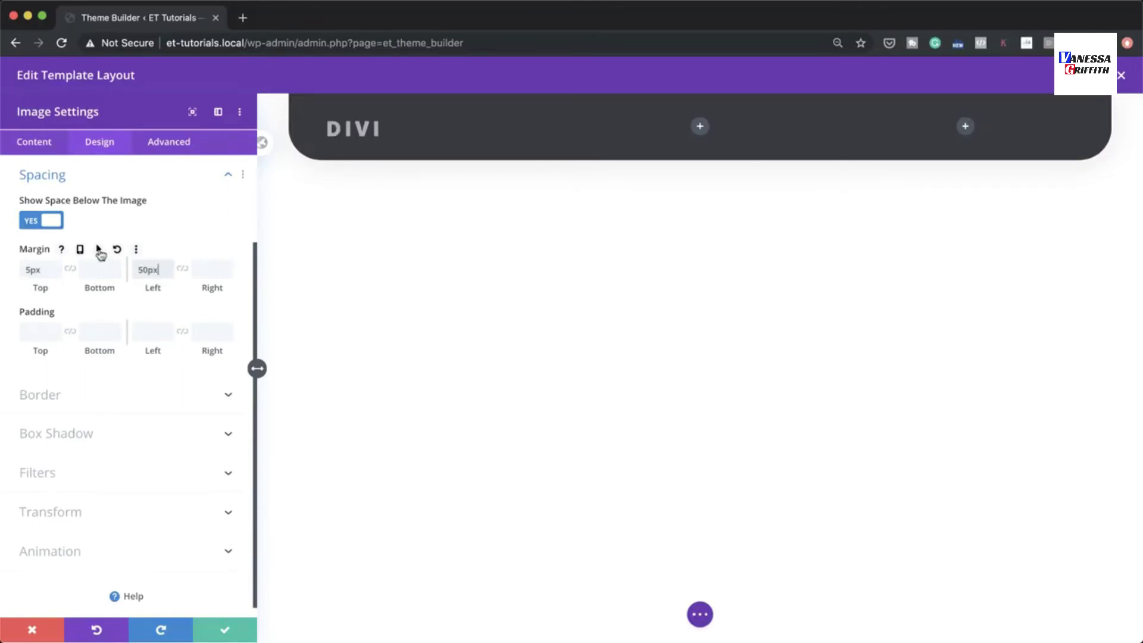
pyautogui.click(99, 251)
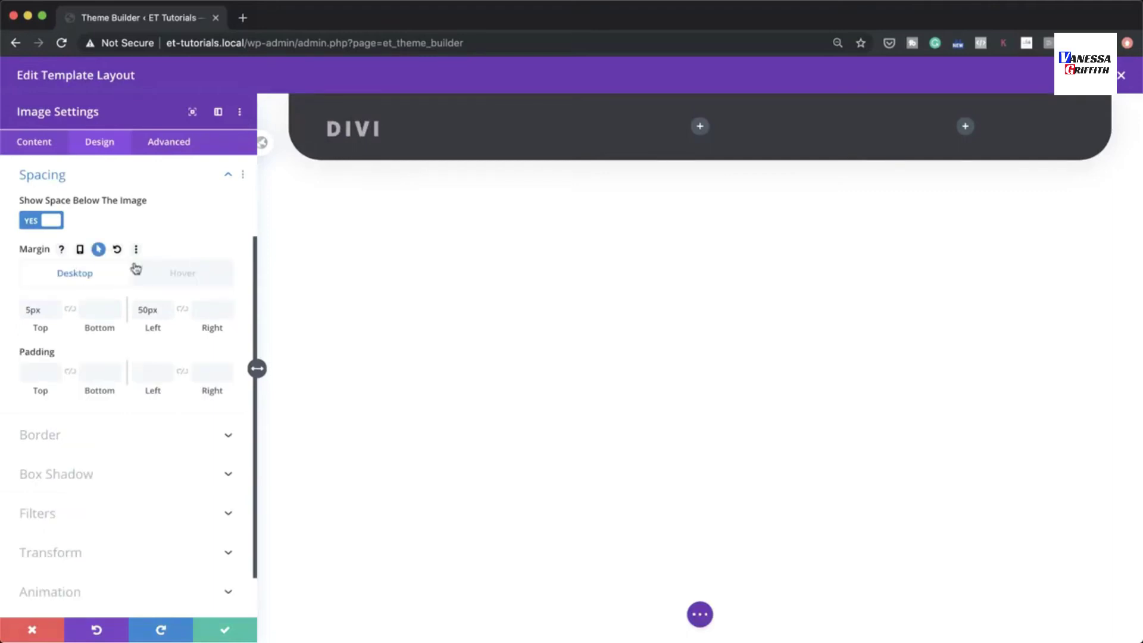
pyautogui.click(80, 250)
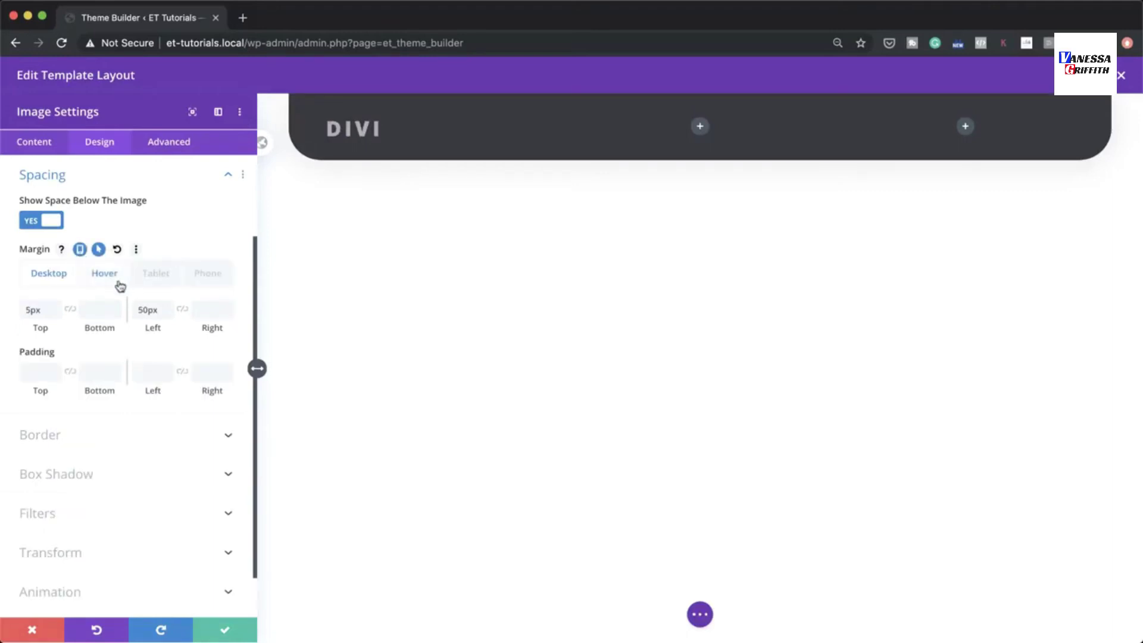
pyautogui.click(168, 281)
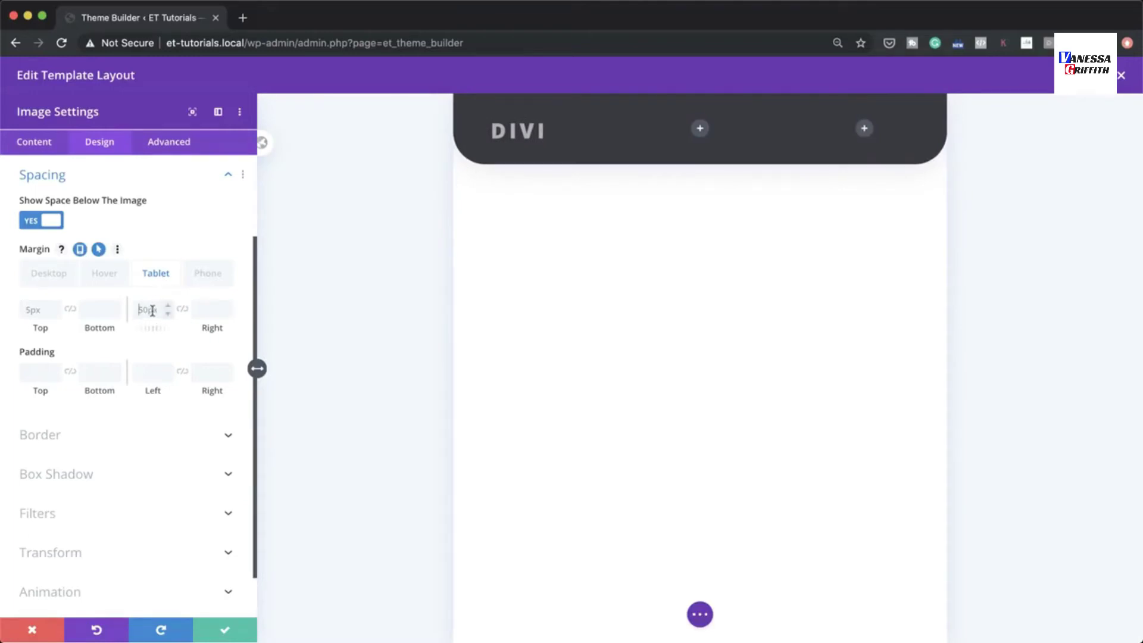
pyautogui.click(206, 275)
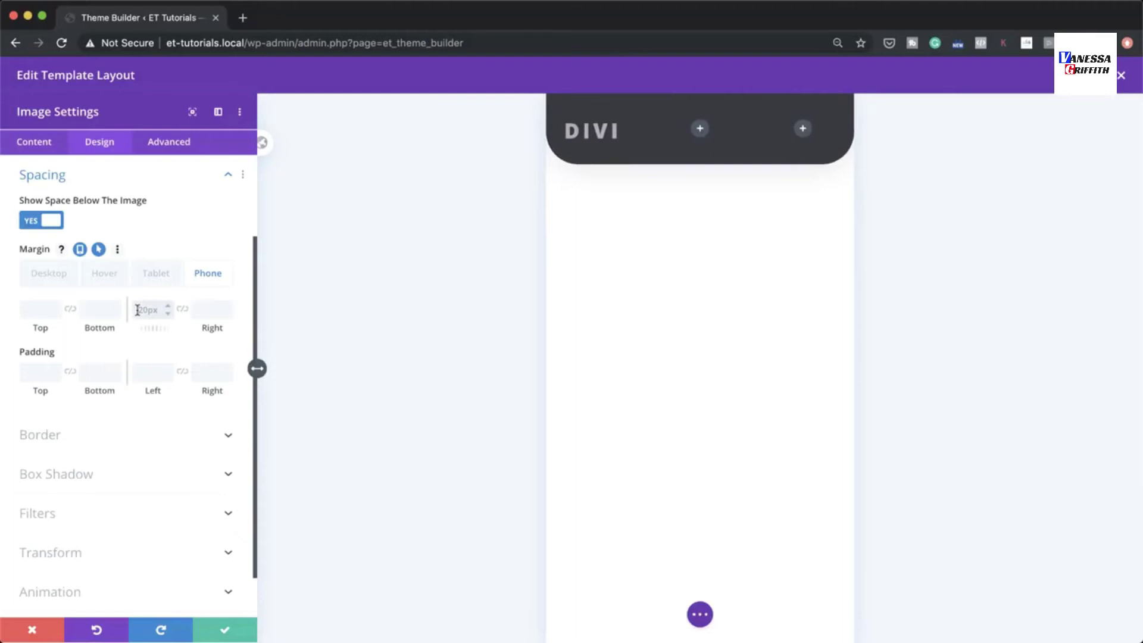
pyautogui.click(227, 628)
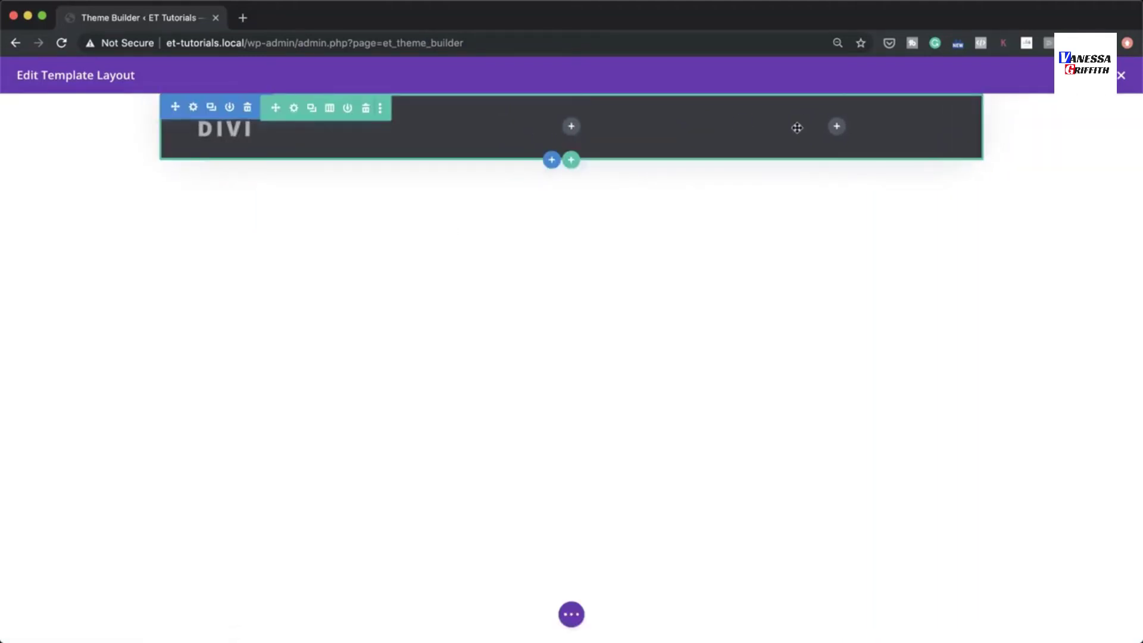
# Insert a Social Media Follow module in the middle column and add an Instagram network.
pyautogui.click(571, 126)
pyautogui.write('s')
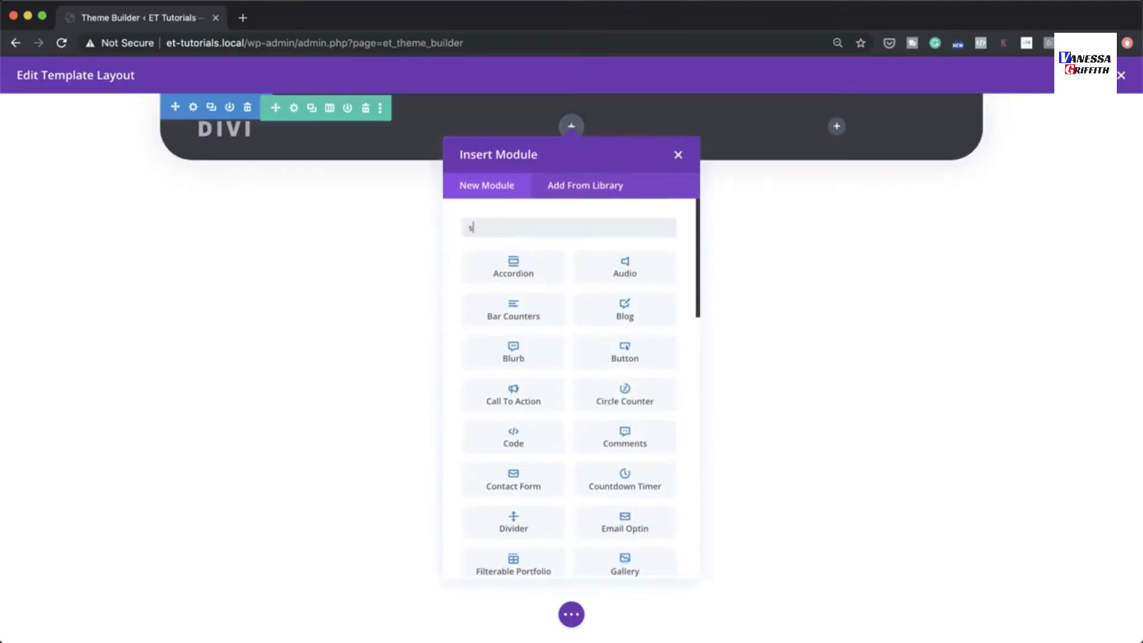
pyautogui.click(625, 483)
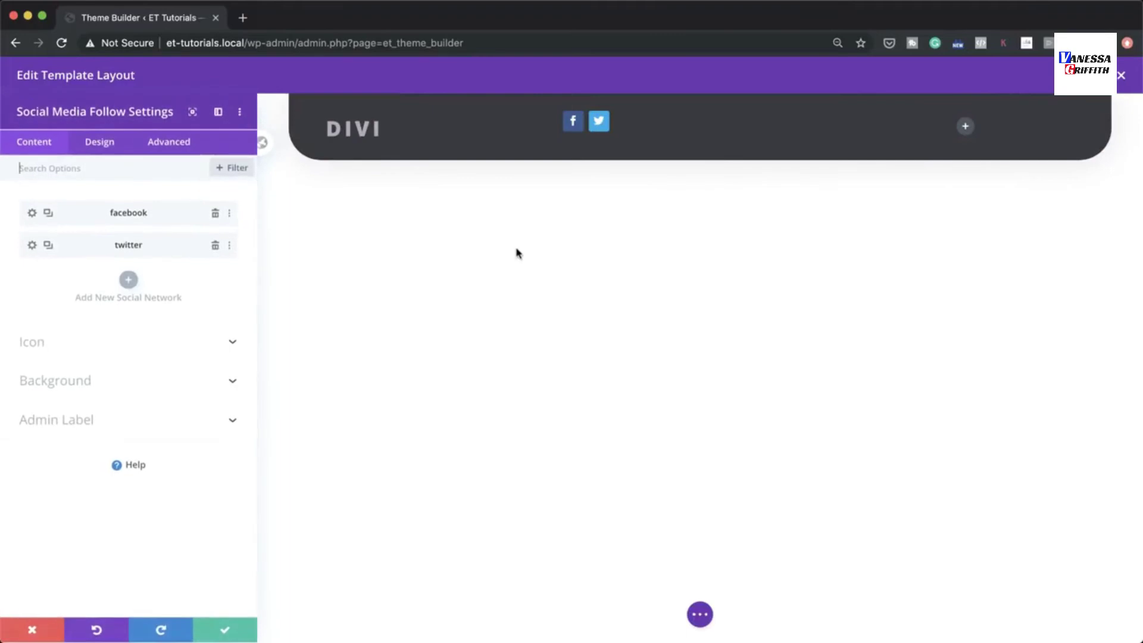
pyautogui.click(128, 281)
pyautogui.click(83, 249)
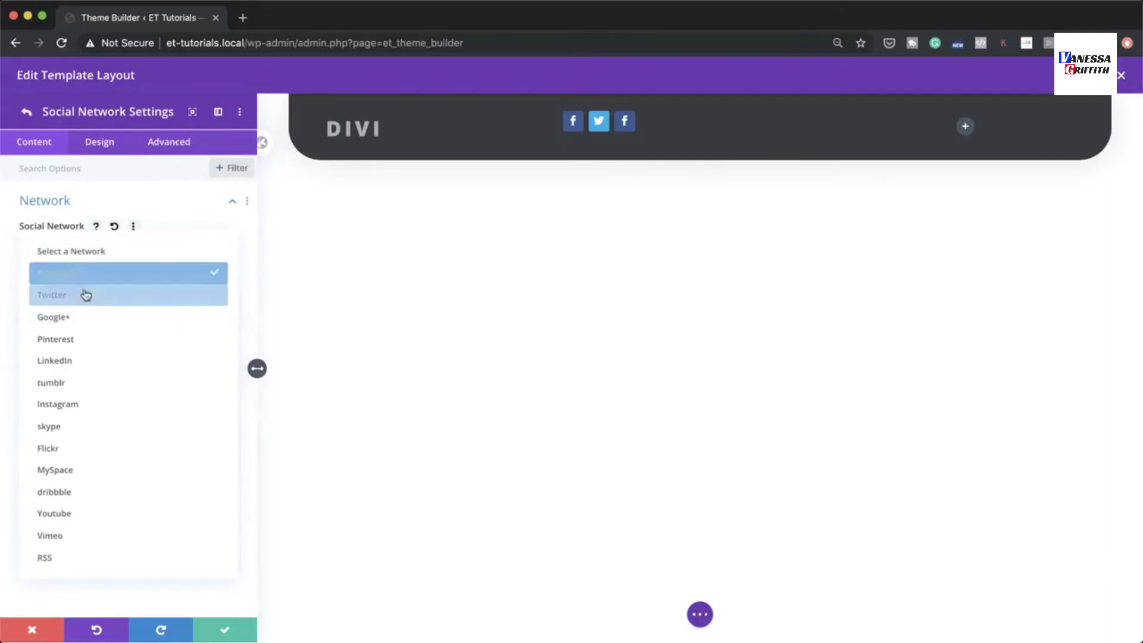
pyautogui.click(82, 403)
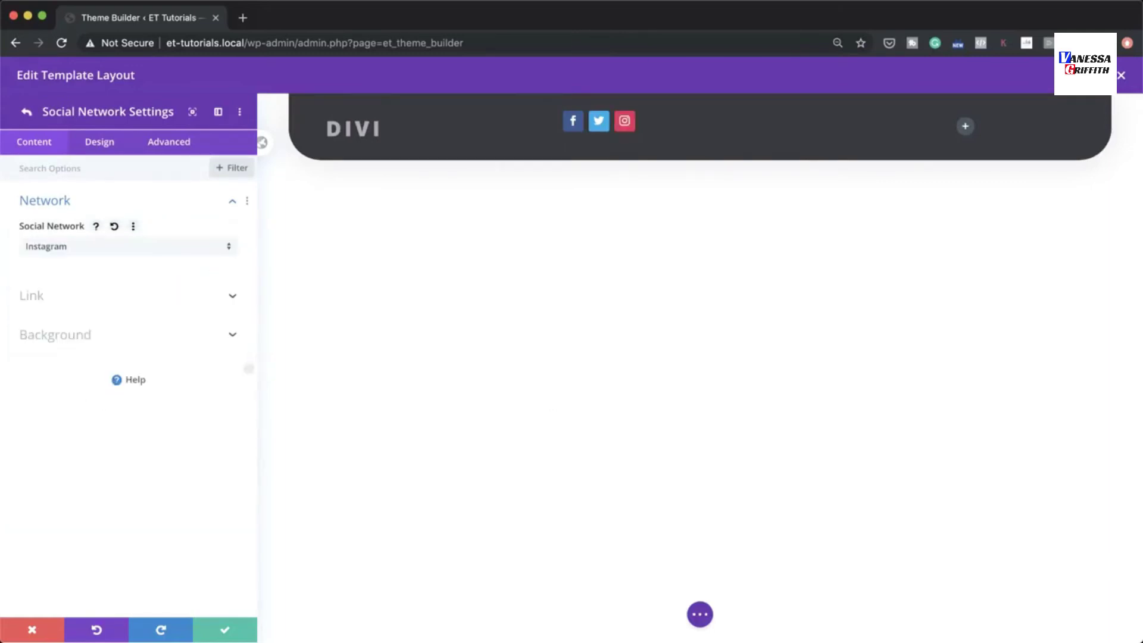
# Make the Instagram, facebook and twitter icon backgrounds transparent.
pyautogui.click(84, 337)
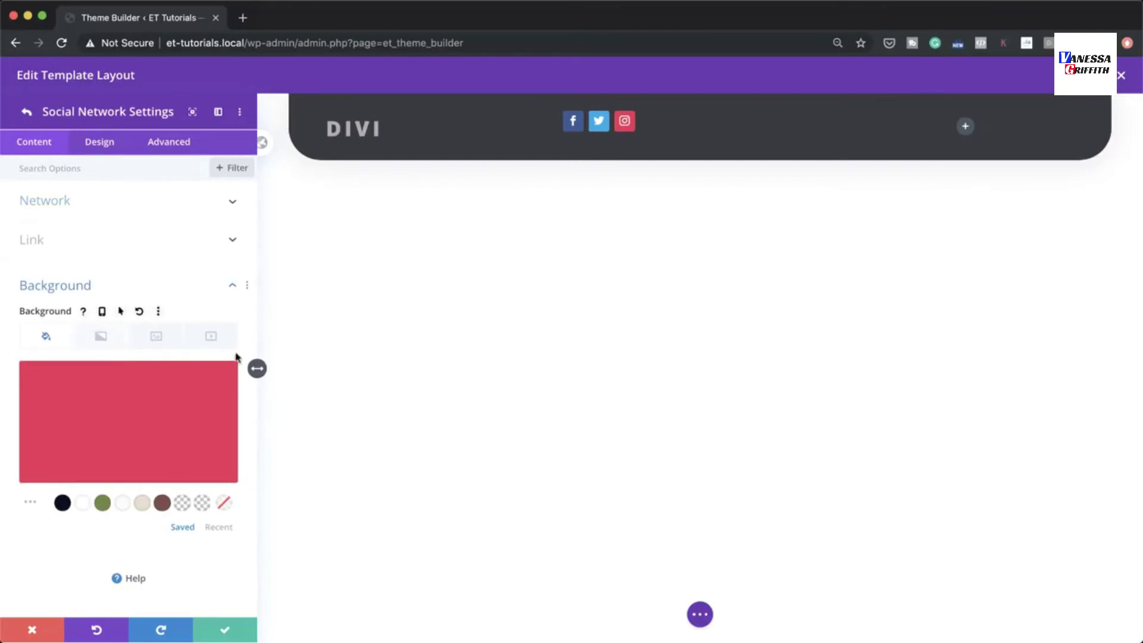
pyautogui.click(202, 504)
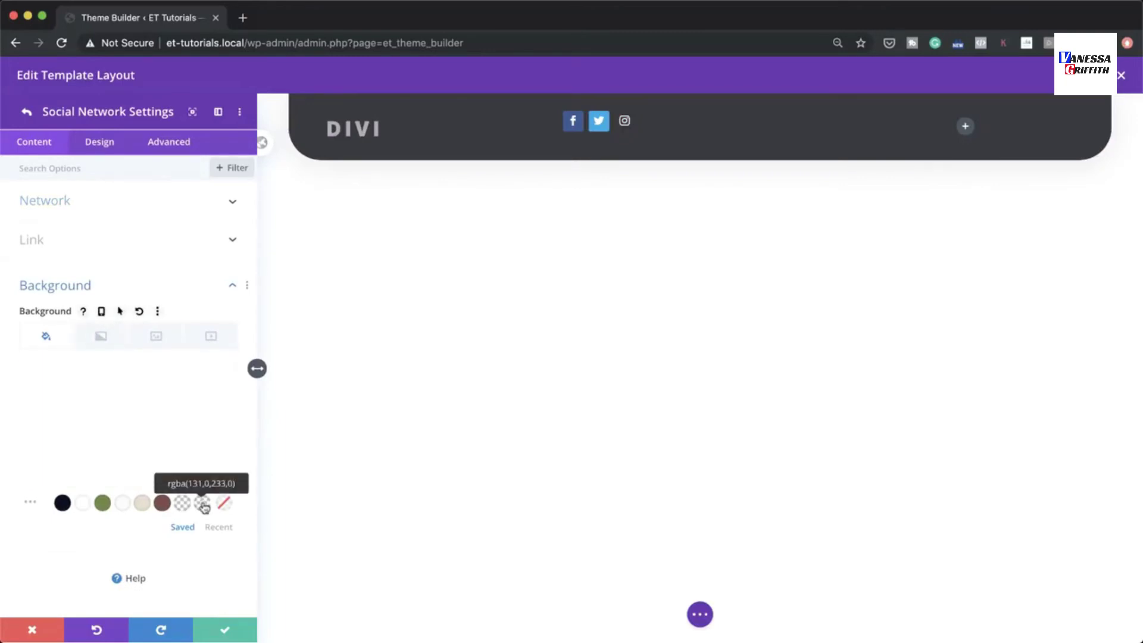
pyautogui.click(26, 112)
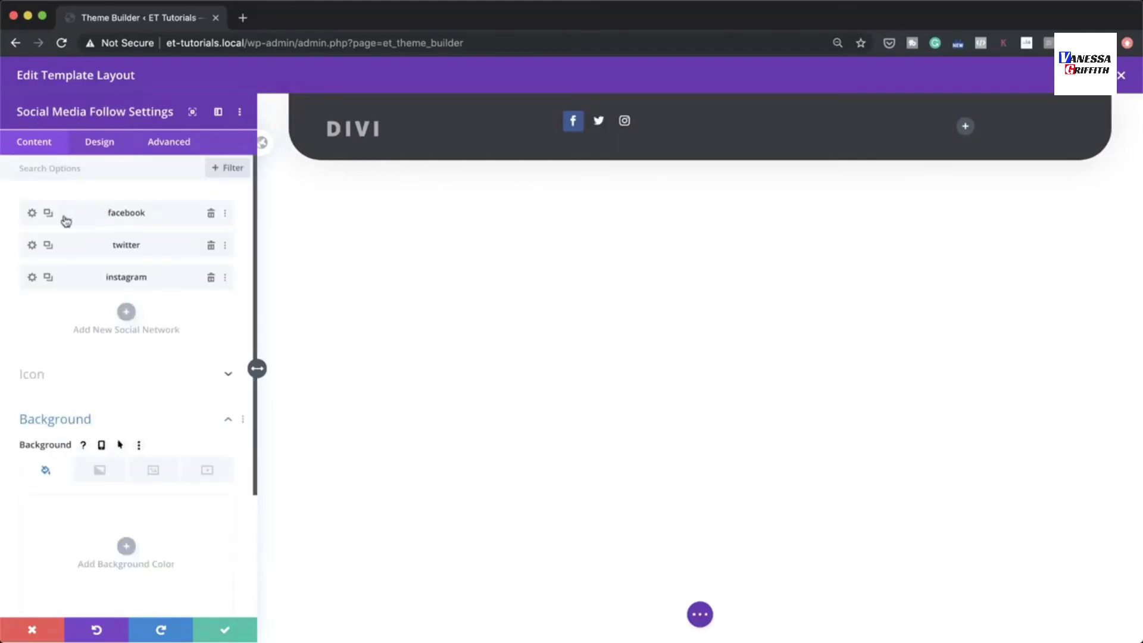
pyautogui.click(32, 215)
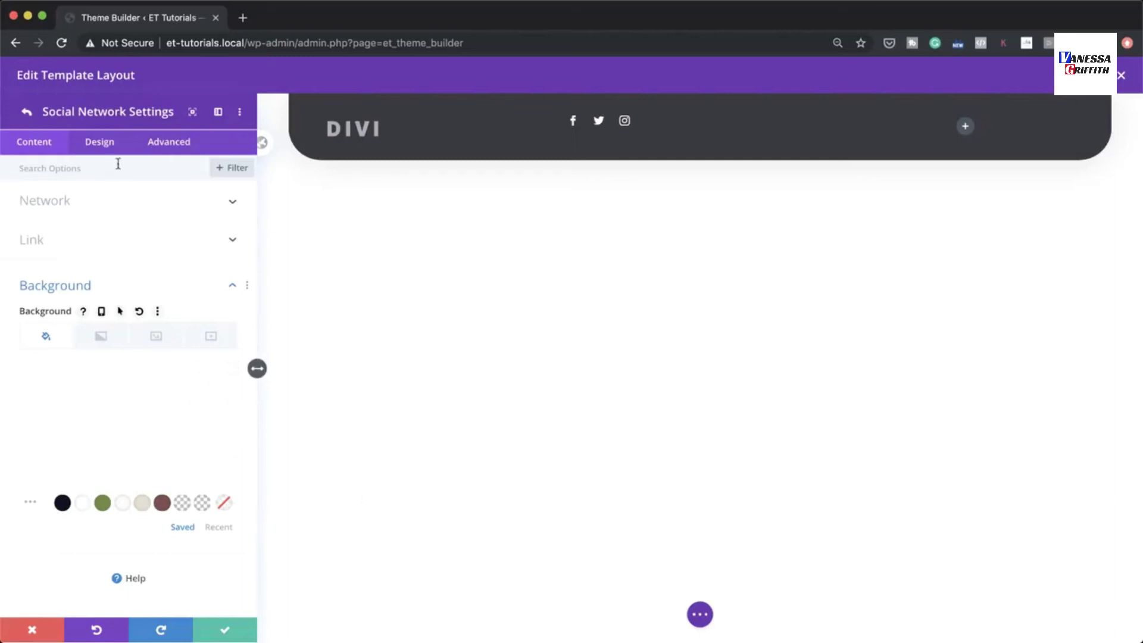
pyautogui.click(29, 114)
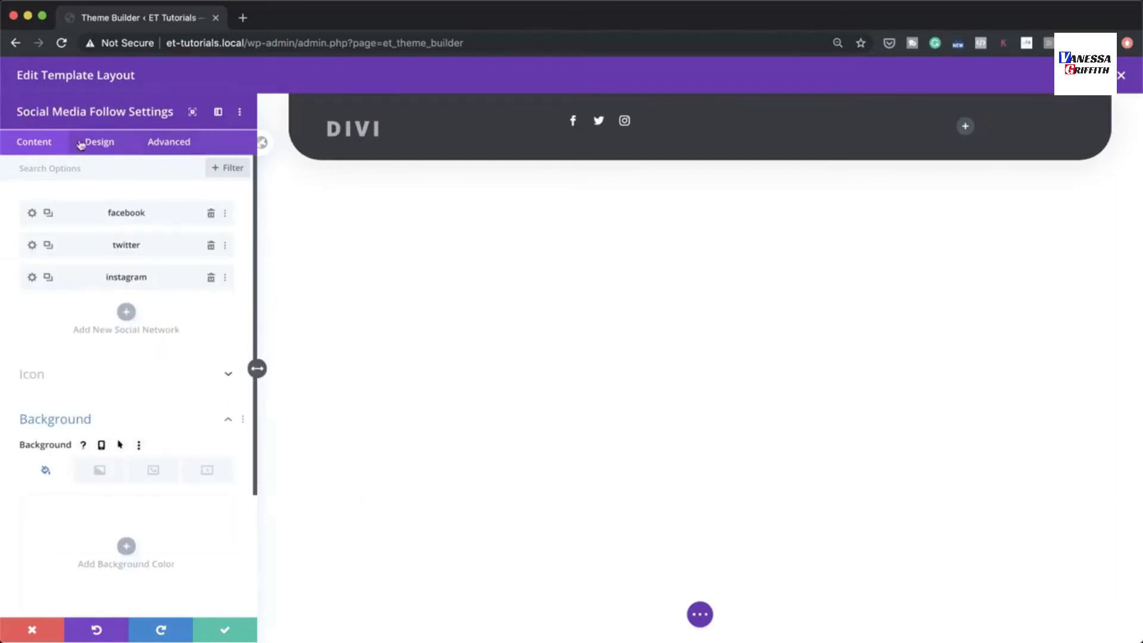
# Center the follow icons, set their colour to #ffffff, and save the module.
pyautogui.click(108, 146)
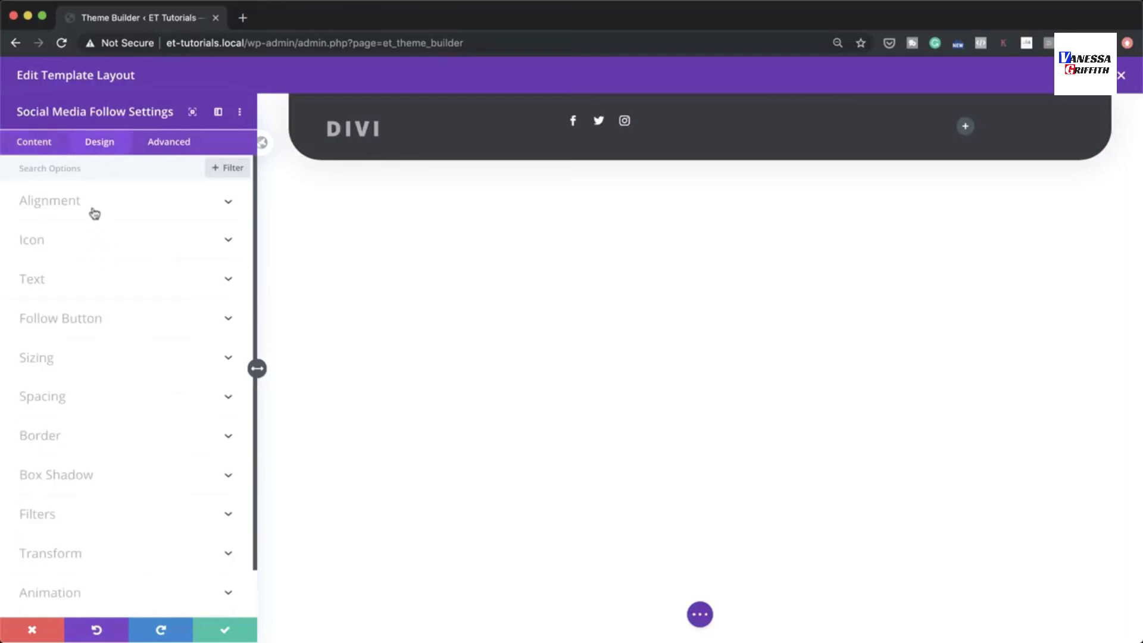
pyautogui.click(93, 212)
pyautogui.click(134, 252)
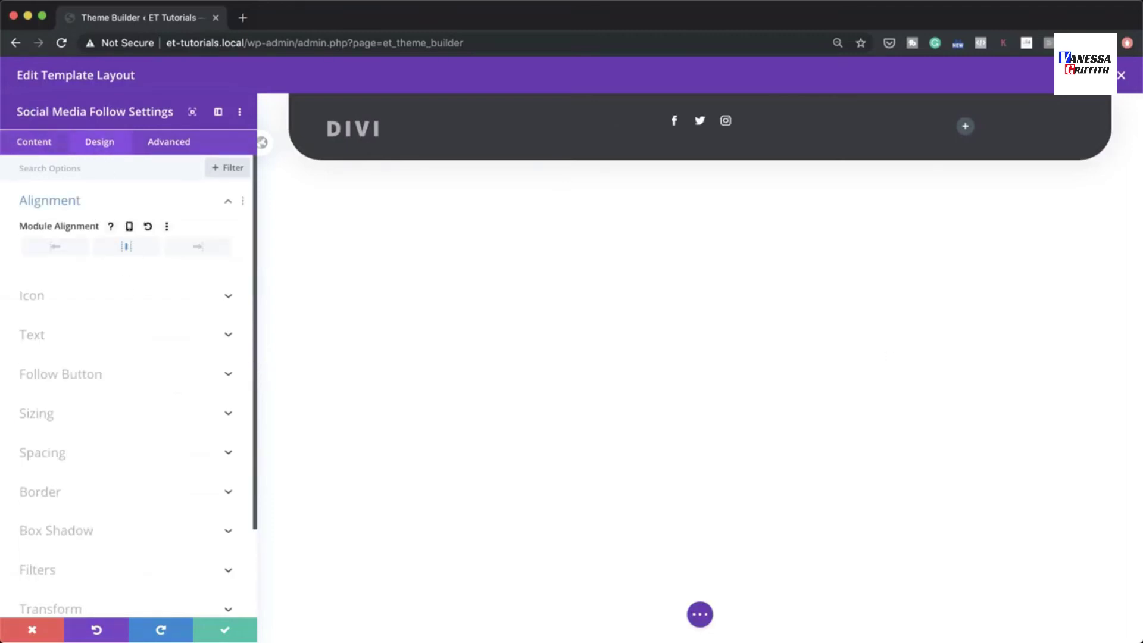
pyautogui.click(78, 301)
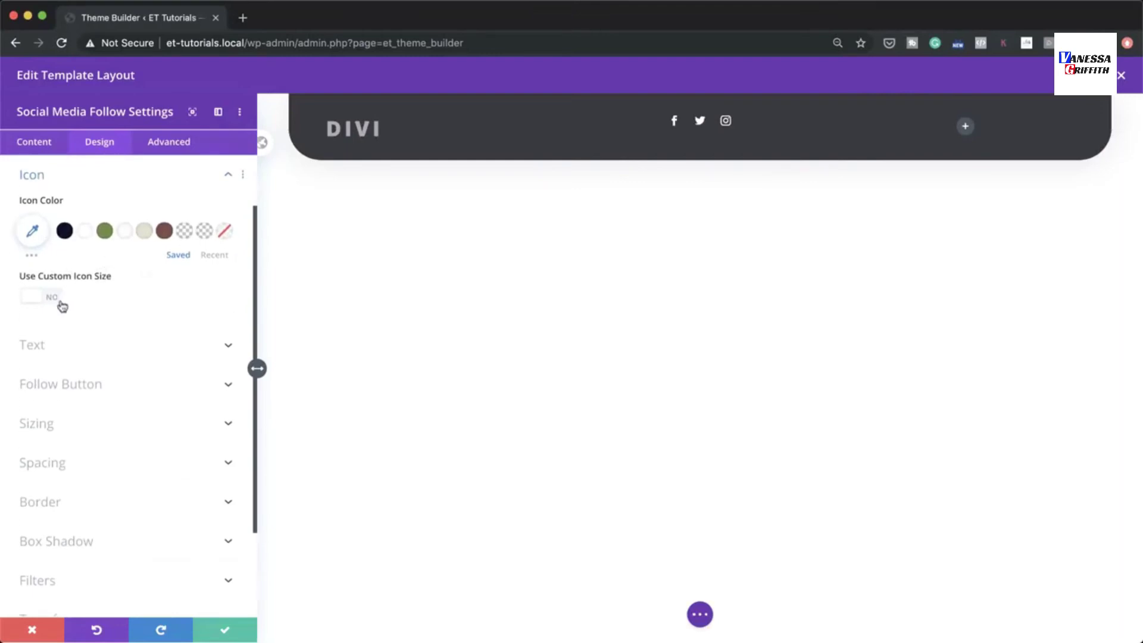
pyautogui.click(33, 230)
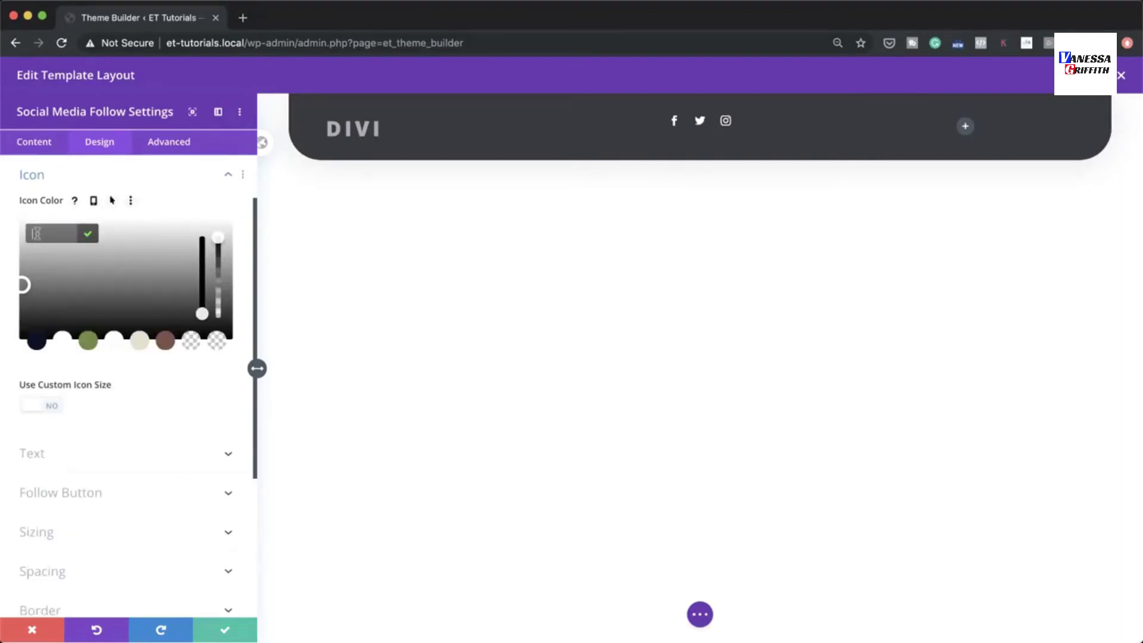
pyautogui.write('#ffffff')
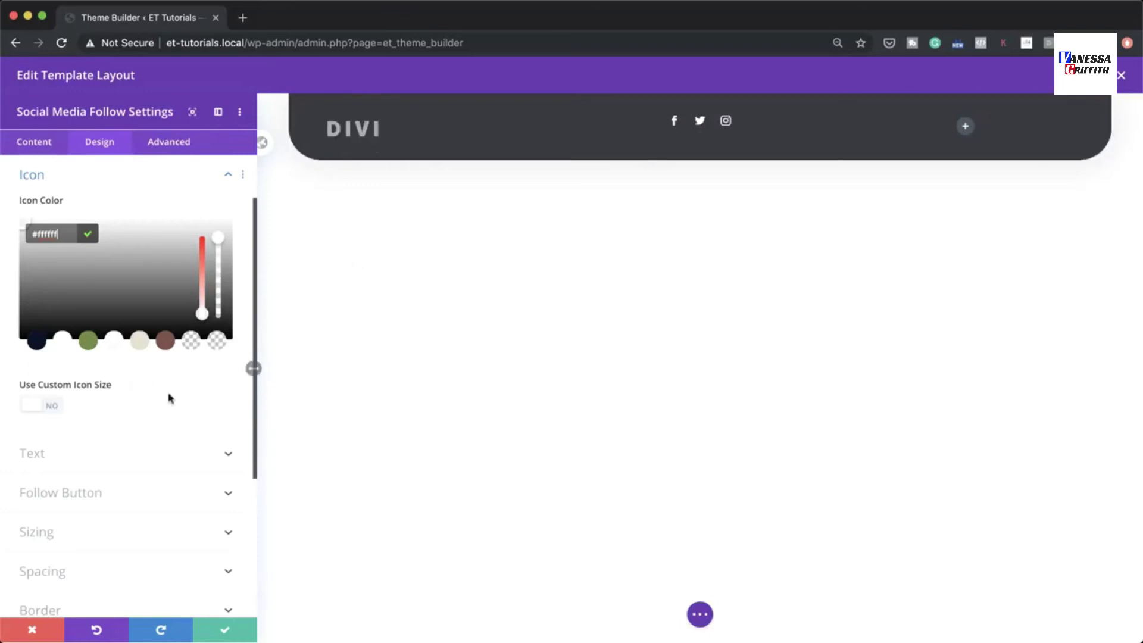
pyautogui.scroll(-5, 125, 457)
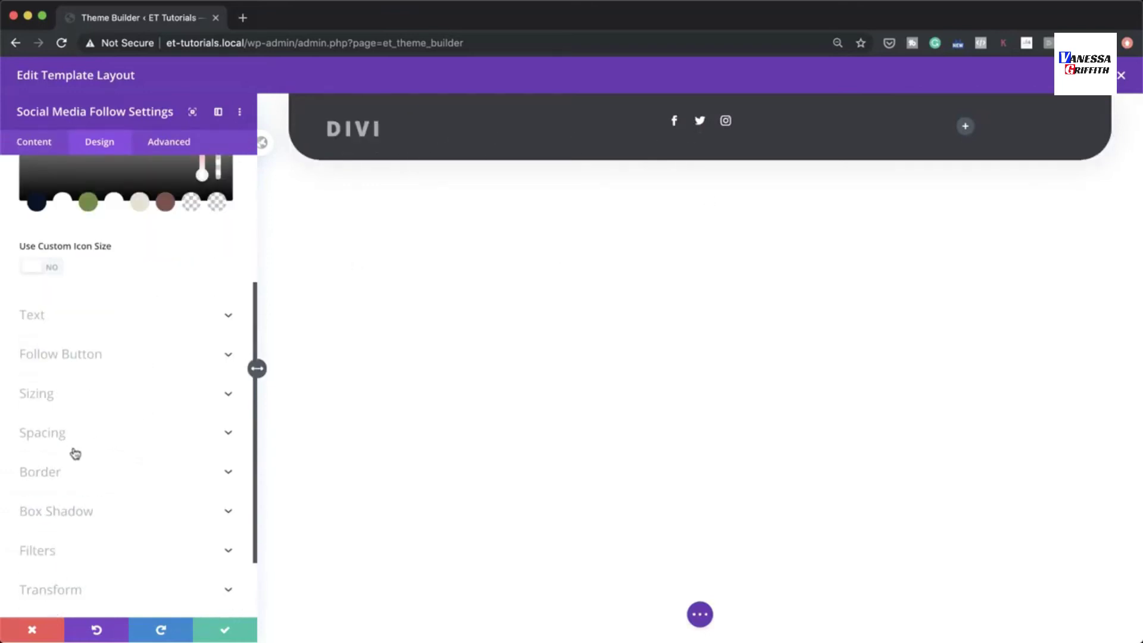
pyautogui.click(71, 443)
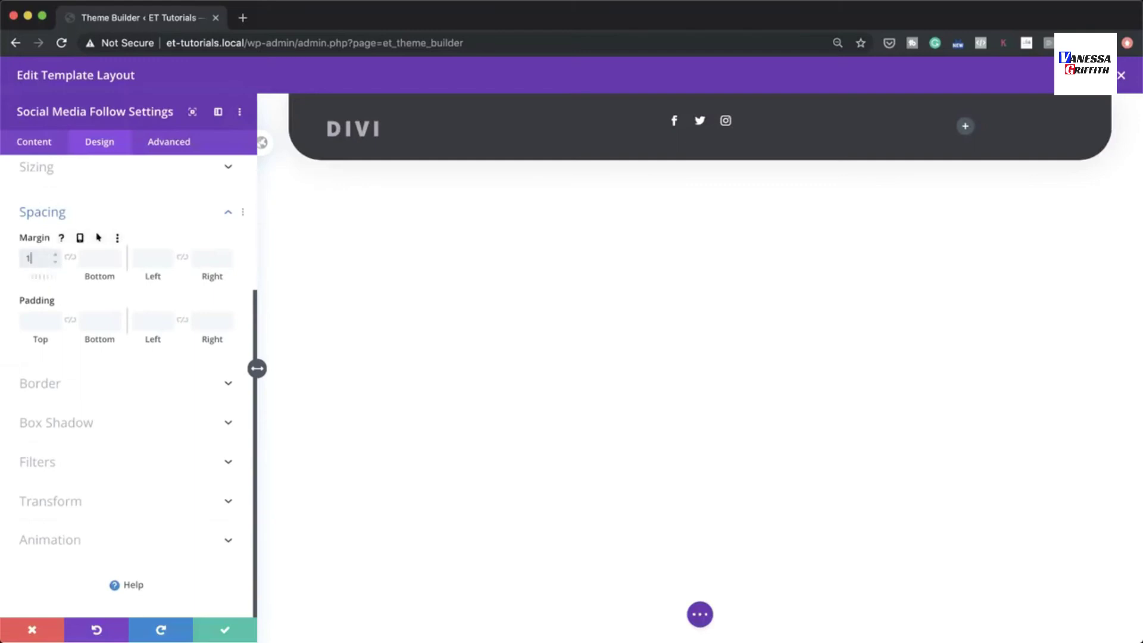
pyautogui.click(226, 630)
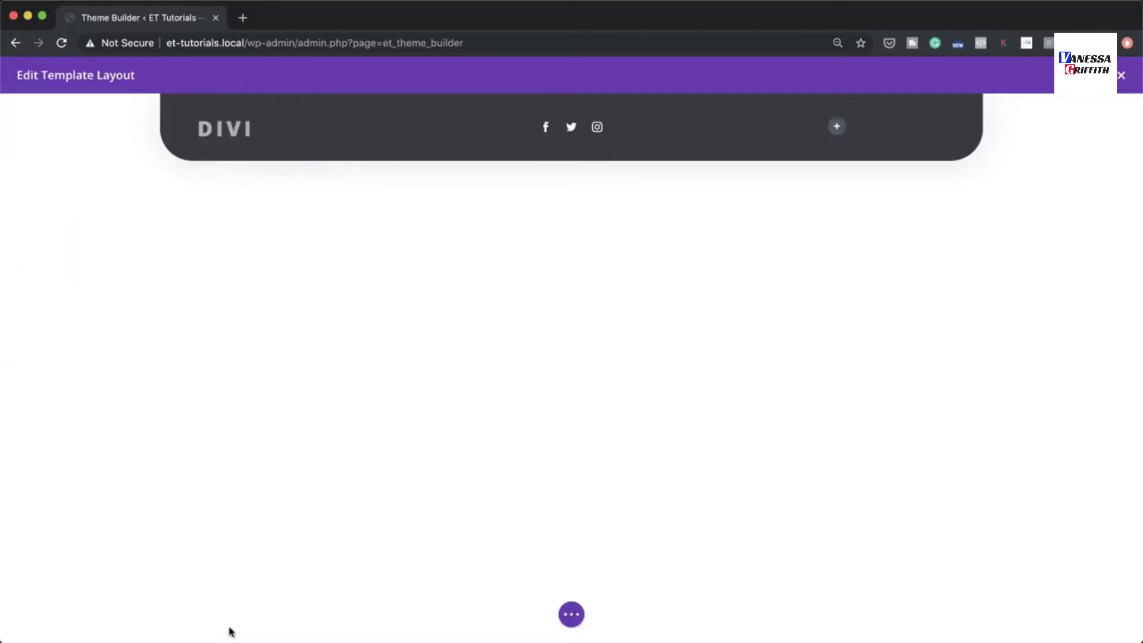
# Insert a Button module in the right column labelled 'Buy Tickets'.
pyautogui.click(838, 129)
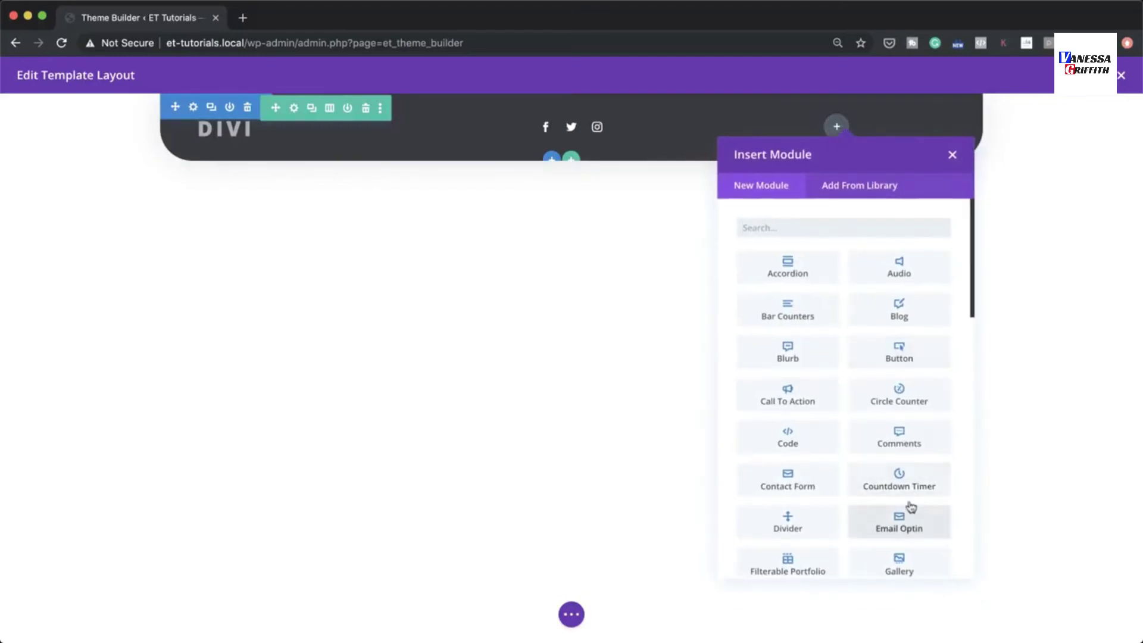
pyautogui.click(902, 352)
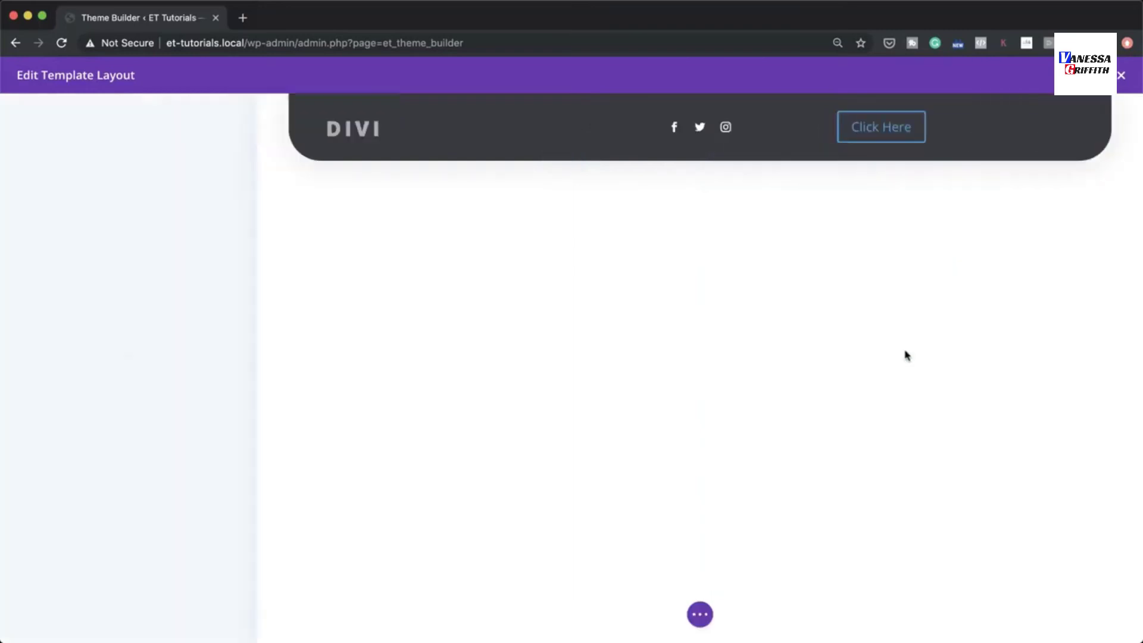
pyautogui.click(107, 244)
pyautogui.tripleClick(108, 241)
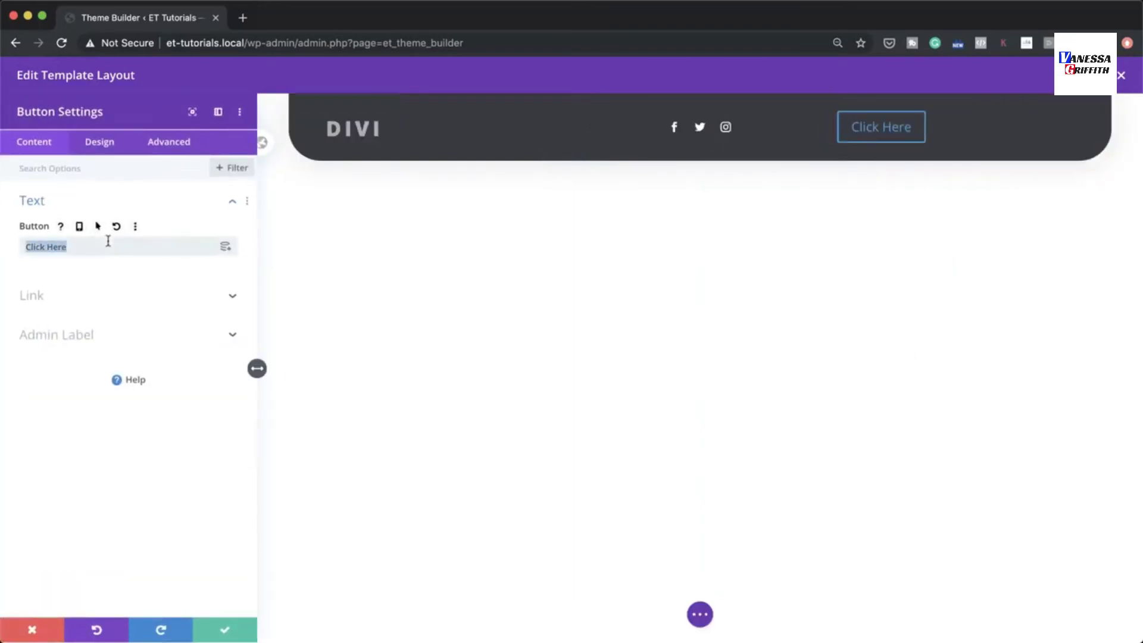
pyautogui.write('Buy')
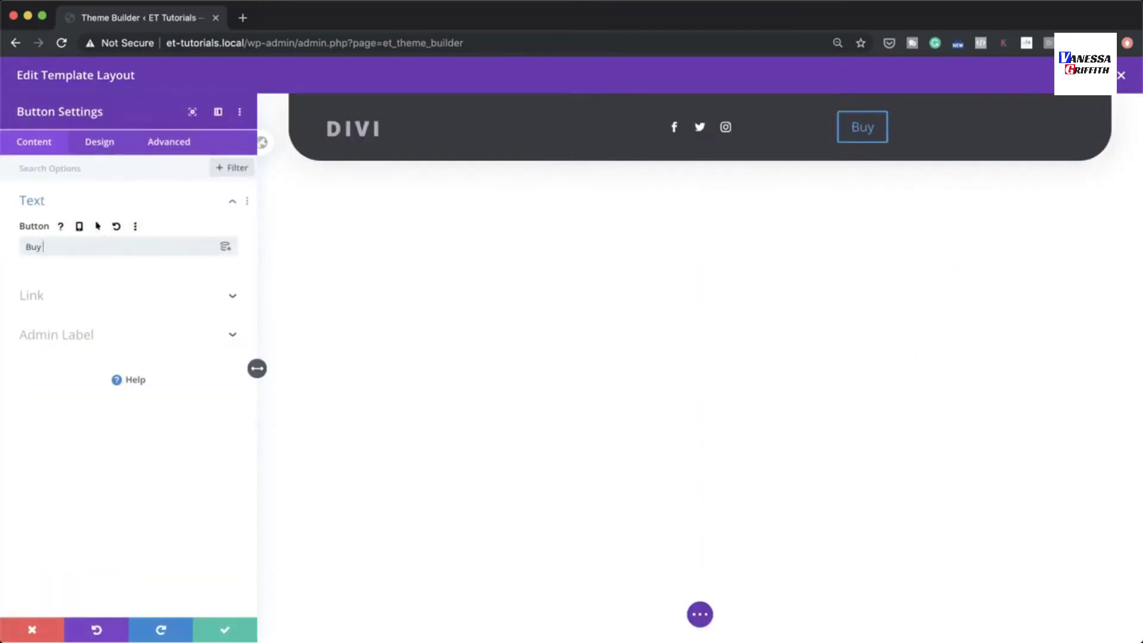
pyautogui.write(' Tickets')
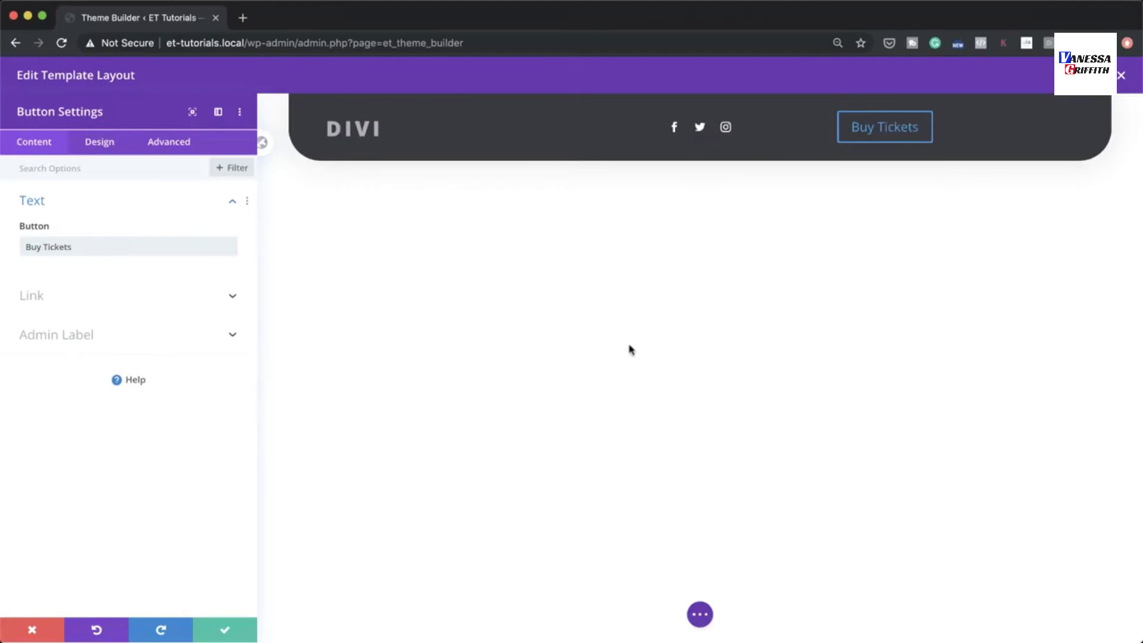
# Right-align the button, enable custom styles, and set its text size to 12px.
pyautogui.click(100, 143)
pyautogui.click(76, 202)
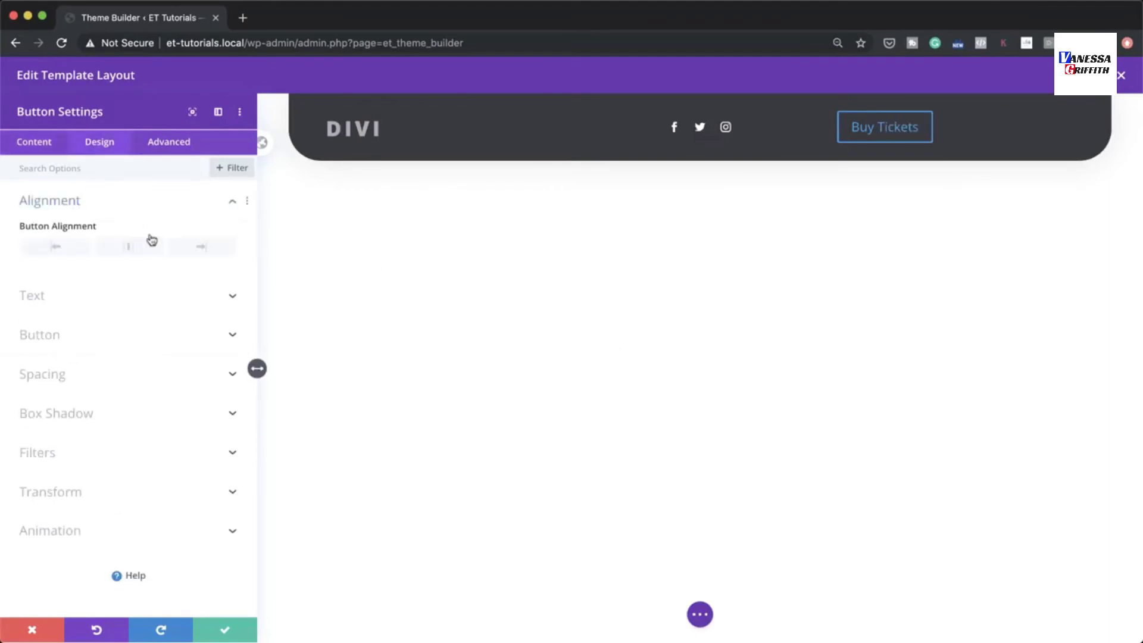
pyautogui.click(198, 247)
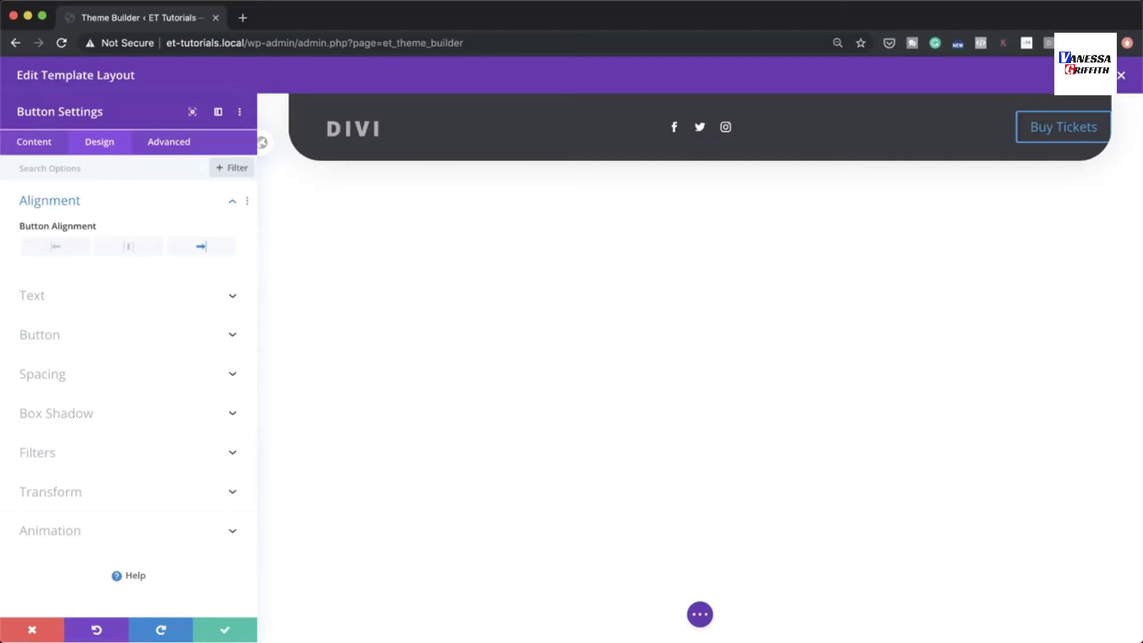
pyautogui.click(168, 339)
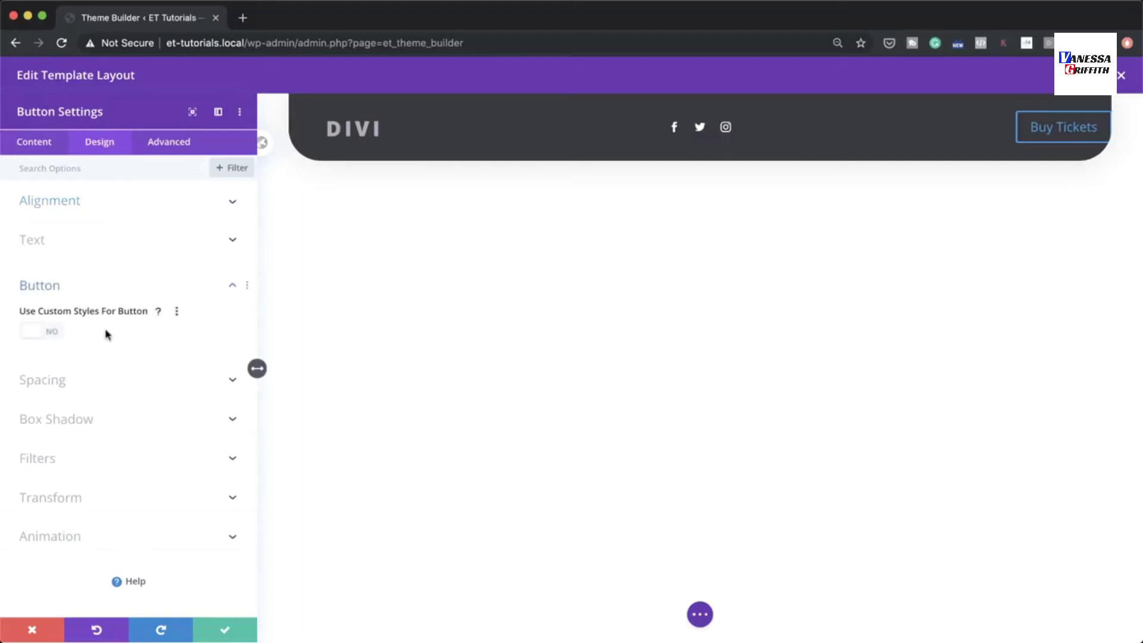
pyautogui.click(58, 332)
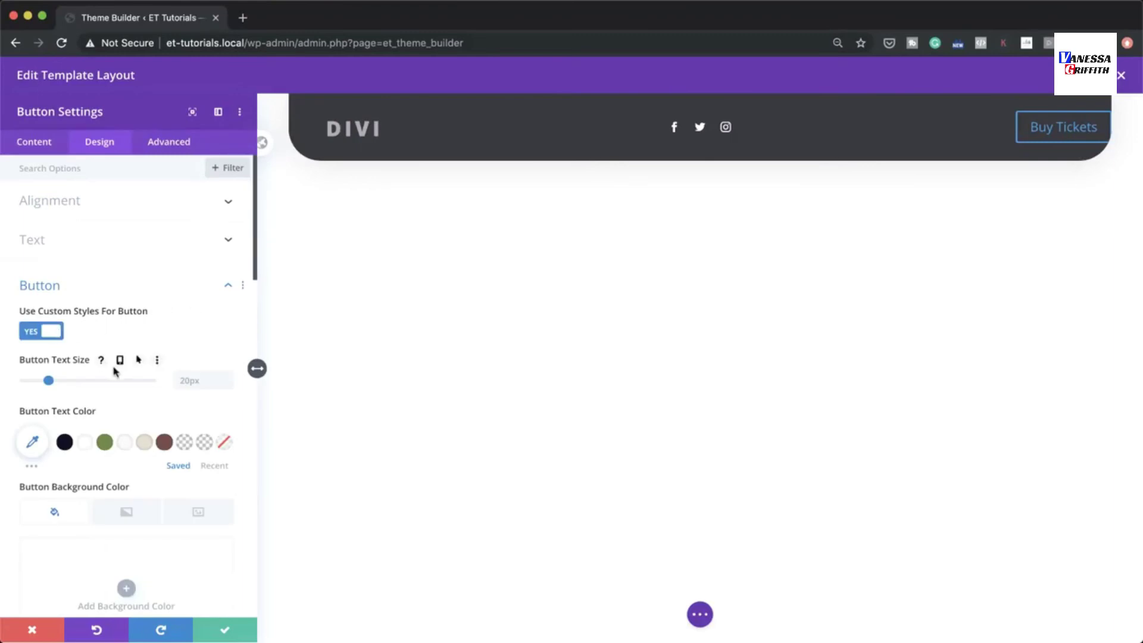
pyautogui.click(194, 379)
pyautogui.write('1')
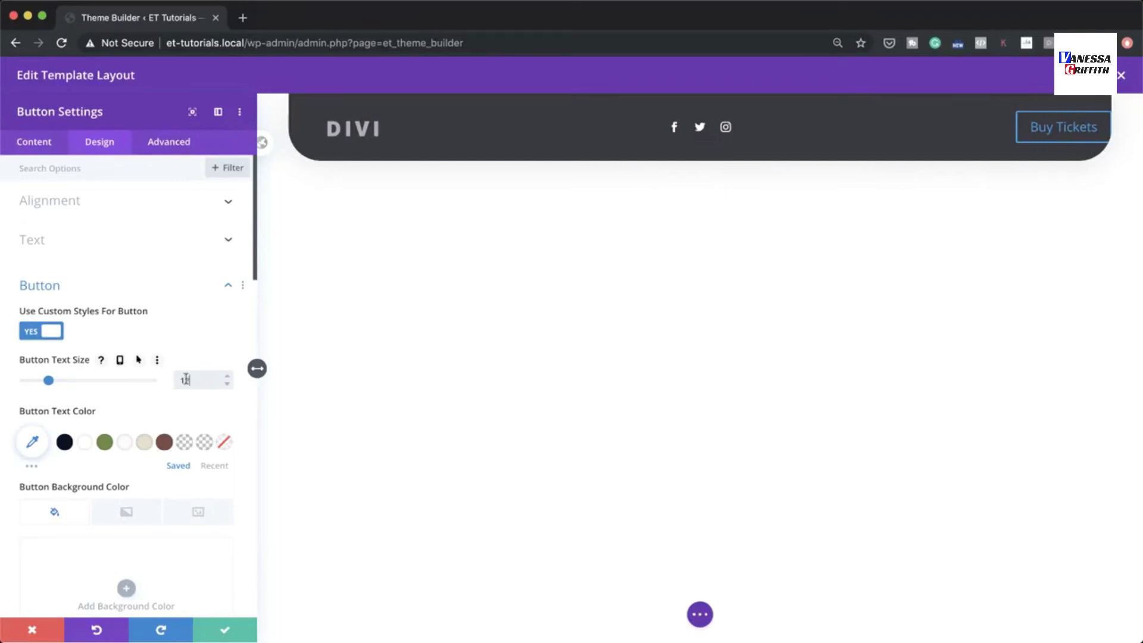
pyautogui.write('2')
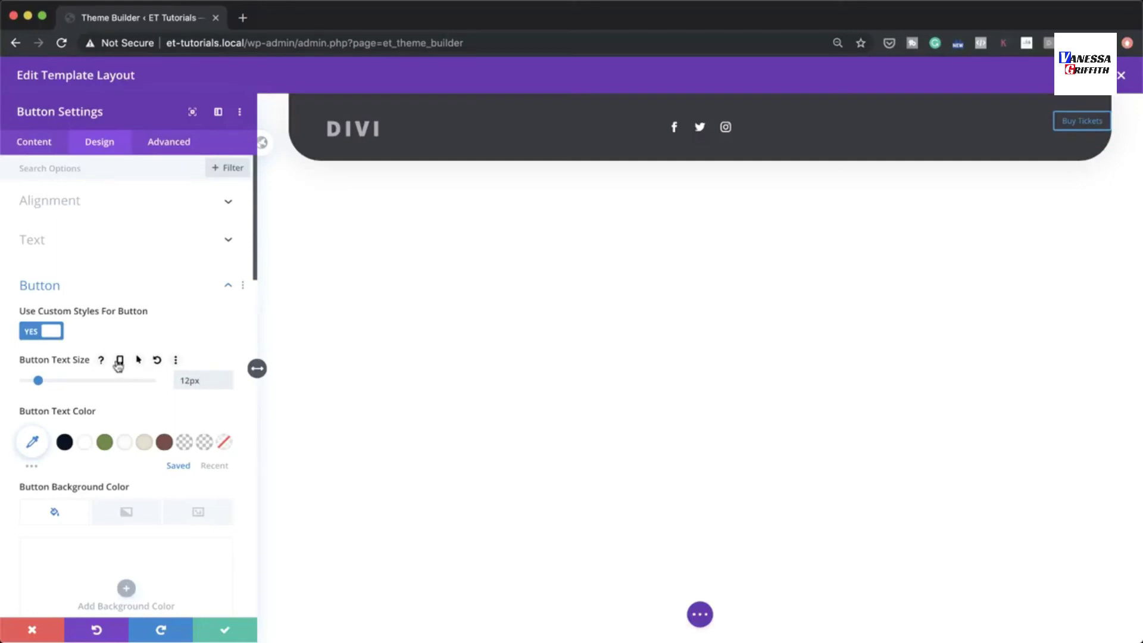
# Check the tablet and phone text sizes and make the button text white.
pyautogui.click(120, 361)
pyautogui.click(131, 384)
pyautogui.click(189, 422)
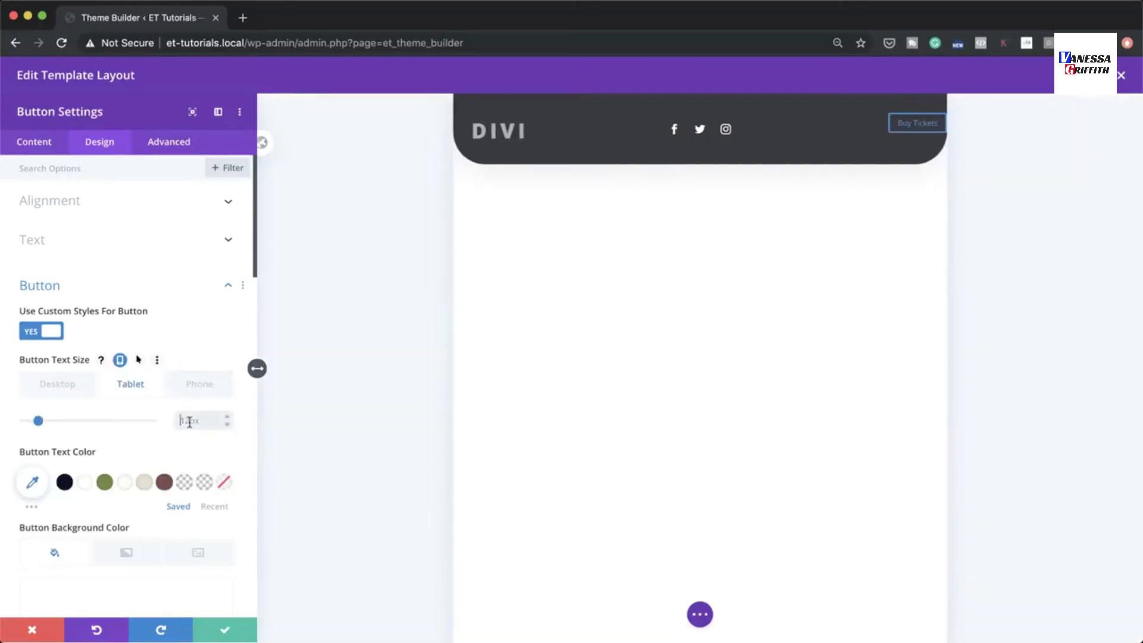
pyautogui.click(200, 386)
pyautogui.click(193, 424)
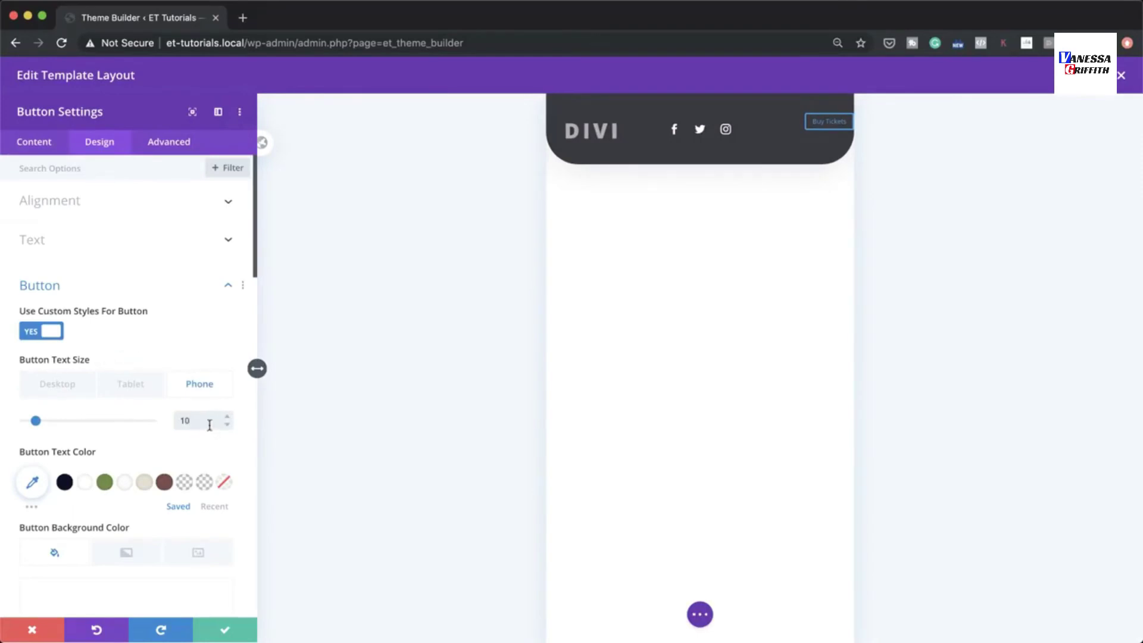
pyautogui.click(64, 387)
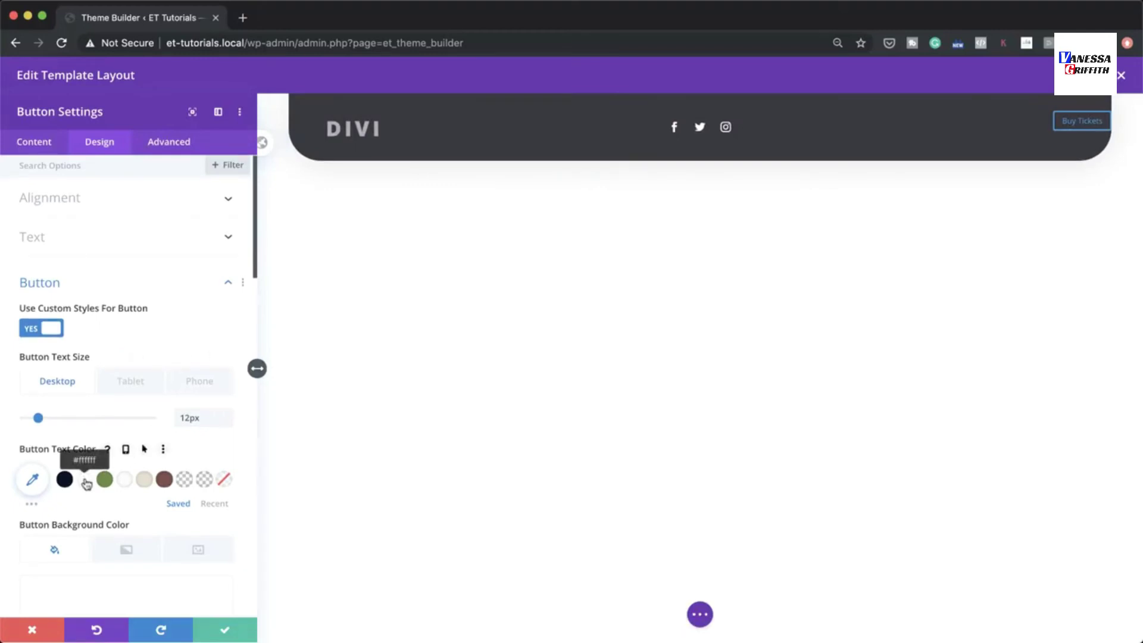
pyautogui.click(86, 481)
# Give the button a #ffae25 background and a 0 border width.
pyautogui.scroll(-4, 141, 446)
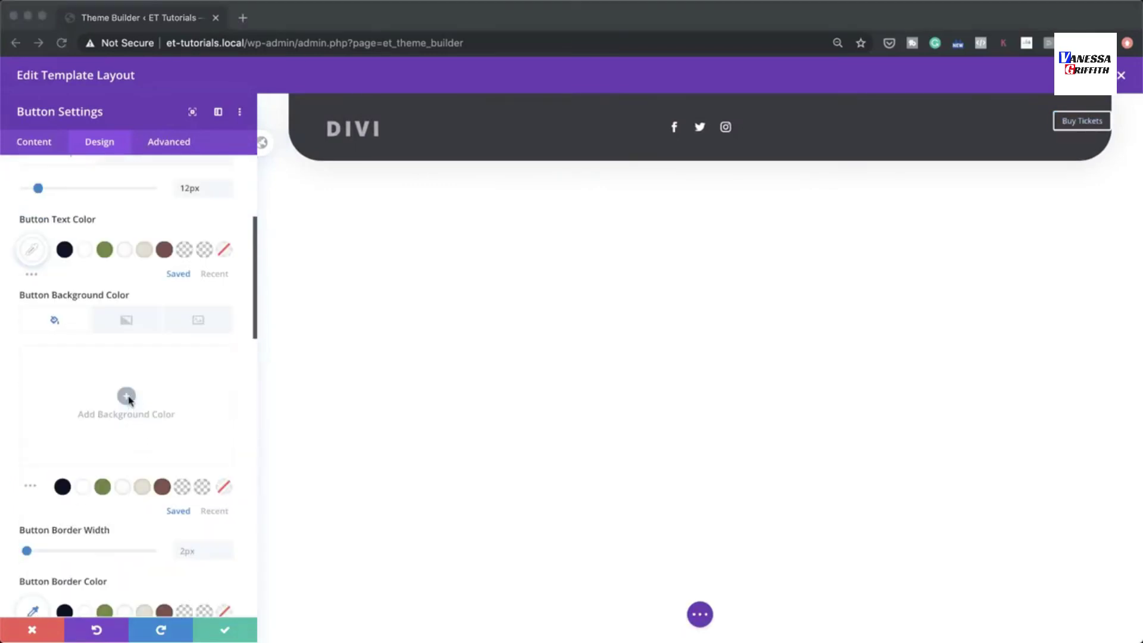
pyautogui.click(127, 397)
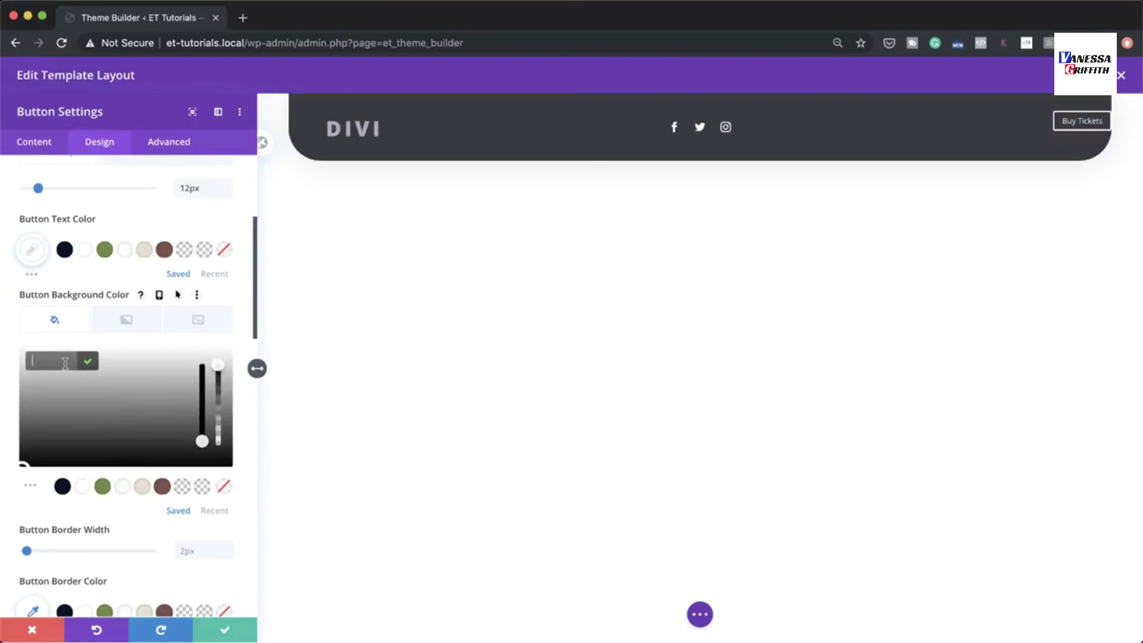
pyautogui.write('#ffae25')
pyautogui.scroll(-2, 65, 363)
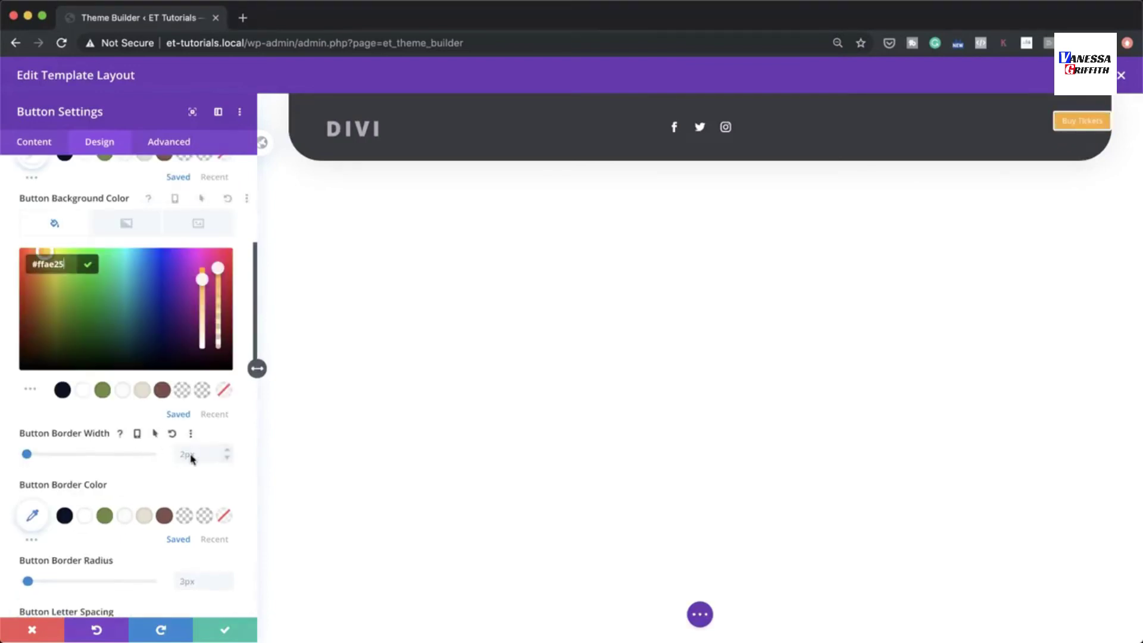
pyautogui.moveTo(26, 455); pyautogui.dragTo(7, 459)
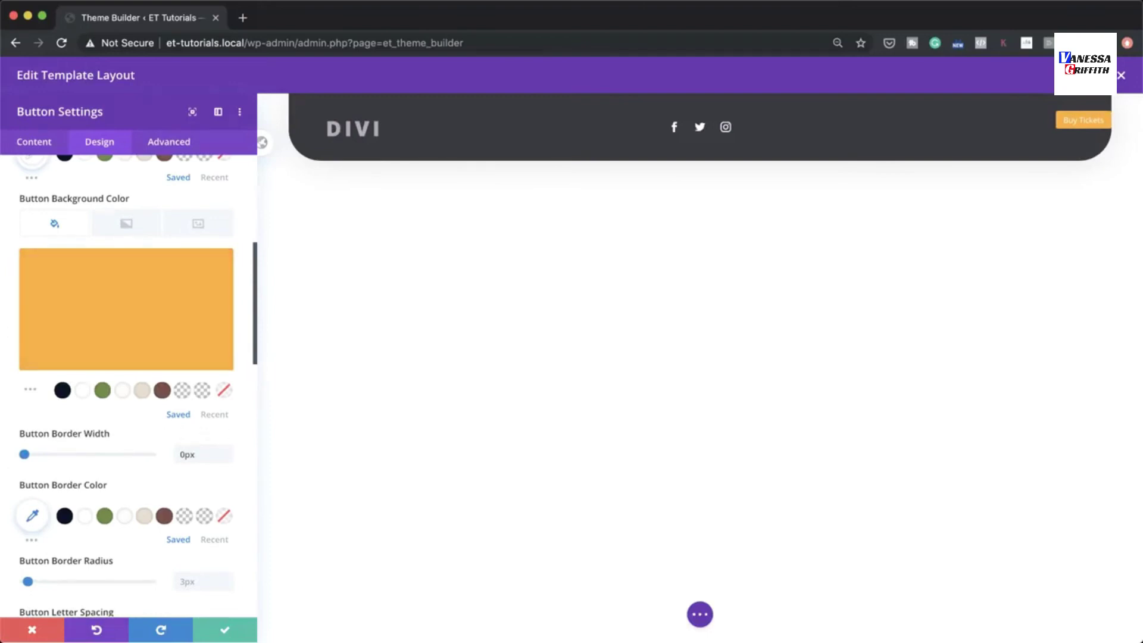
pyautogui.scroll(-6, 203, 543)
pyautogui.scroll(-8, 199, 549)
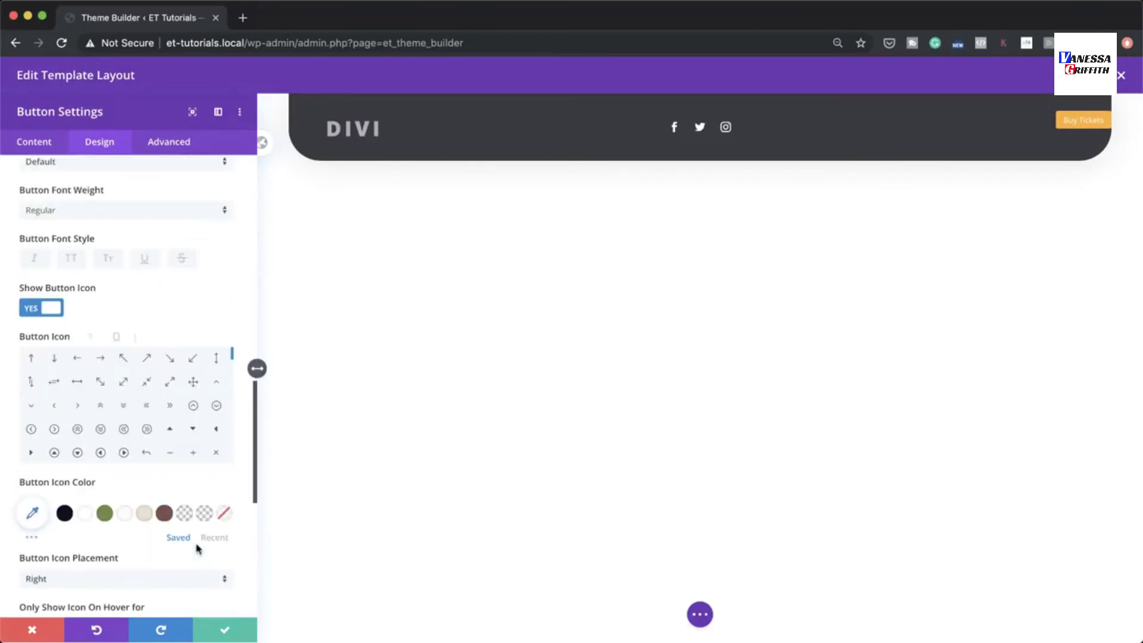
pyautogui.scroll(10, 198, 546)
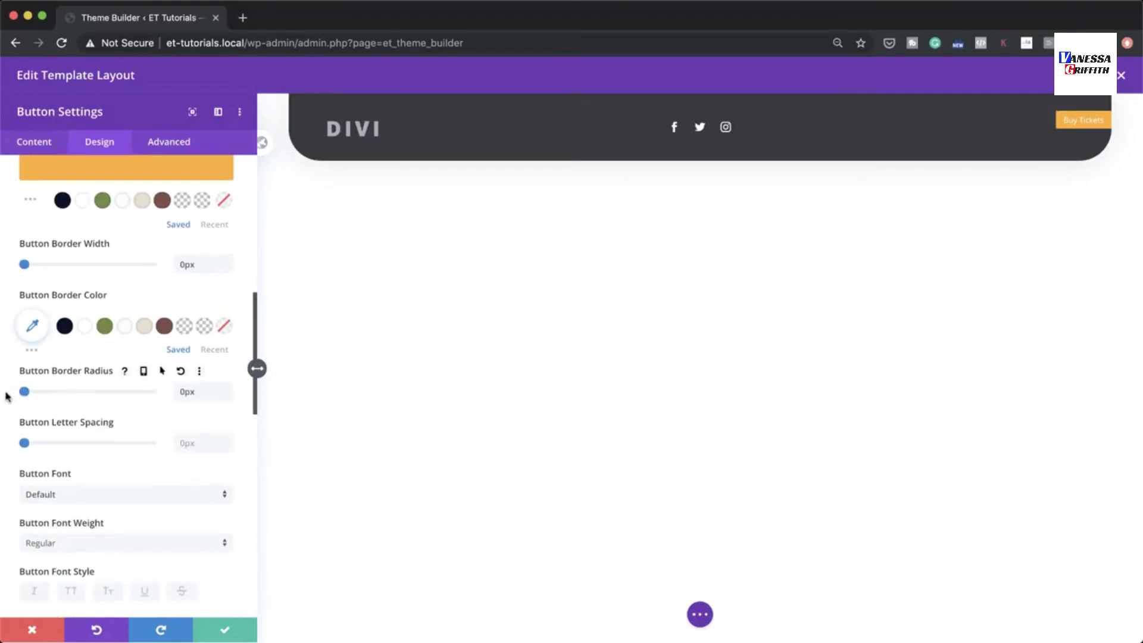
# Set the button font to bold Open Sans.
pyautogui.click(120, 502)
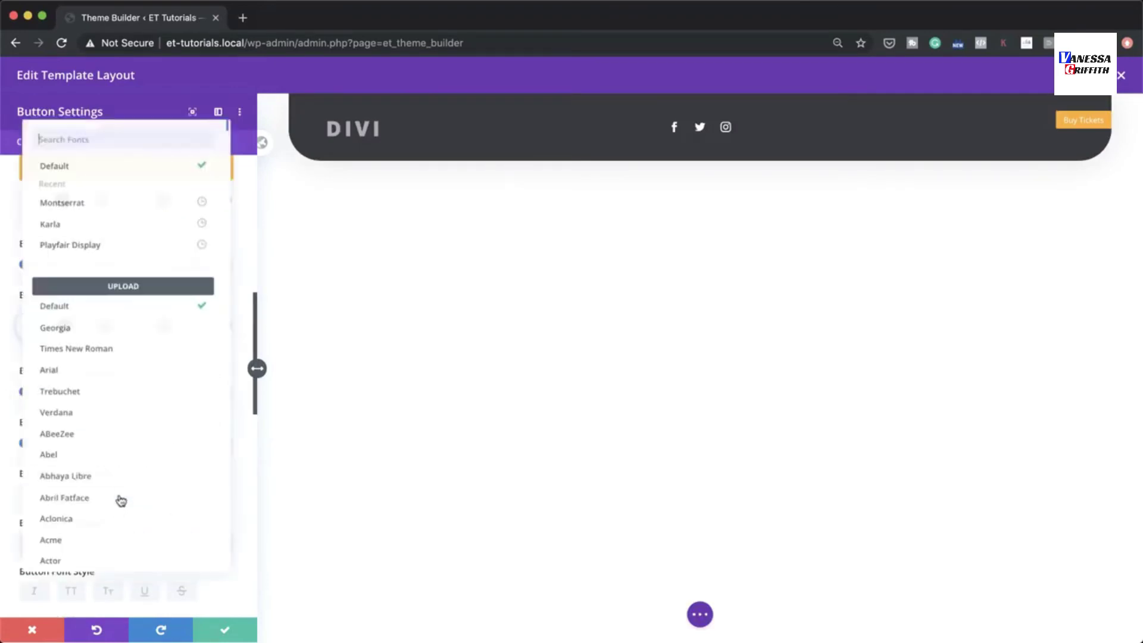
pyautogui.click(146, 134)
pyautogui.write('open')
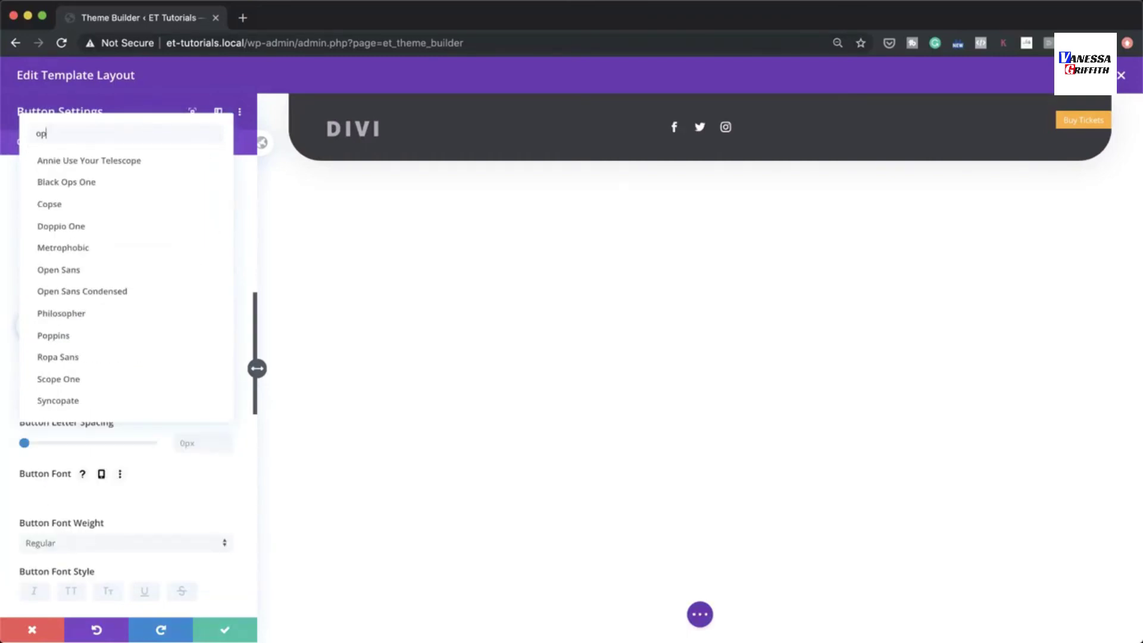
pyautogui.click(146, 160)
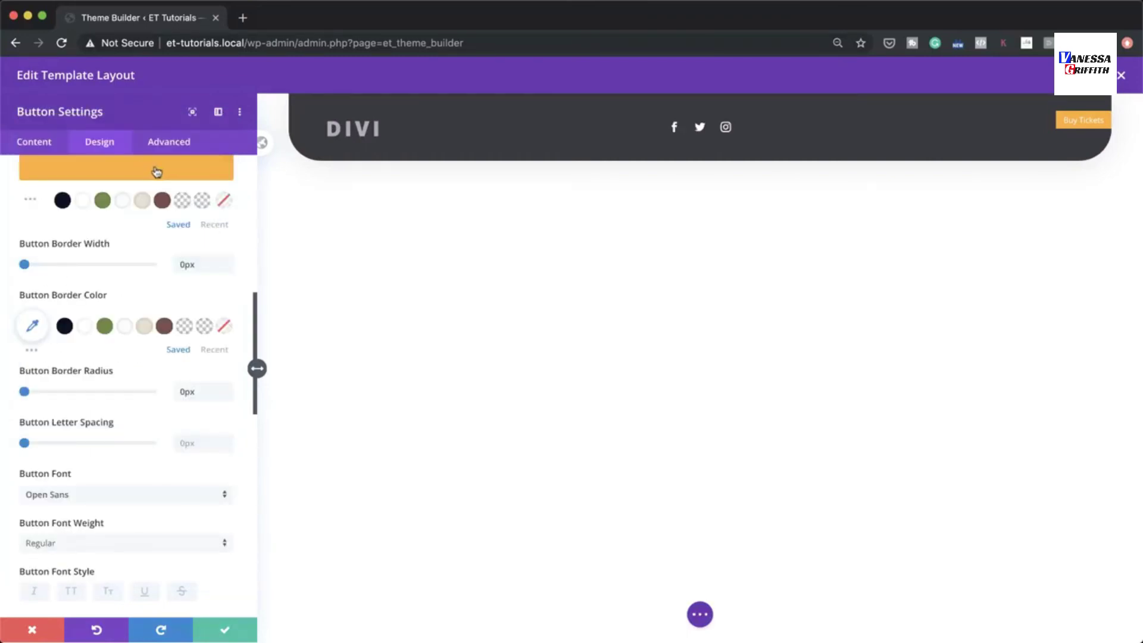
pyautogui.click(83, 543)
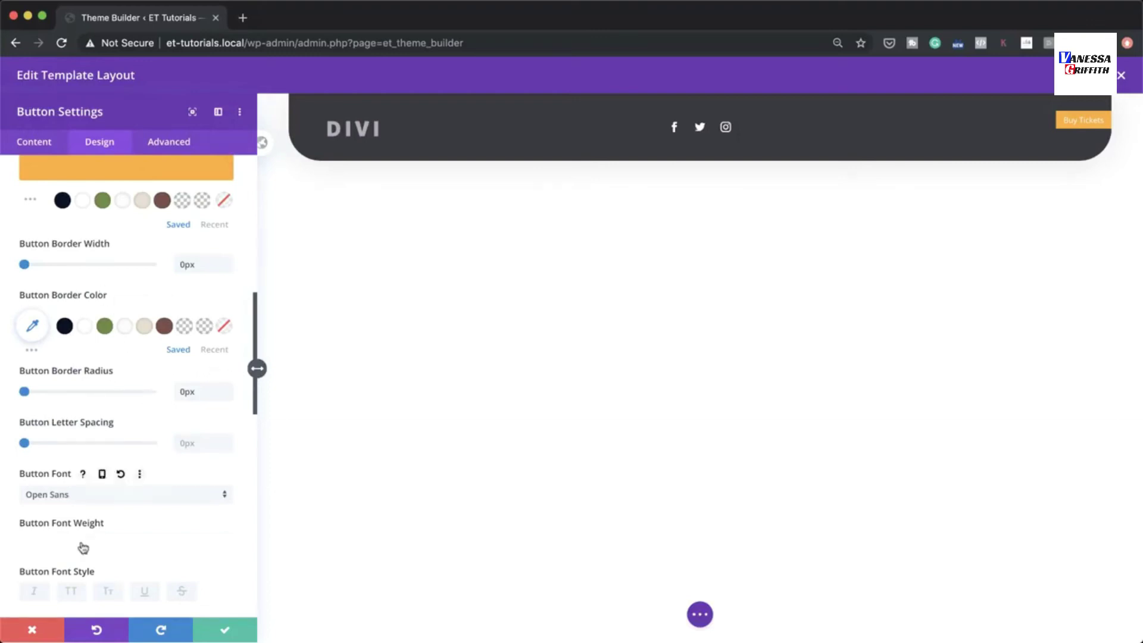
pyautogui.click(90, 544)
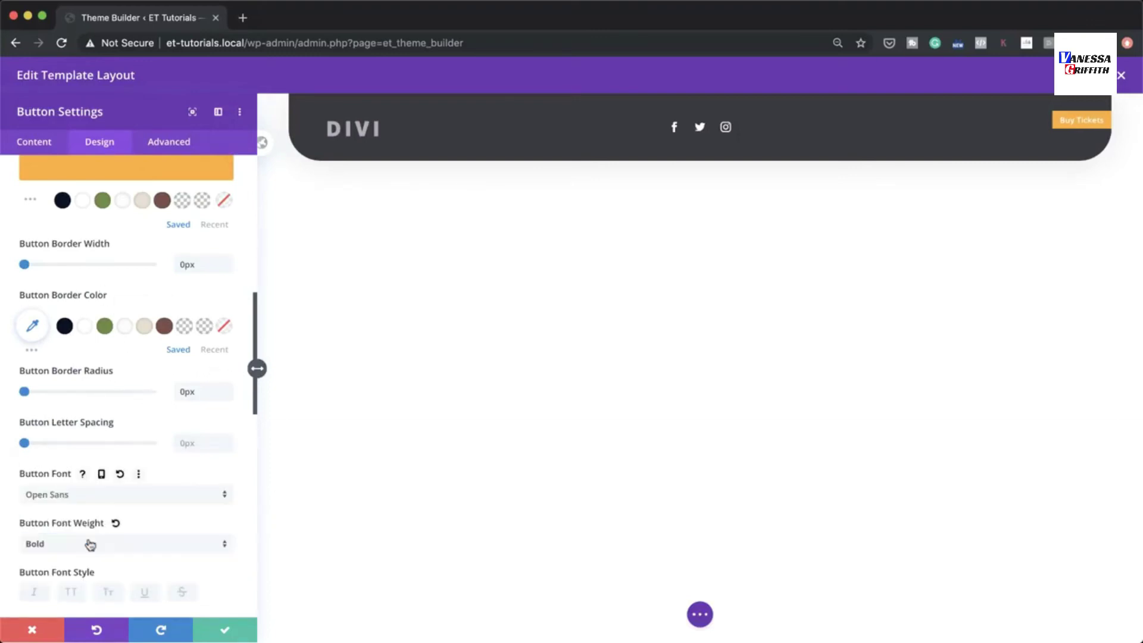
# Make the button text uppercase with 5px letter spacing.
pyautogui.scroll(-1, 90, 543)
pyautogui.click(71, 578)
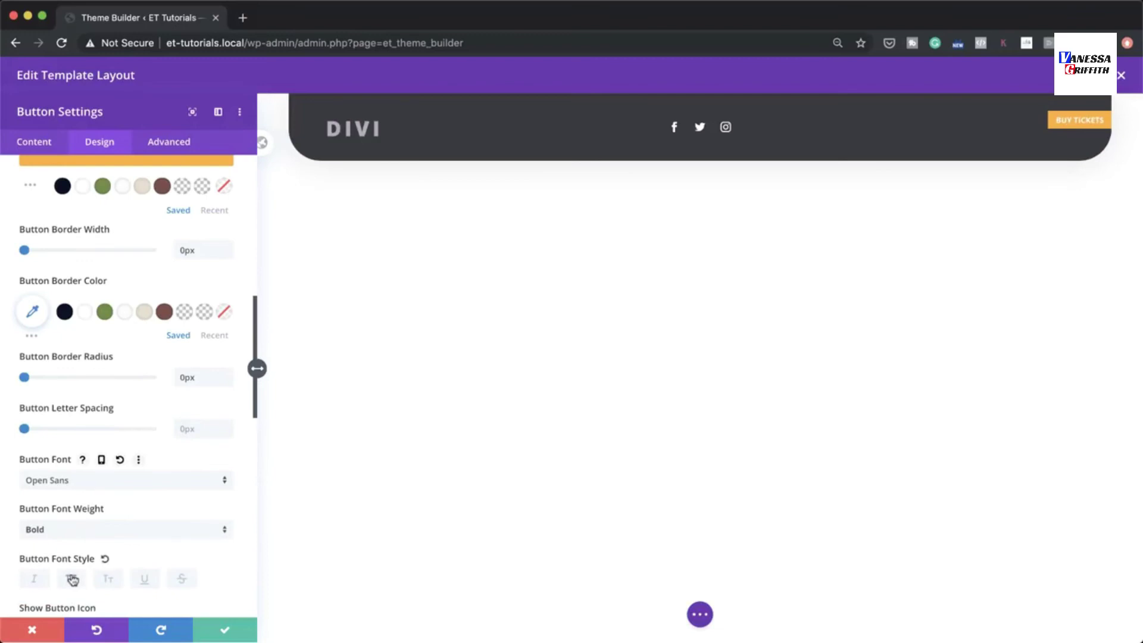
pyautogui.scroll(-3, 122, 563)
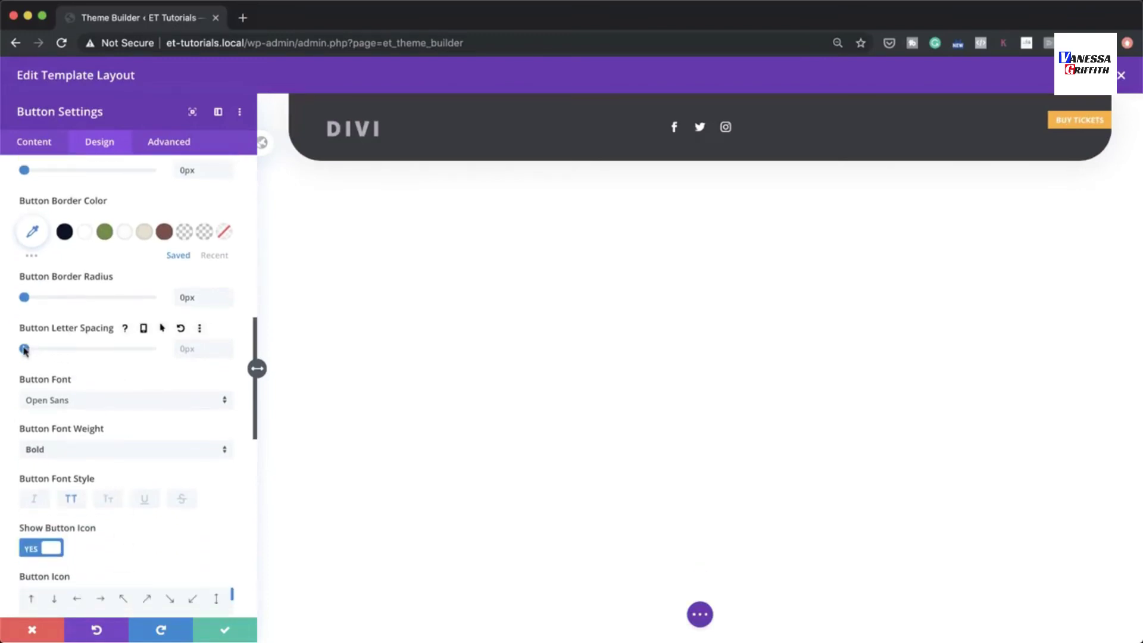
pyautogui.moveTo(25, 350); pyautogui.dragTo(32, 354)
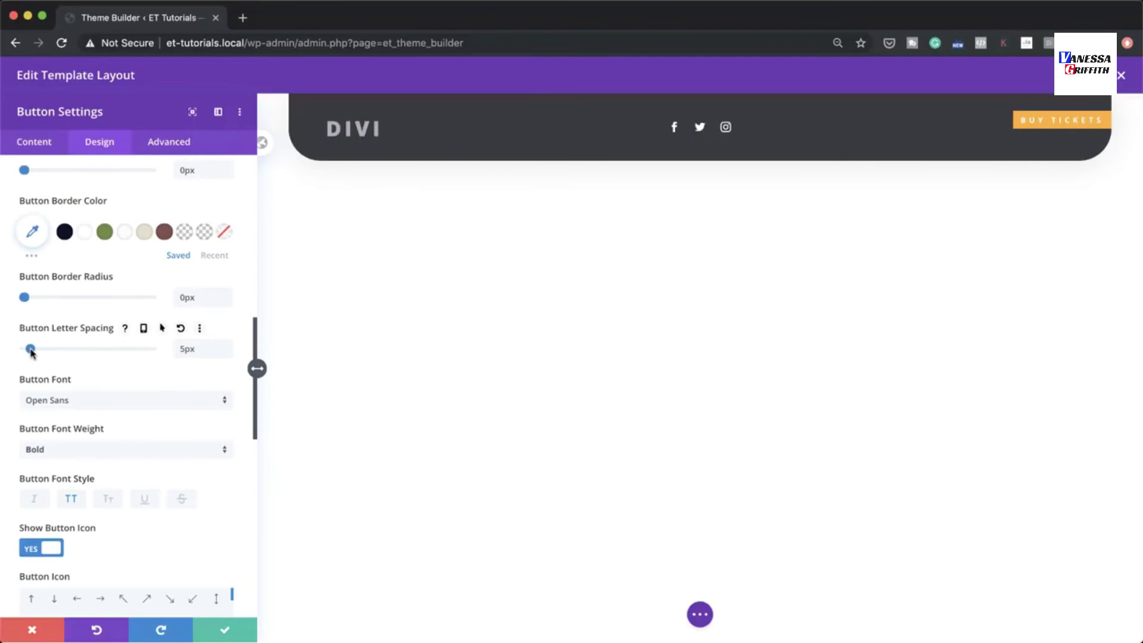
pyautogui.scroll(-1, 188, 548)
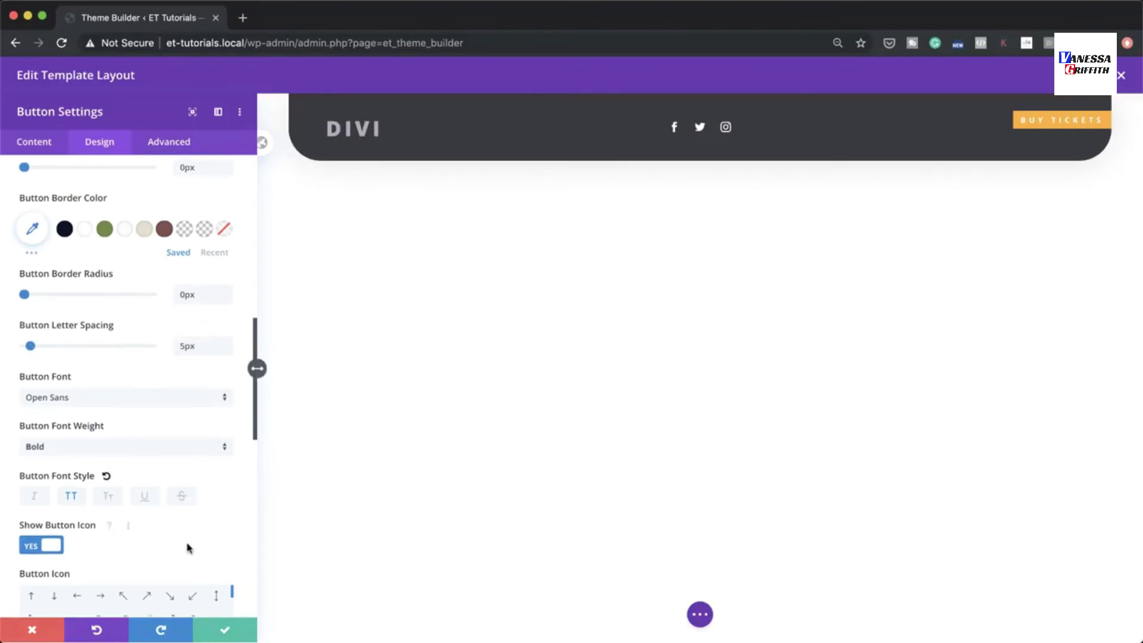
pyautogui.scroll(-8, 189, 548)
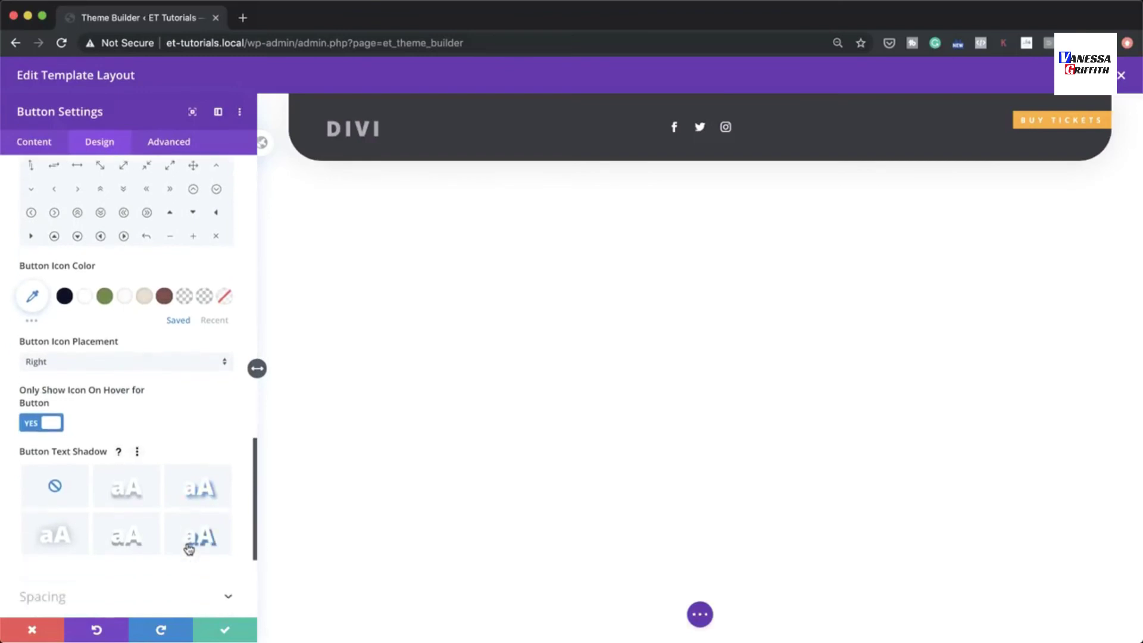
pyautogui.scroll(-3, 149, 535)
pyautogui.click(46, 502)
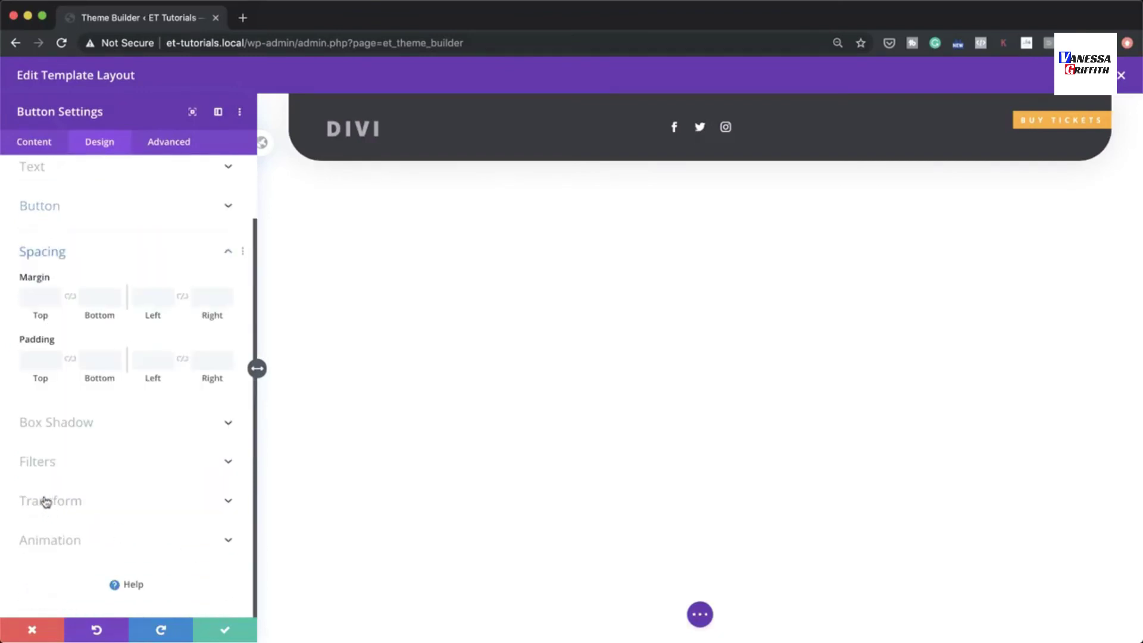
# Set button padding to 20px top/bottom and 50px left/right, checking the tablet values.
pyautogui.click(70, 361)
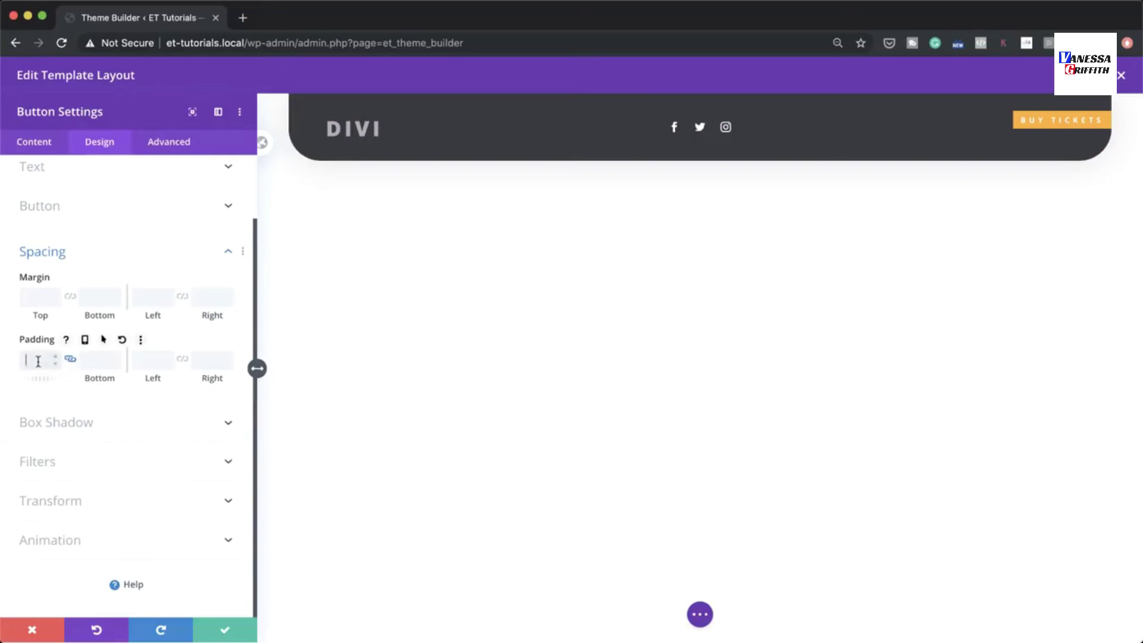
pyautogui.click(38, 361)
pyautogui.write('20px')
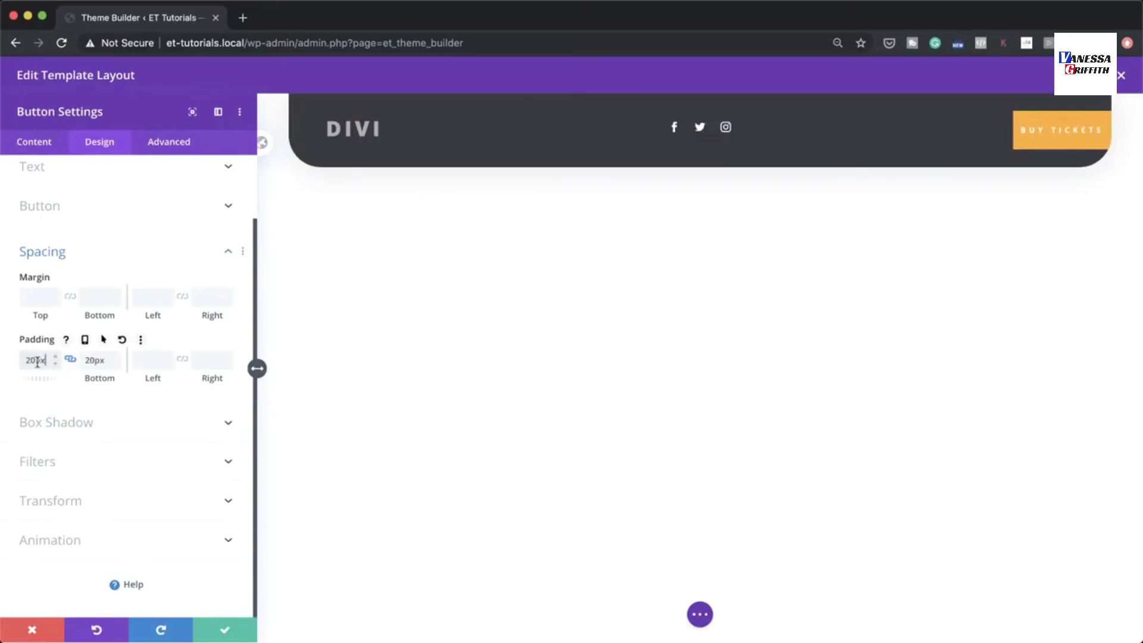
pyautogui.click(165, 362)
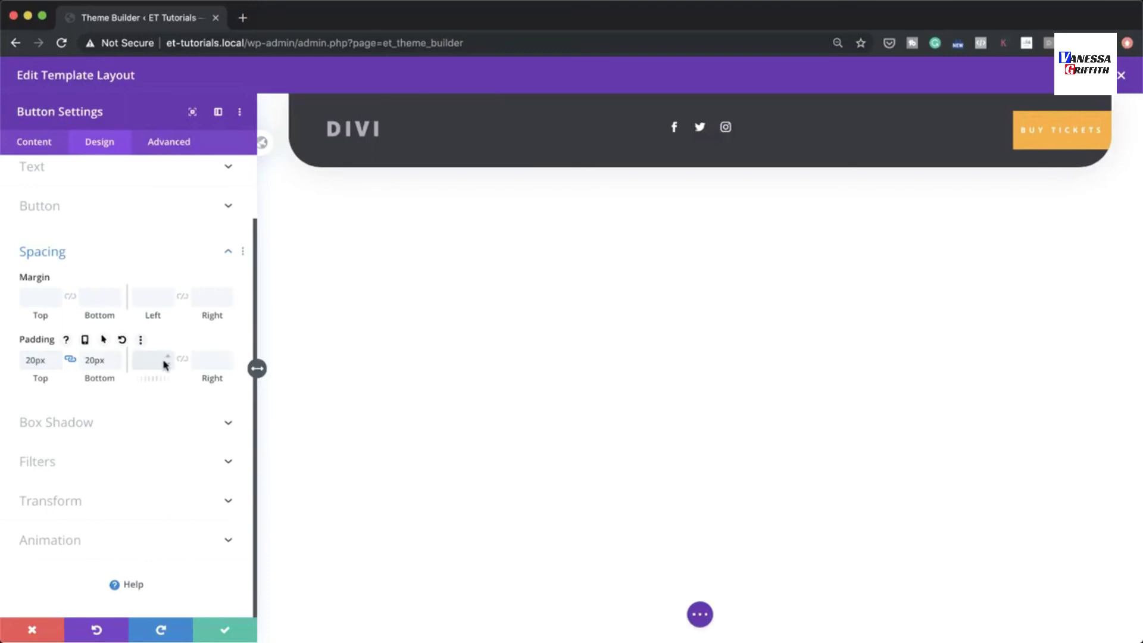
pyautogui.write('50px')
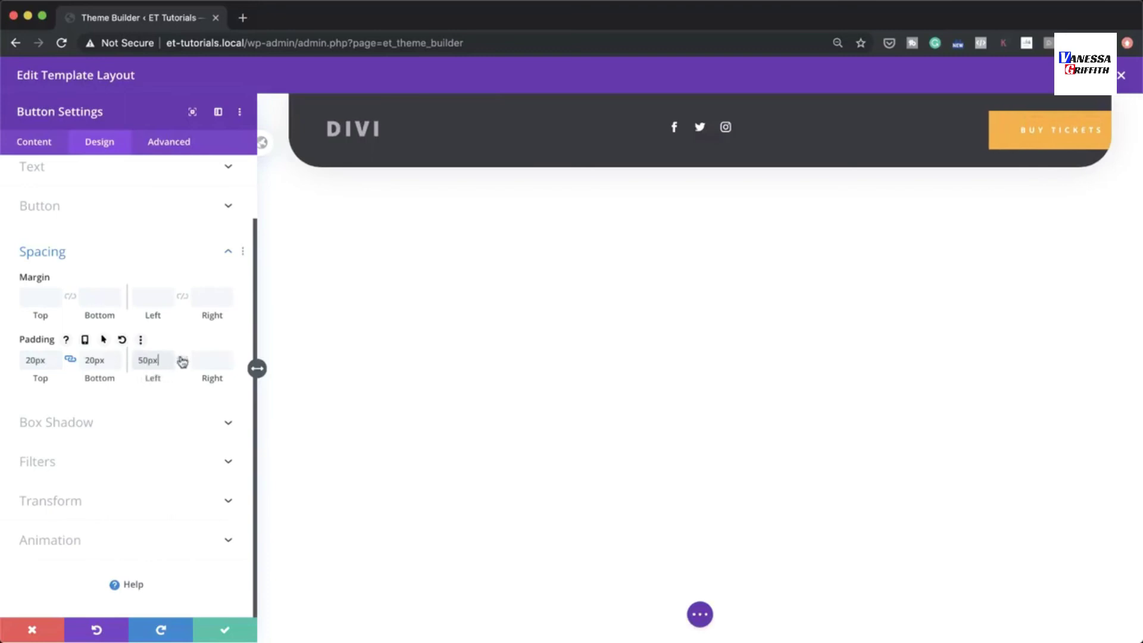
pyautogui.click(182, 360)
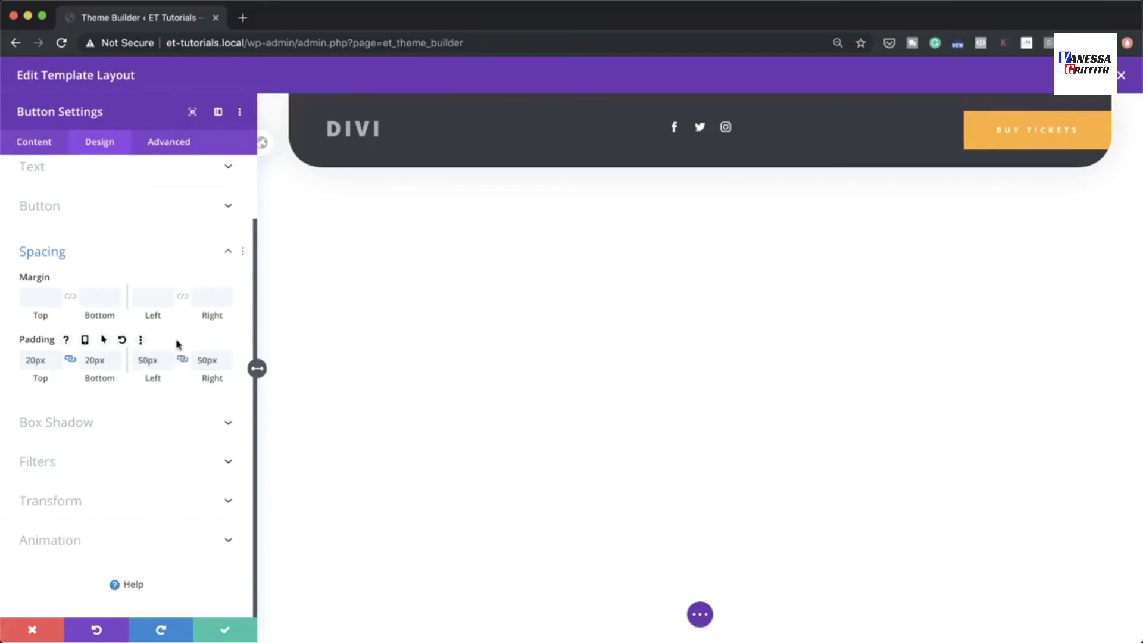
pyautogui.click(85, 339)
pyautogui.click(131, 364)
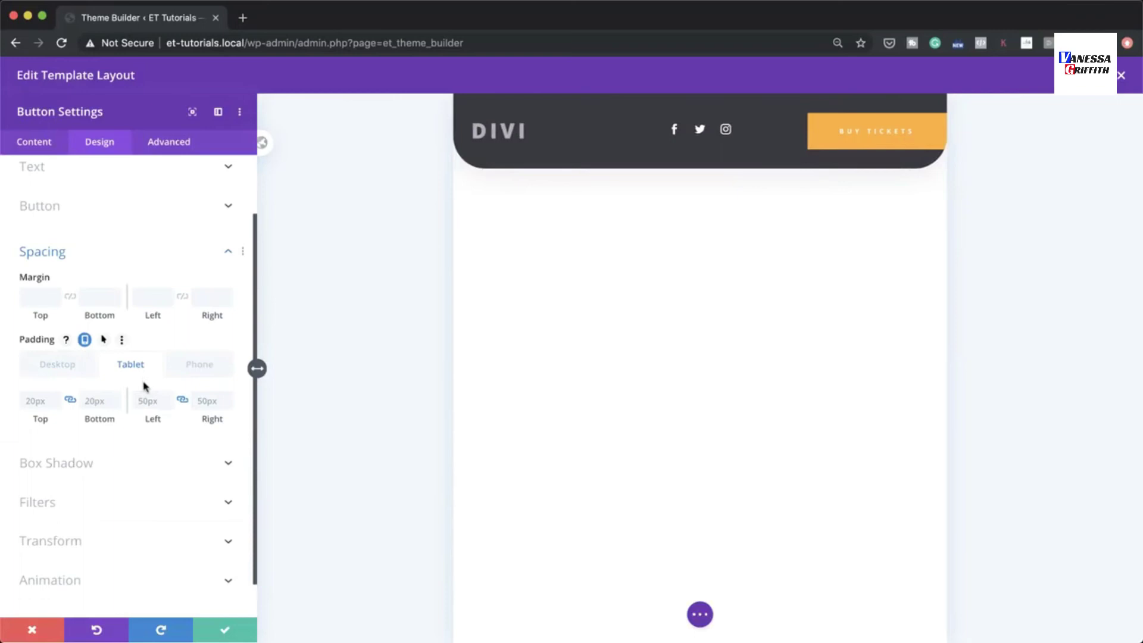
pyautogui.click(146, 401)
# Save the button and add an empty single-column row below the header row.
pyautogui.click(231, 633)
pyautogui.moveTo(571, 161)
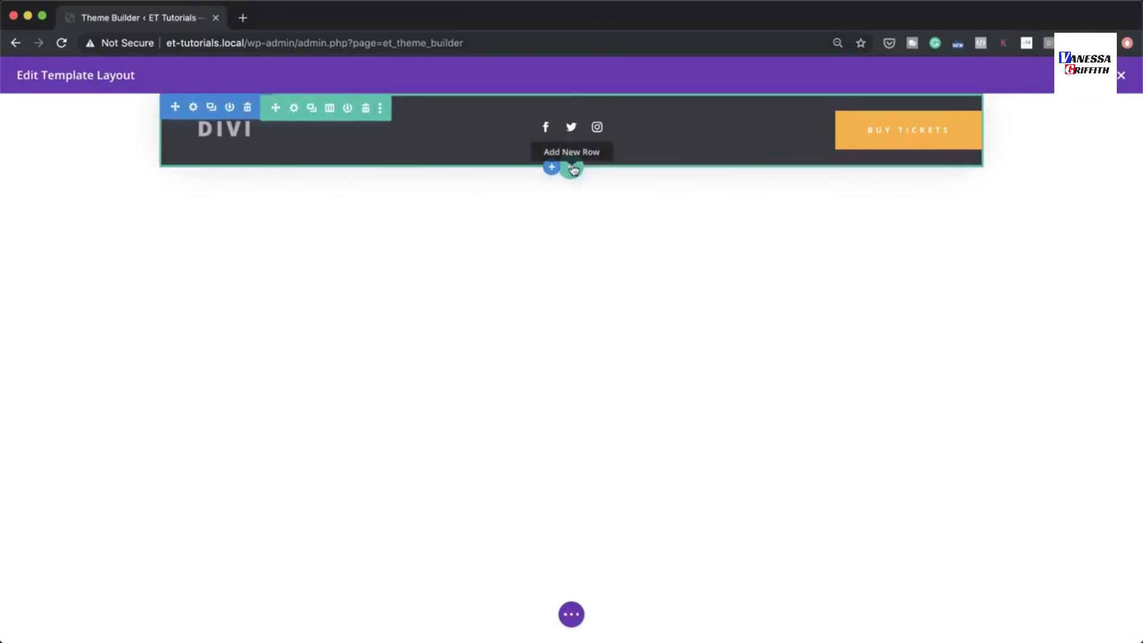
pyautogui.click(574, 170)
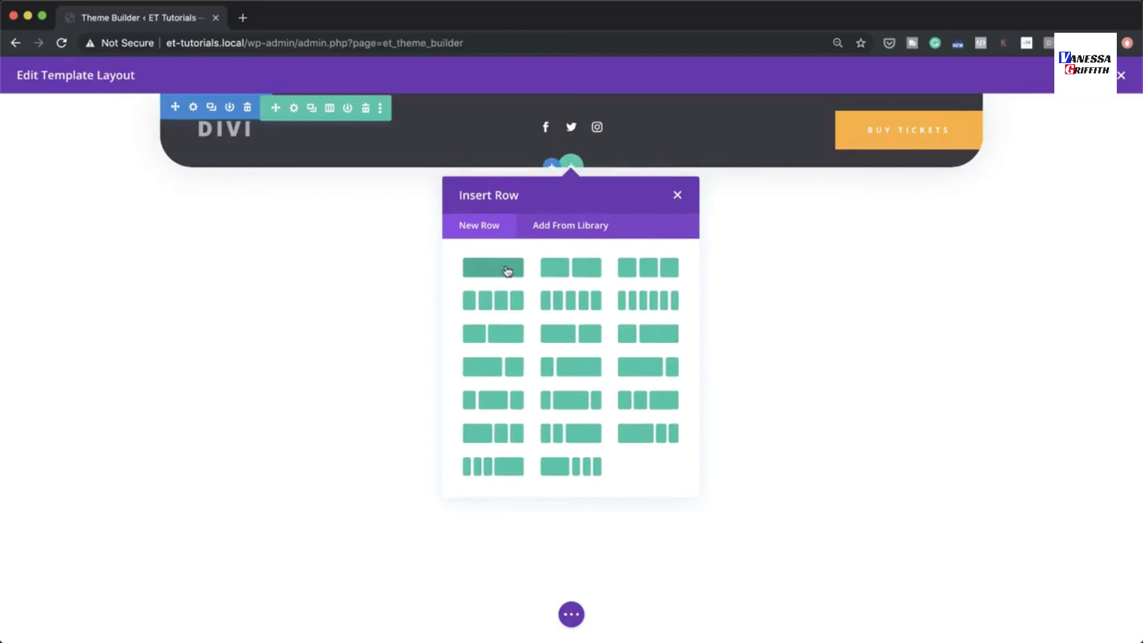
pyautogui.click(507, 271)
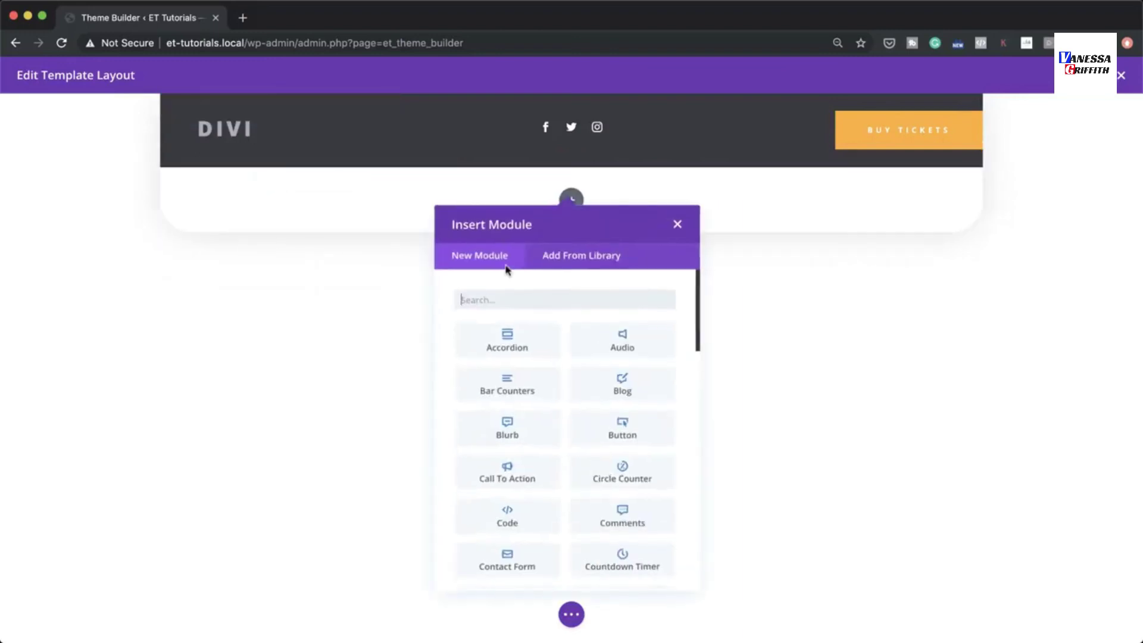
pyautogui.click(673, 224)
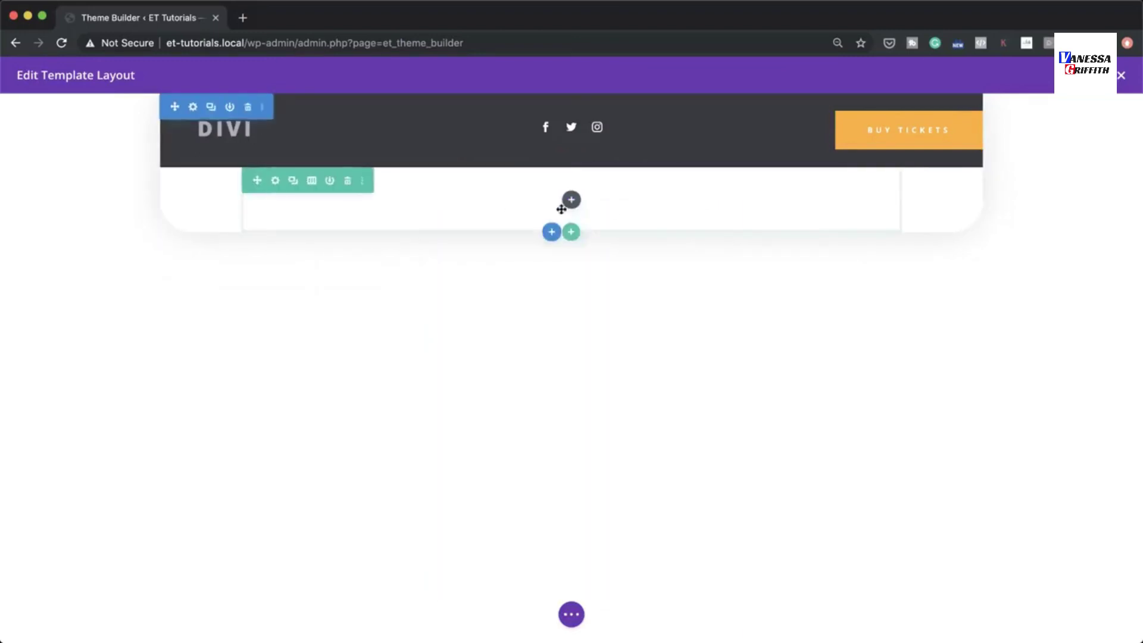
# Give the new row a custom gutter width of 1 and 100% width and max width.
pyautogui.click(276, 180)
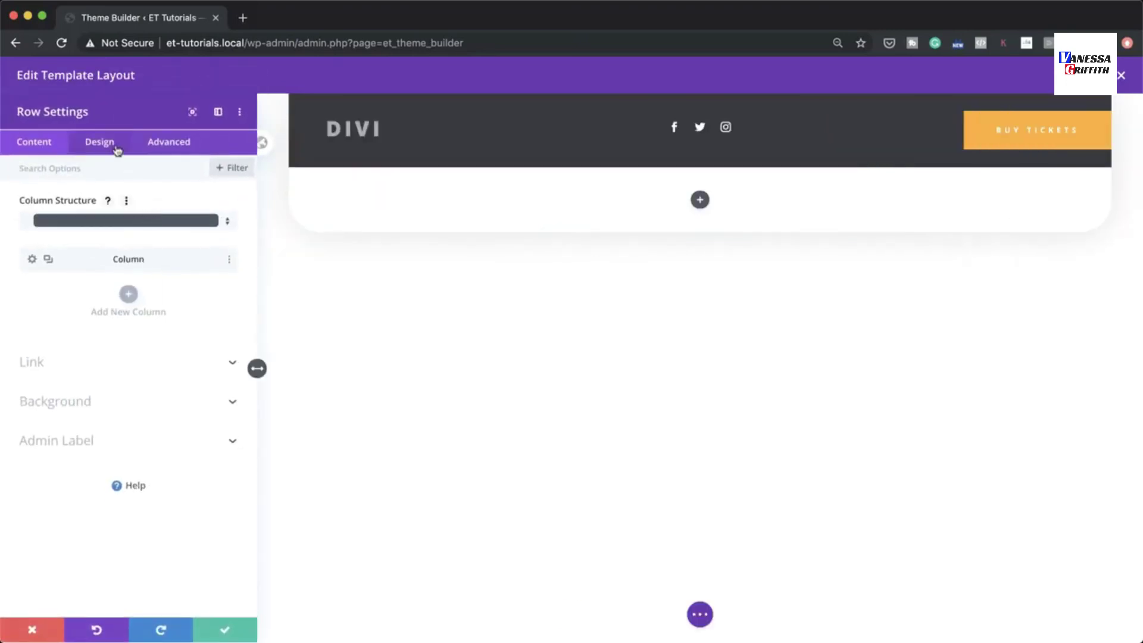
pyautogui.click(117, 149)
pyautogui.click(66, 205)
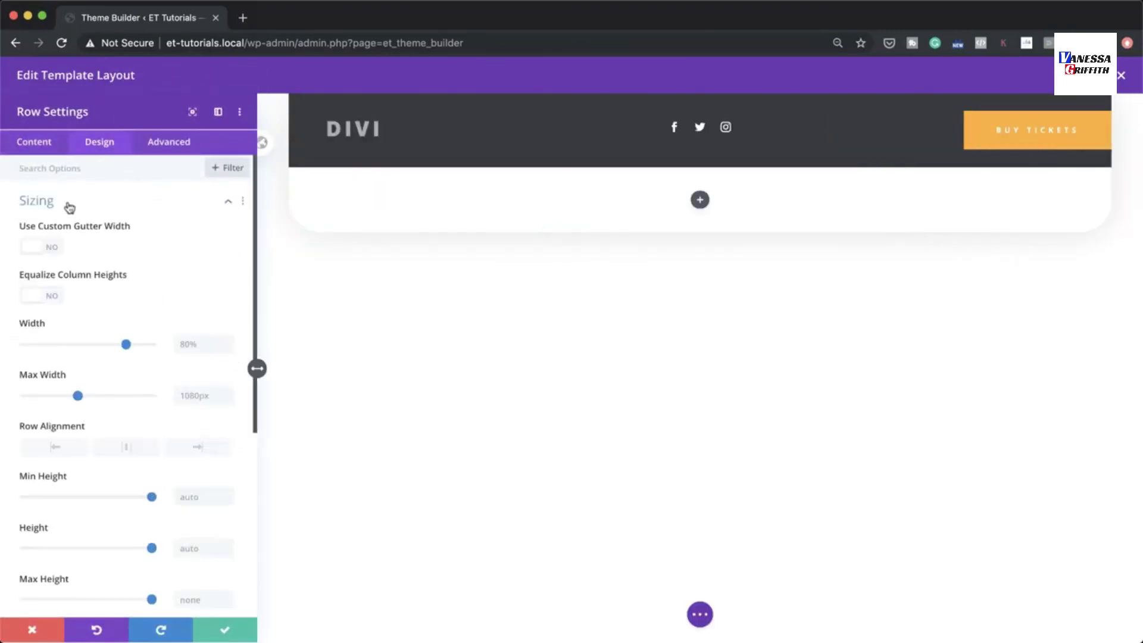
pyautogui.click(54, 249)
pyautogui.moveTo(109, 296); pyautogui.dragTo(26, 294)
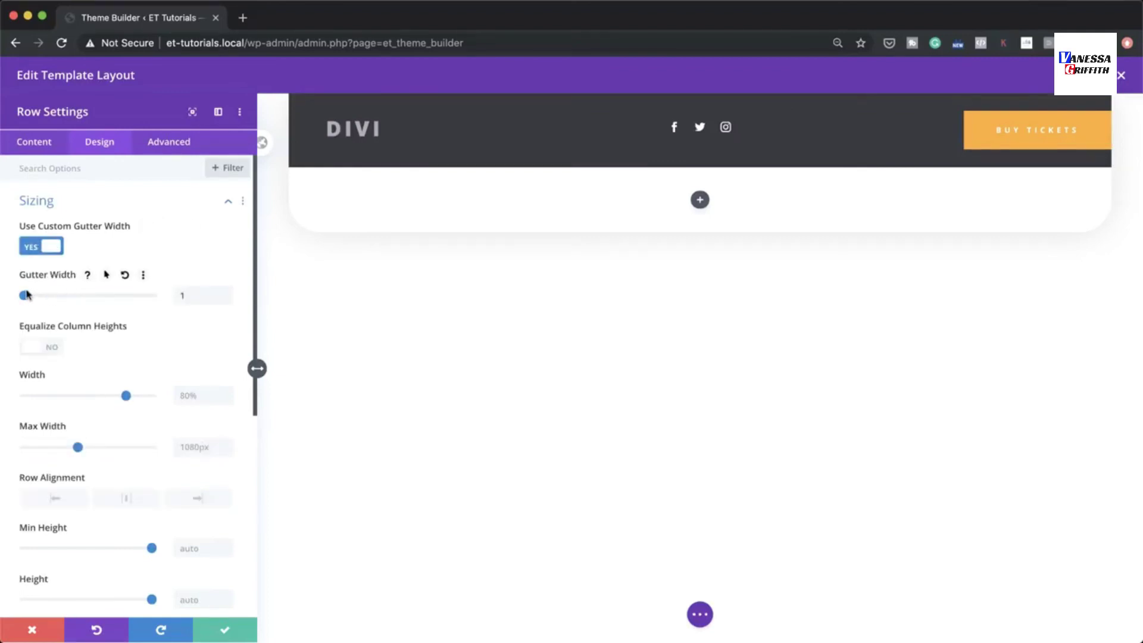
pyautogui.click(191, 395)
pyautogui.click(205, 424)
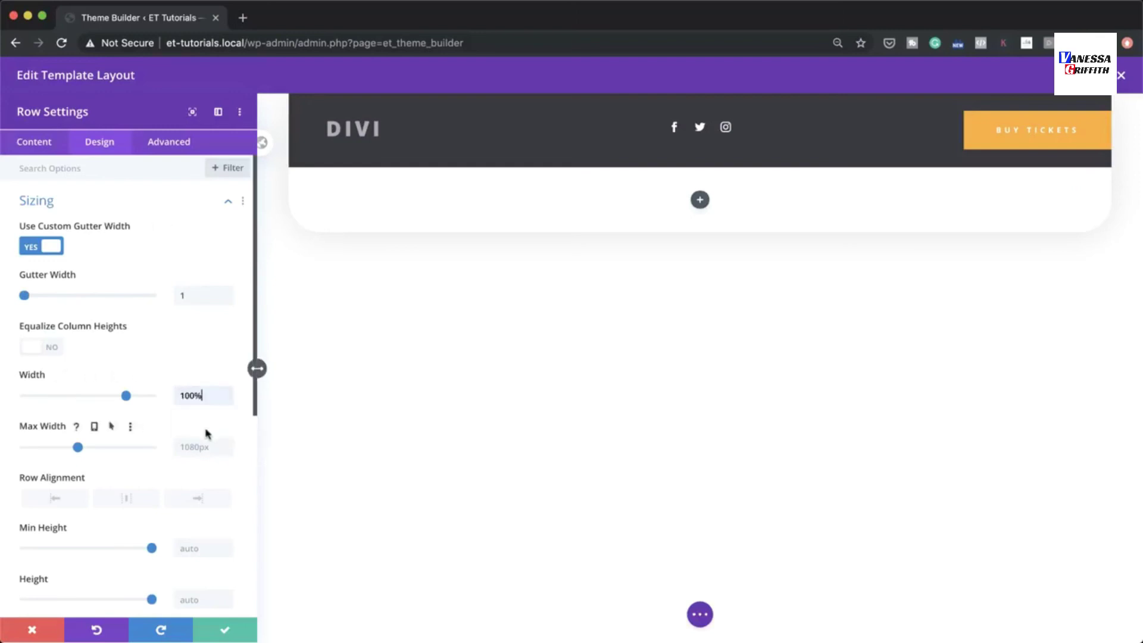
pyautogui.click(191, 443)
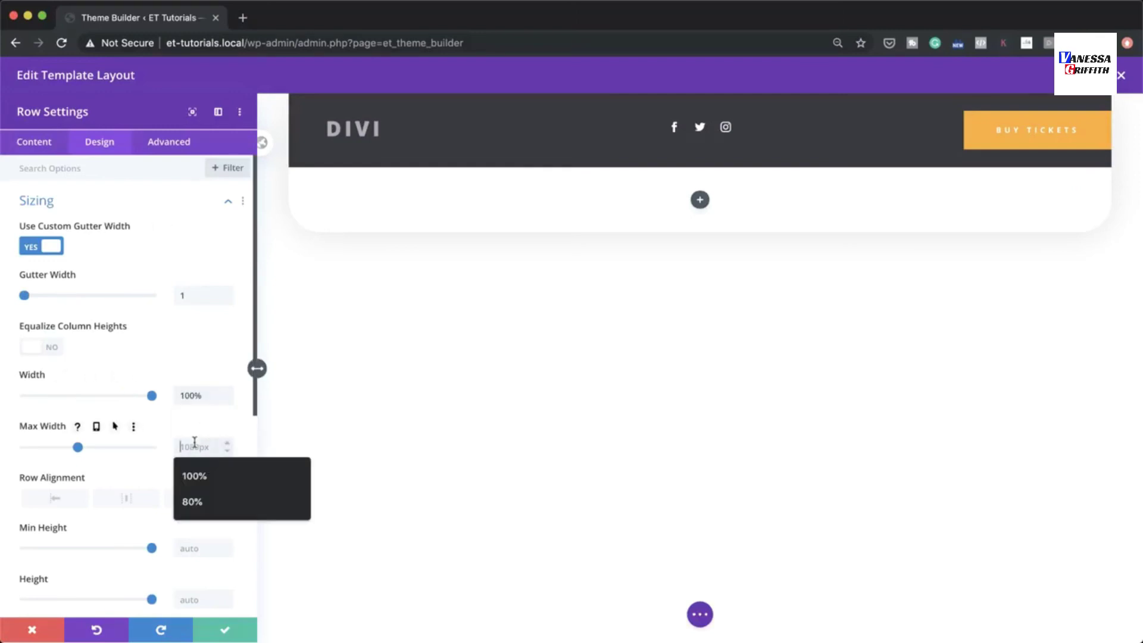
pyautogui.click(209, 480)
# Set the row's top and bottom padding to 0px and save the row.
pyautogui.scroll(-5, 191, 498)
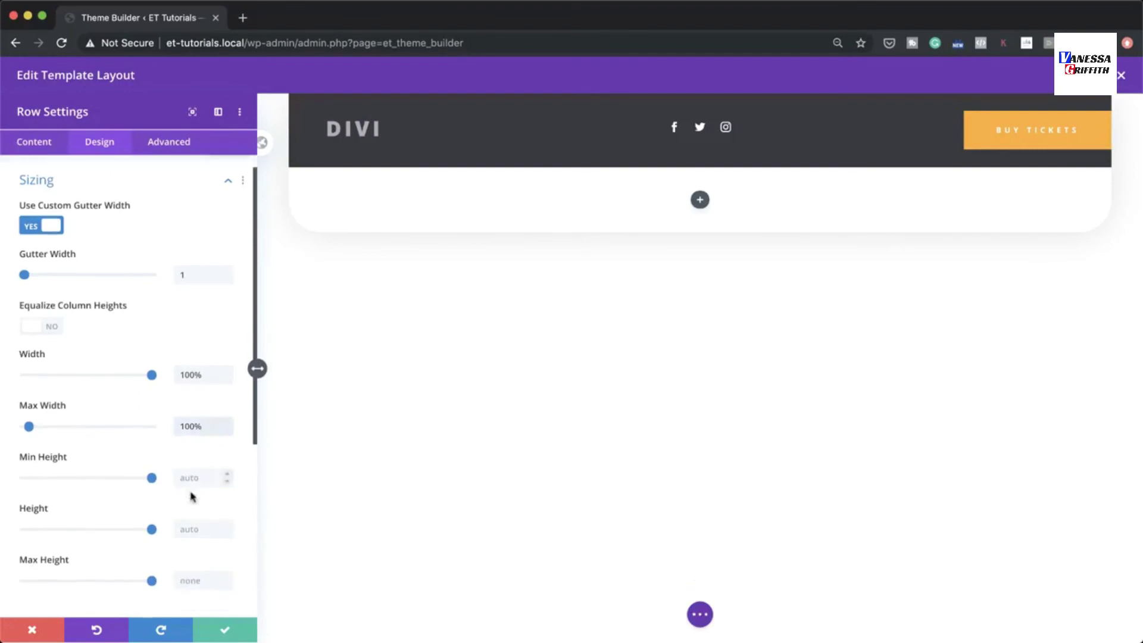
pyautogui.click(67, 348)
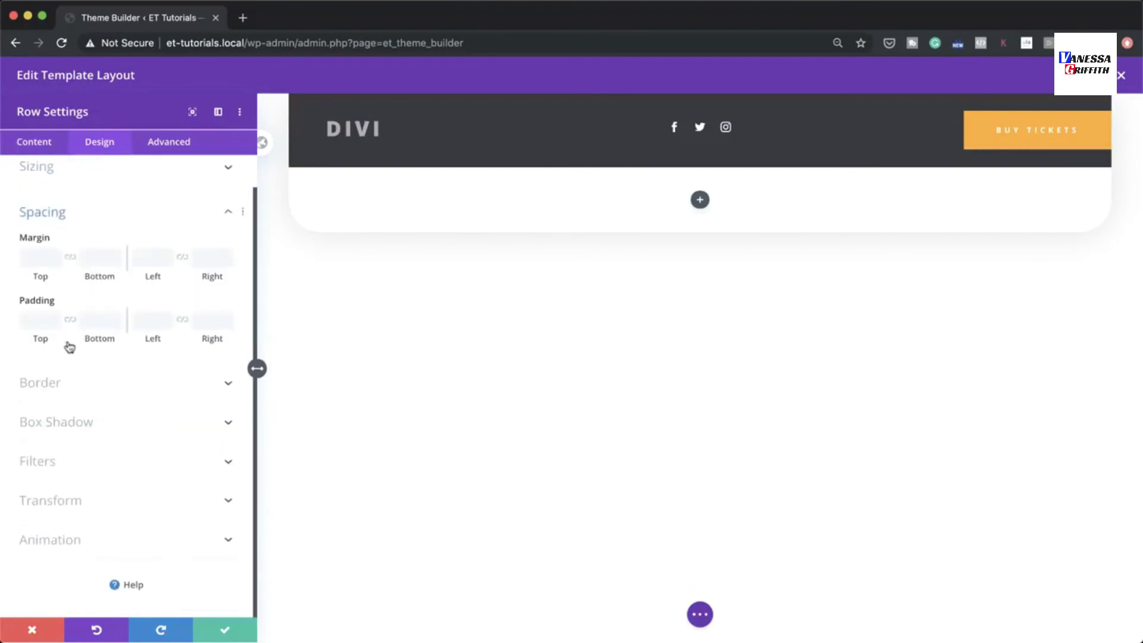
pyautogui.click(38, 318)
pyautogui.write('0px')
pyautogui.click(70, 320)
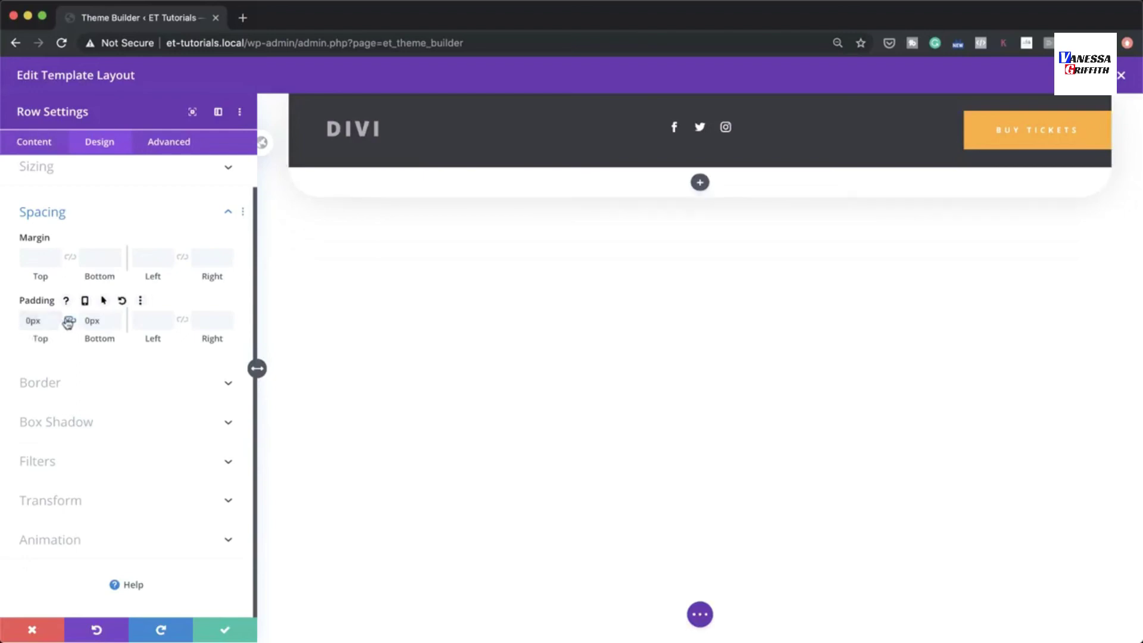
pyautogui.click(234, 631)
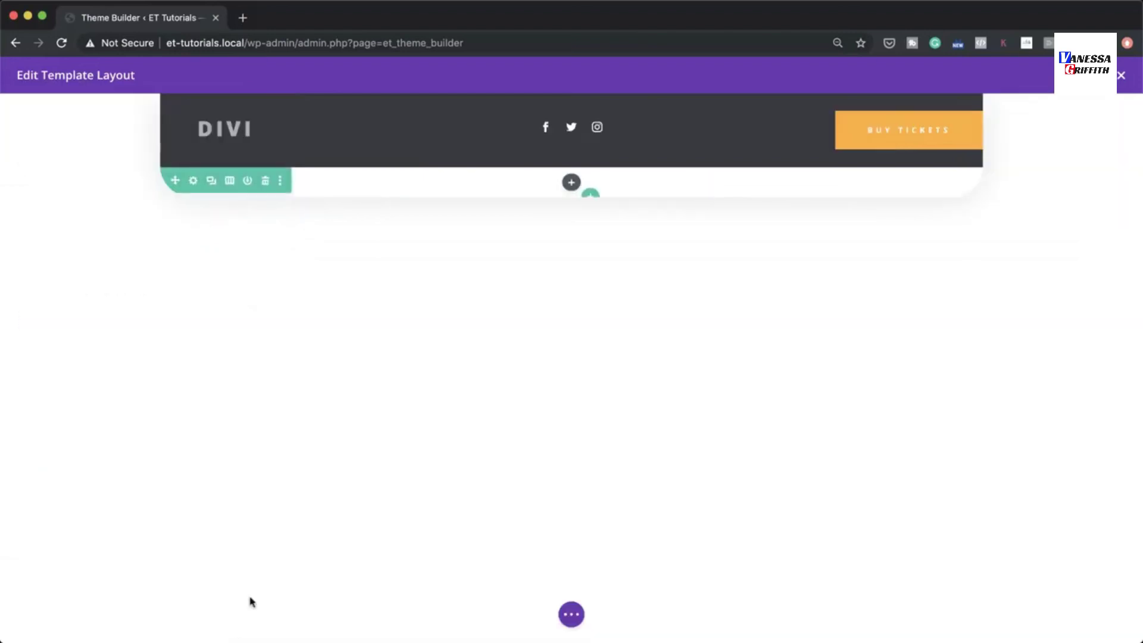
# Insert a Menu module, found by searching 'men', into the new row.
pyautogui.click(572, 183)
pyautogui.write('men')
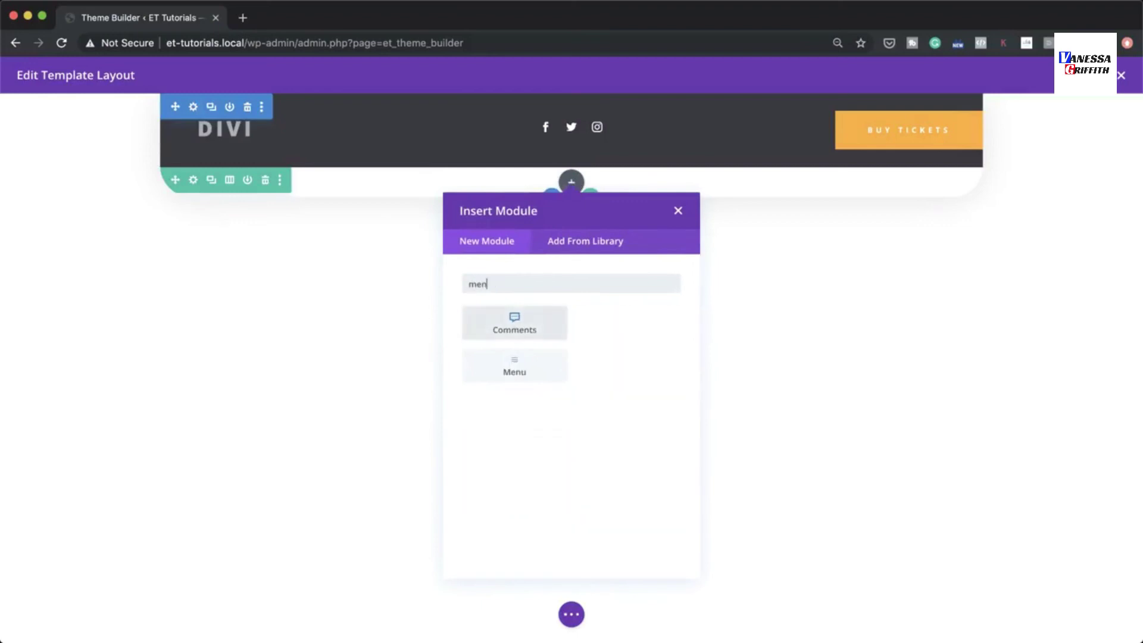
pyautogui.click(634, 322)
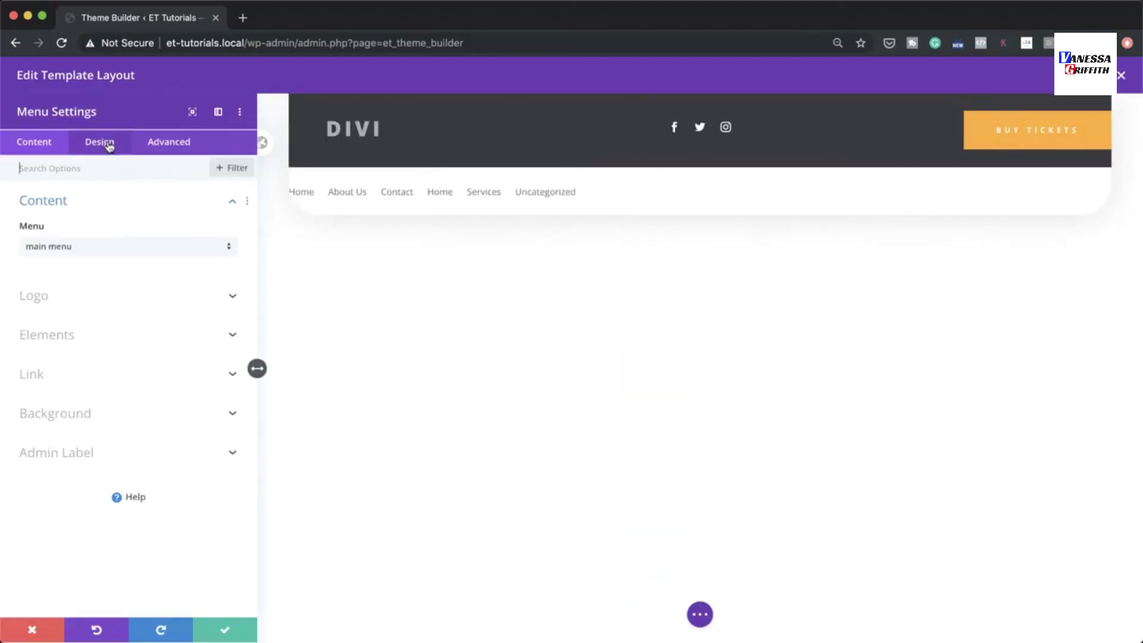
pyautogui.click(107, 143)
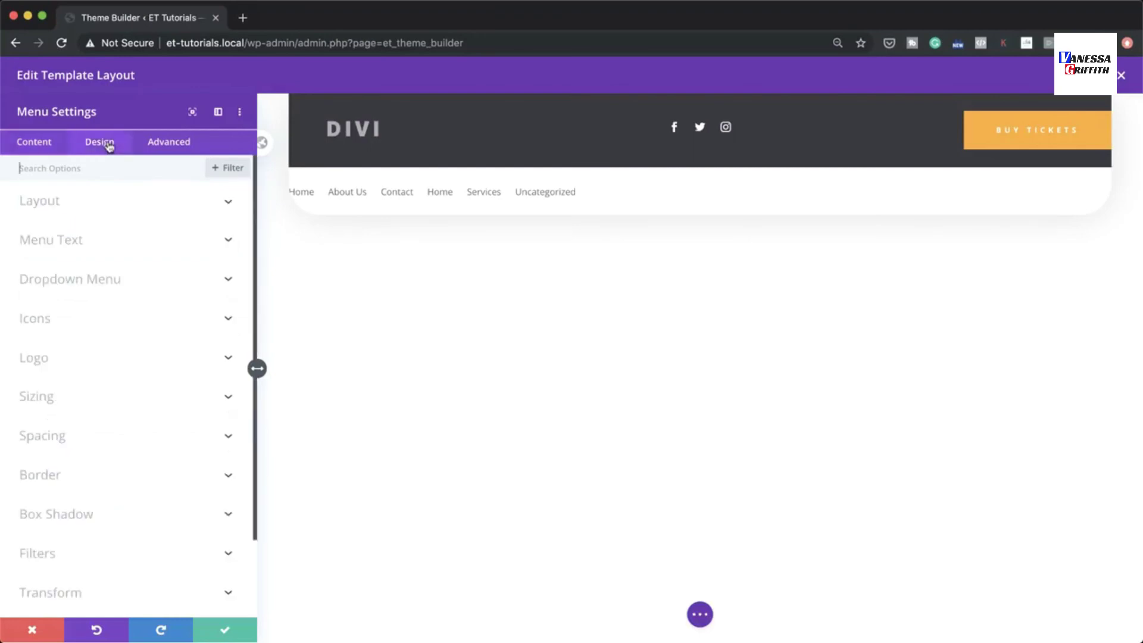
pyautogui.click(76, 202)
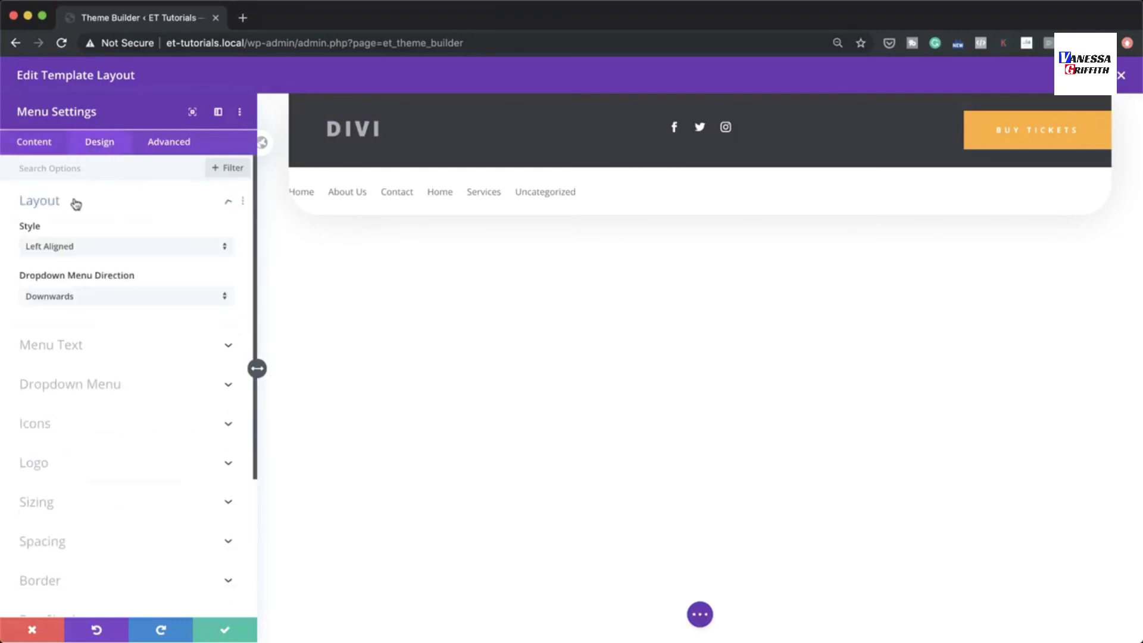
# Set the menu style to Centered and the active link colour to #ffae25.
pyautogui.click(89, 249)
pyautogui.click(102, 278)
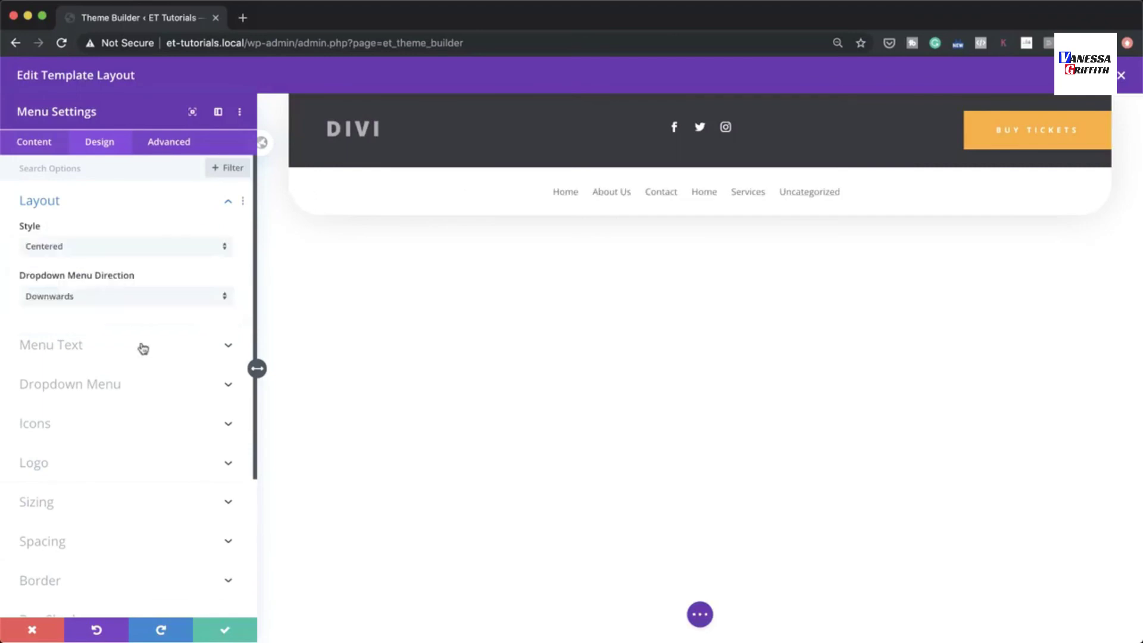
pyautogui.click(142, 344)
pyautogui.click(228, 174)
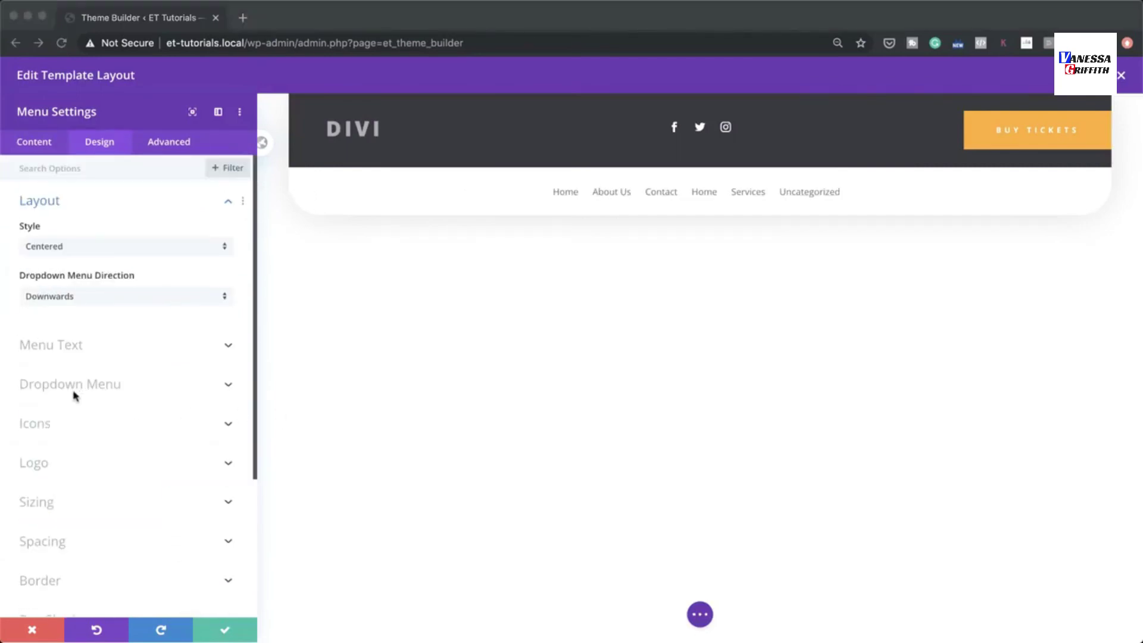
pyautogui.click(77, 349)
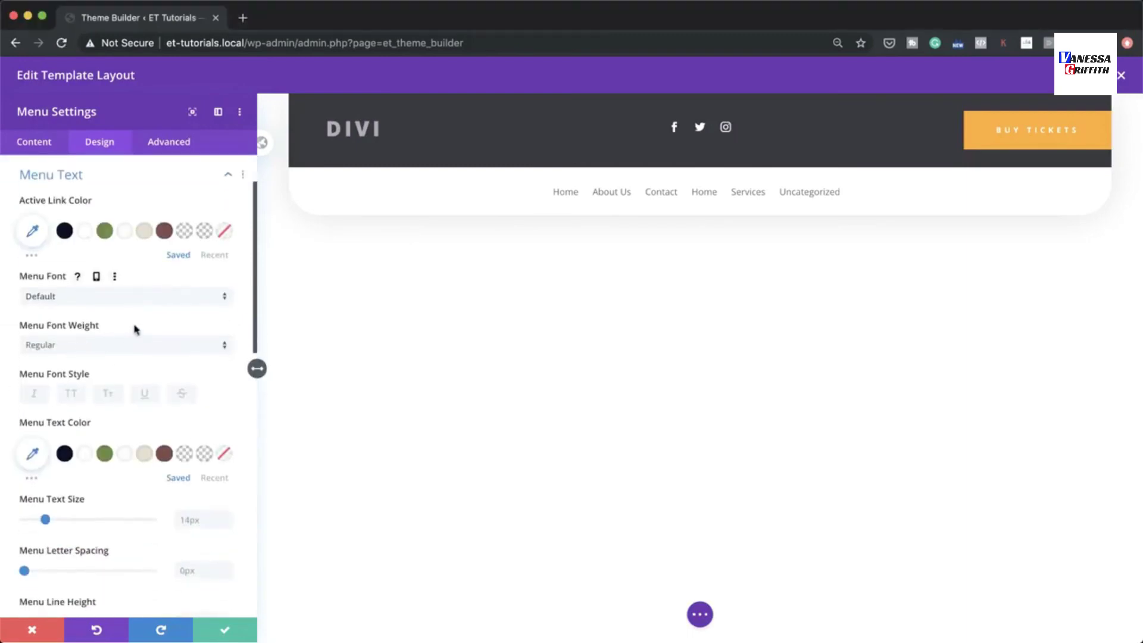
pyautogui.click(35, 233)
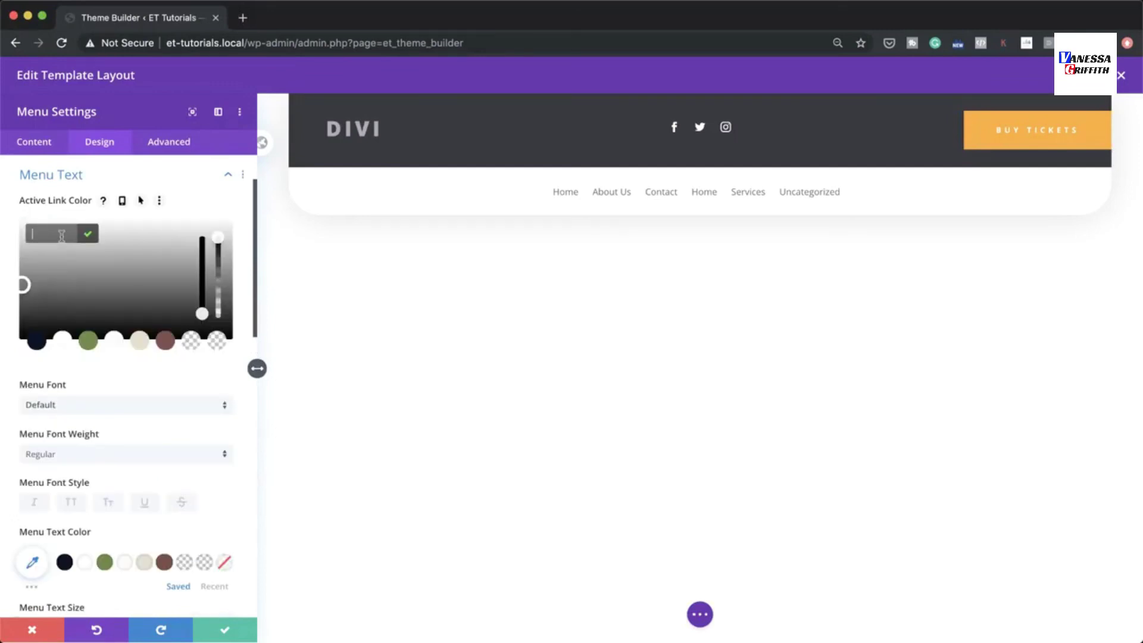
pyautogui.write('#ffae25')
pyautogui.scroll(1, 117, 457)
pyautogui.scroll(-4, 118, 457)
pyautogui.scroll(-10, 118, 458)
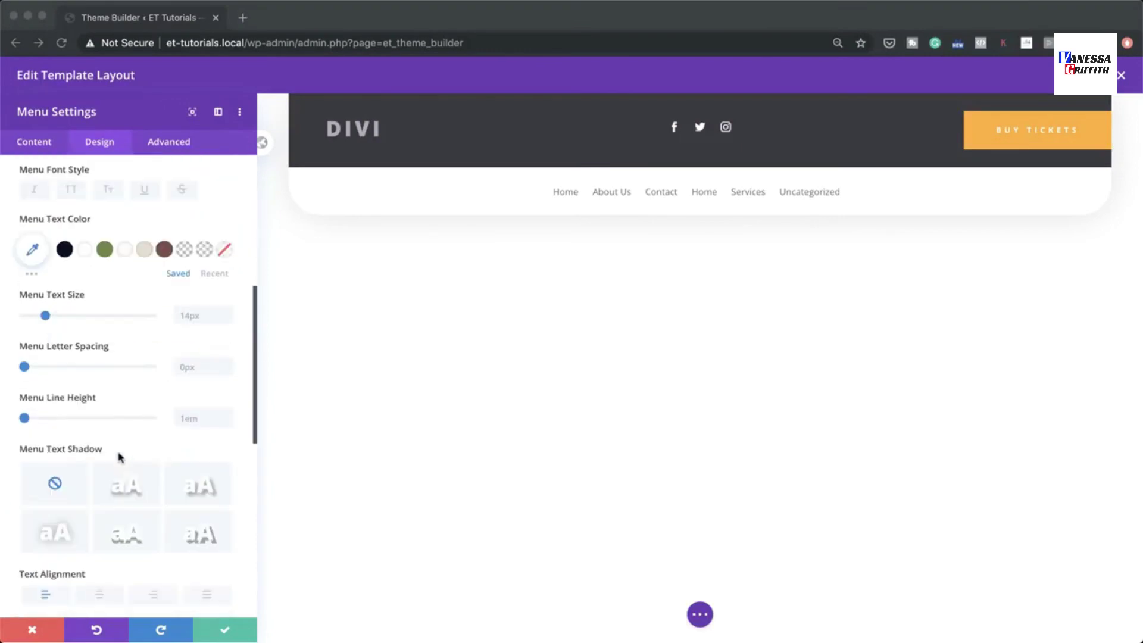
# Set the hamburger menu icon colour to orange #ffae25.
pyautogui.click(101, 411)
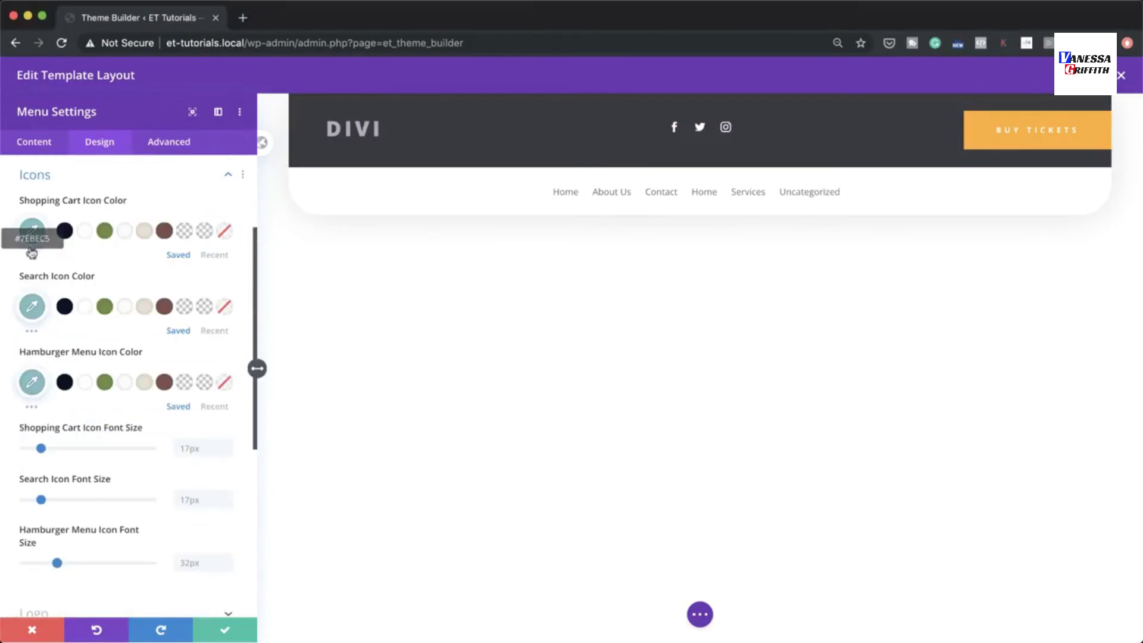
pyautogui.click(32, 381)
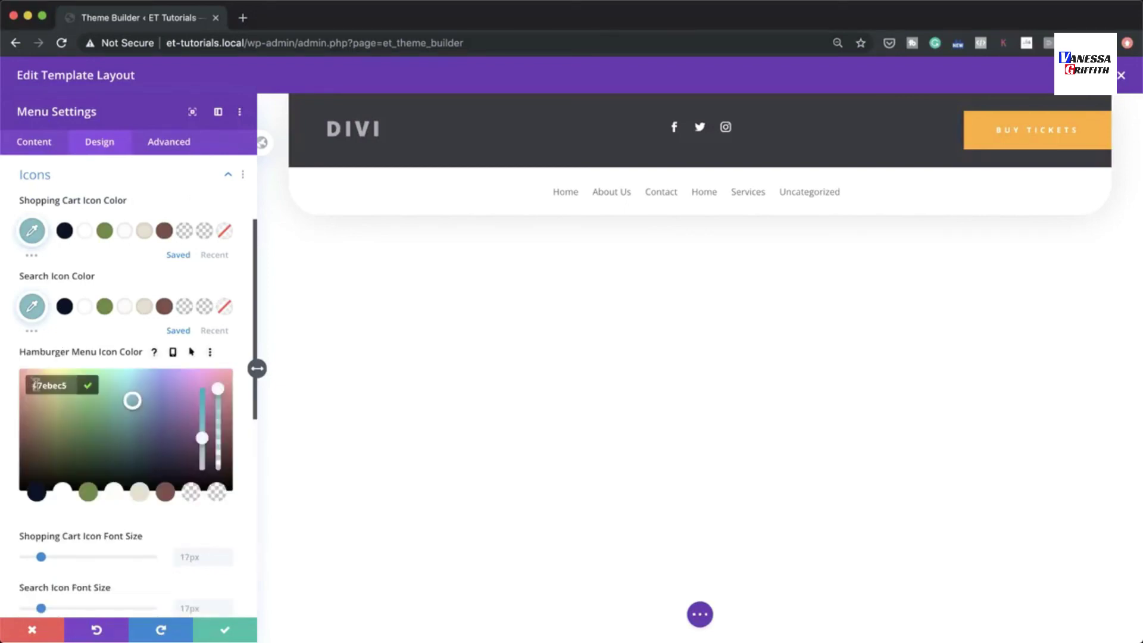
pyautogui.hotkey('ctrl', 'a')
pyautogui.write('#ffae25')
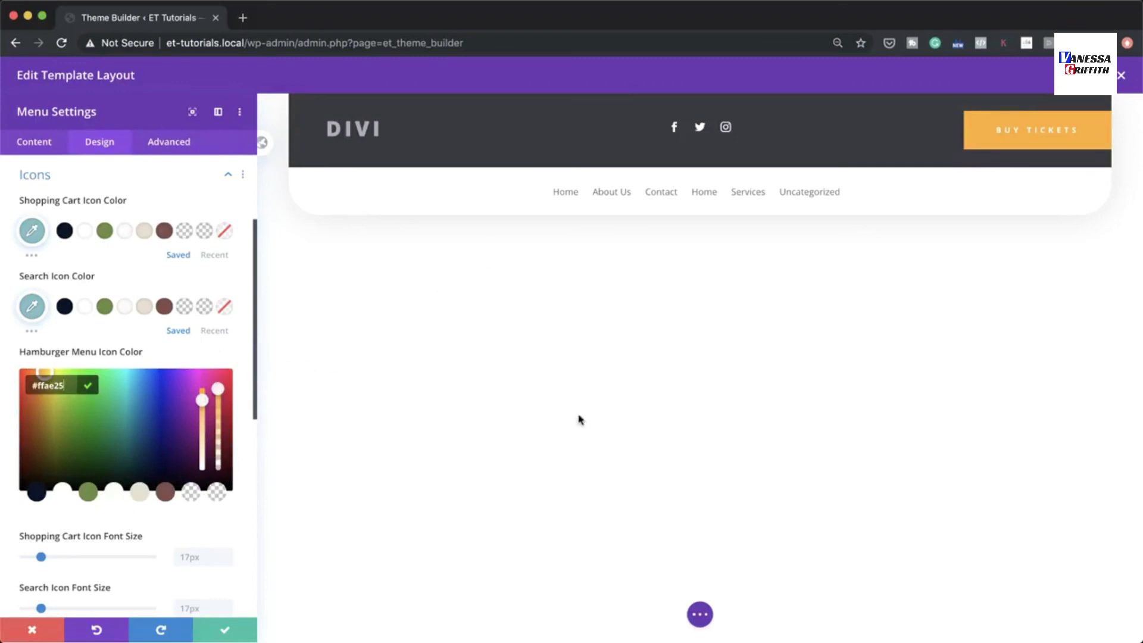
pyautogui.moveTo(173, 357)
pyautogui.scroll(-5, 166, 302)
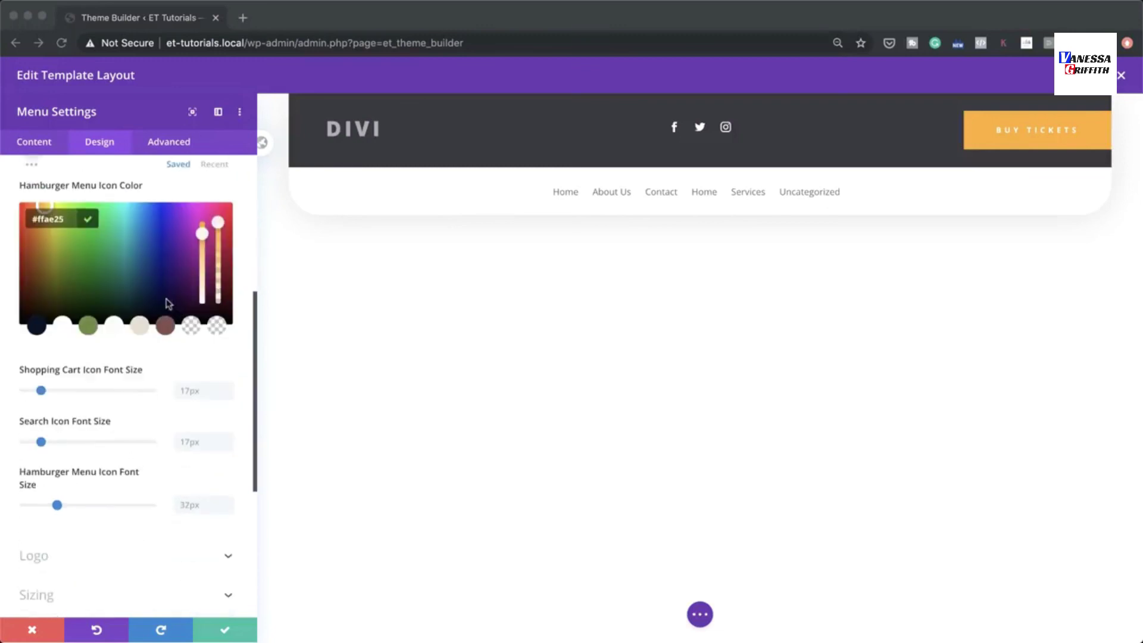
pyautogui.scroll(8, 166, 302)
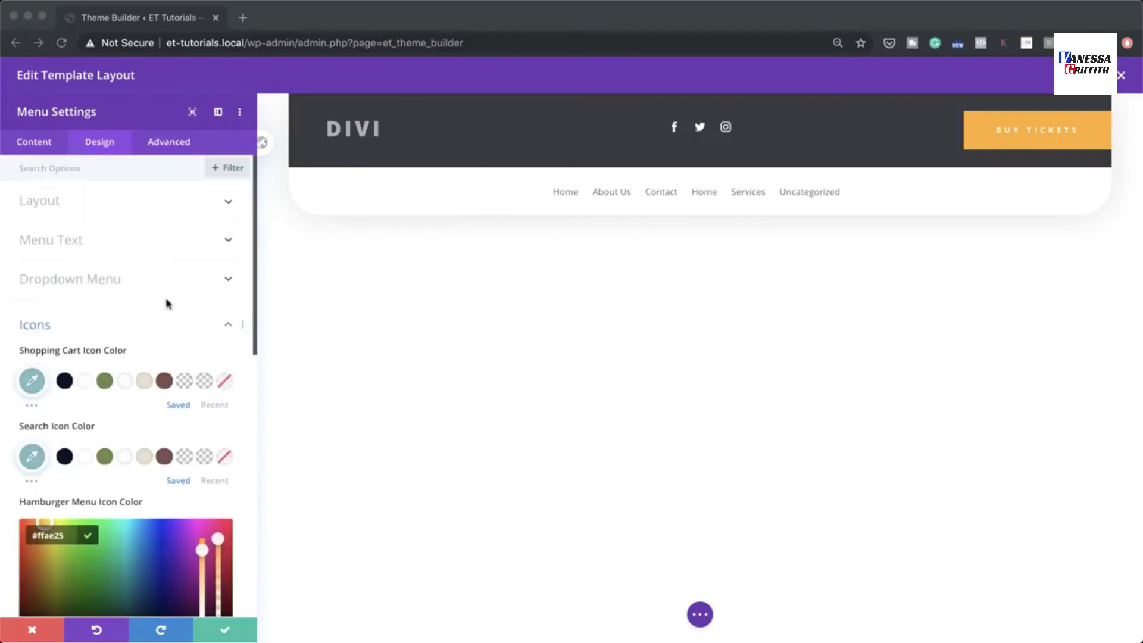
# Set the menu font to Prata and active link colour to #000000, then save the menu settings.
pyautogui.click(81, 242)
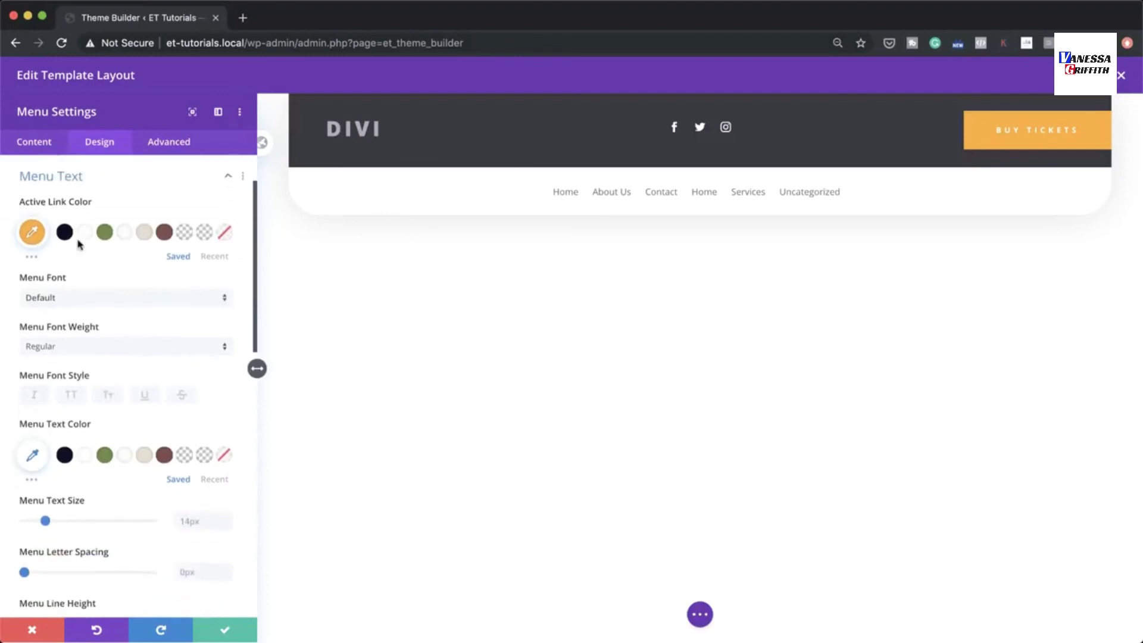
pyautogui.click(109, 298)
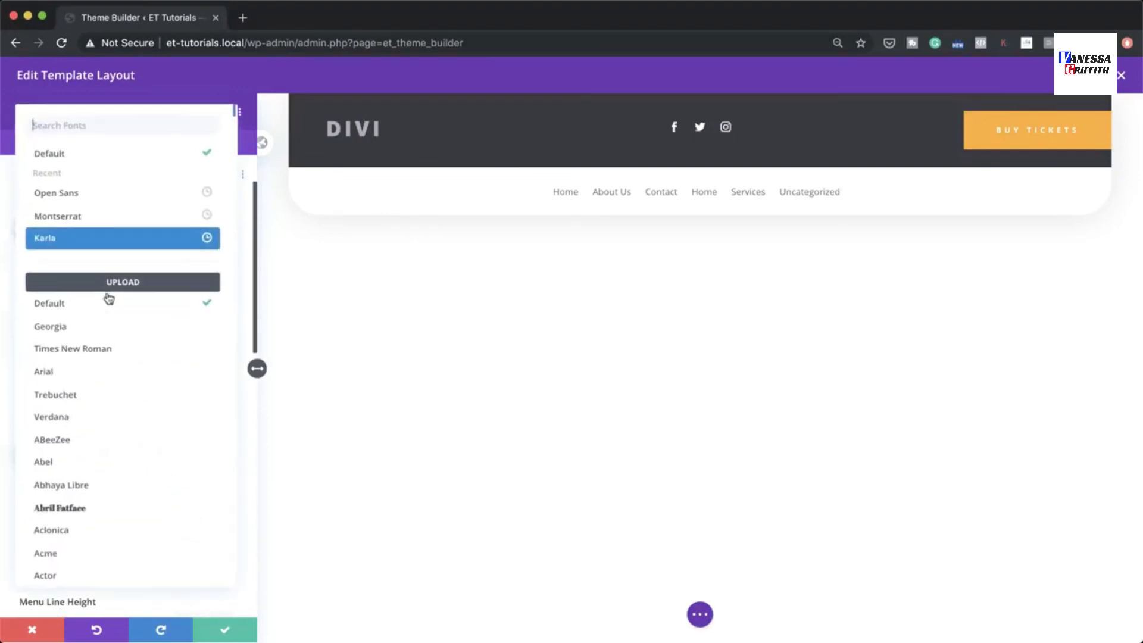
pyautogui.click(102, 133)
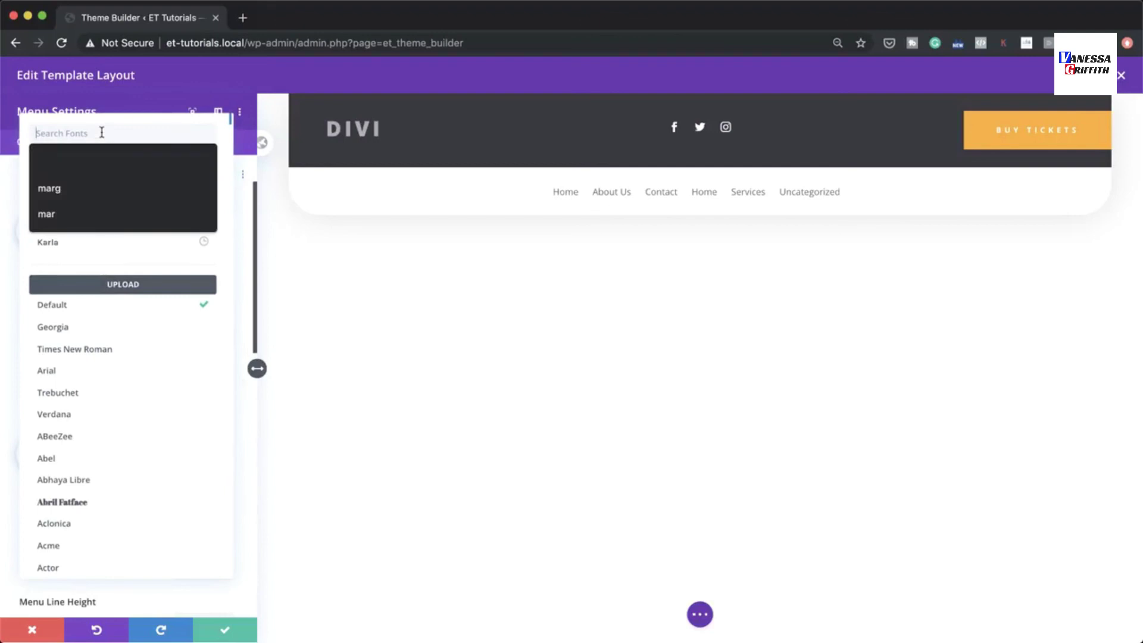
pyautogui.write('prat')
pyautogui.click(66, 158)
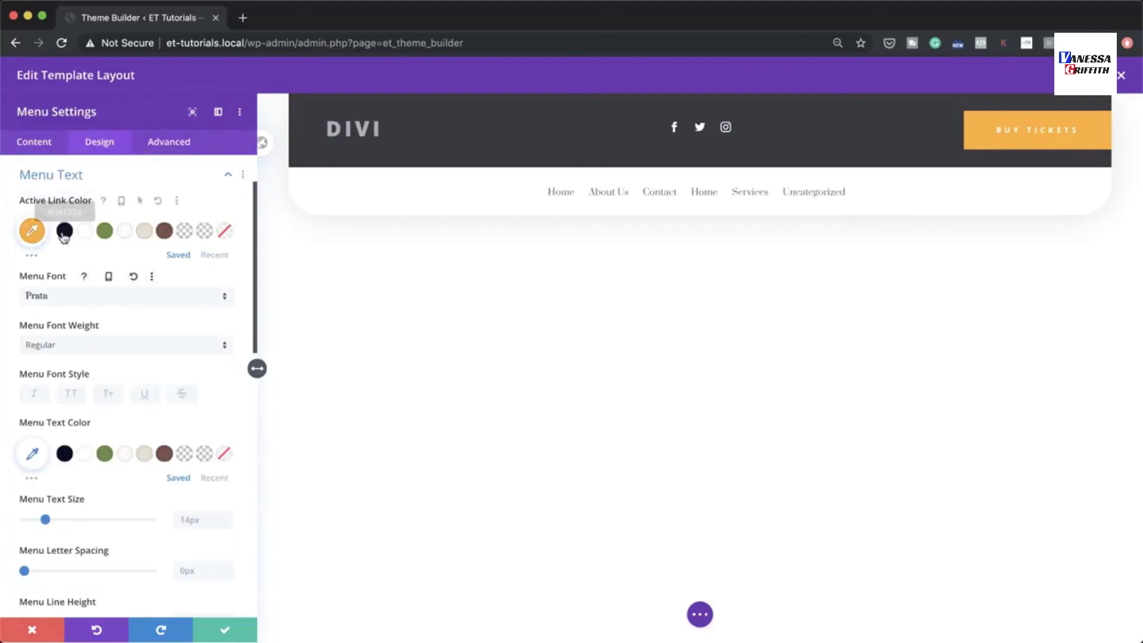
pyautogui.click(32, 231)
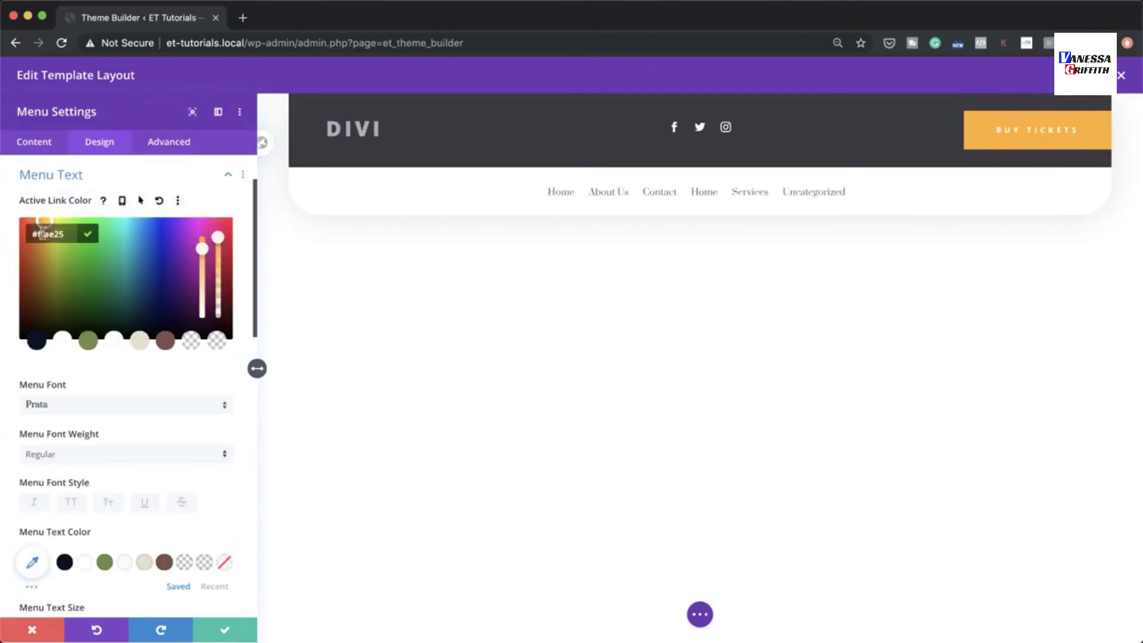
pyautogui.write('#000000')
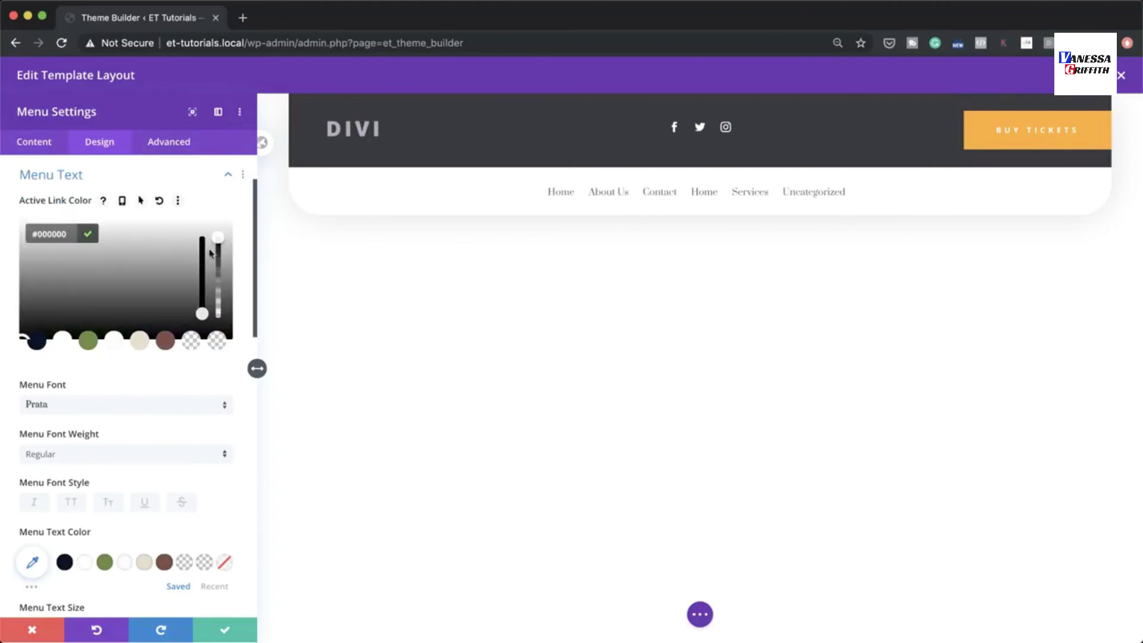
pyautogui.click(225, 633)
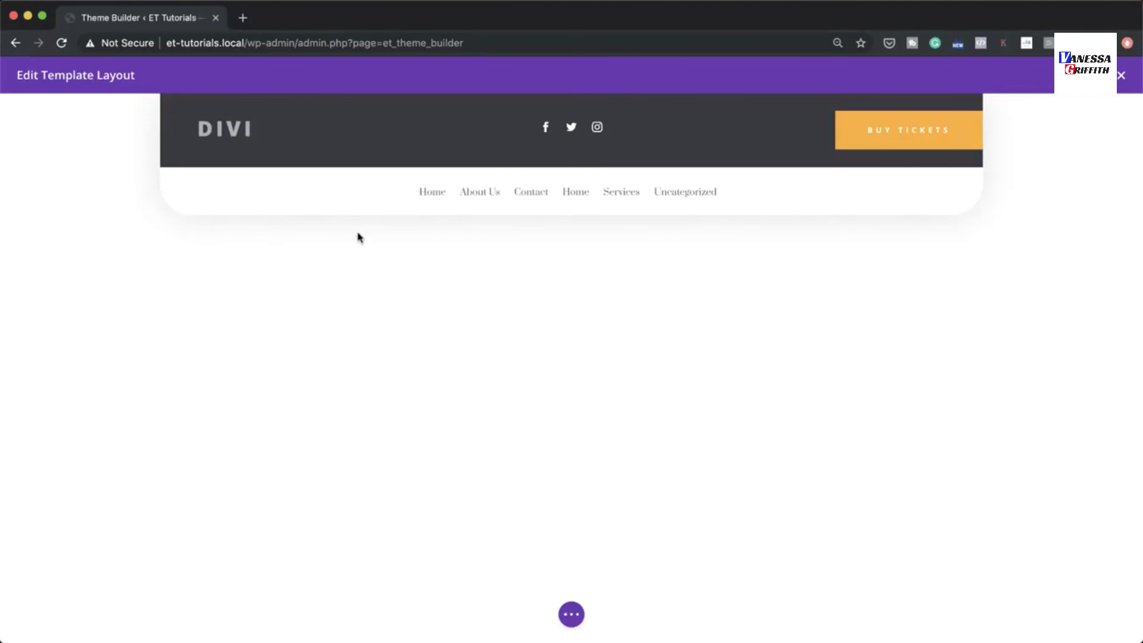
# Add 'position: fixed; top: 0; left: 0; right: 0;' as the header section's main element CSS, then save.
pyautogui.moveTo(369, 159)
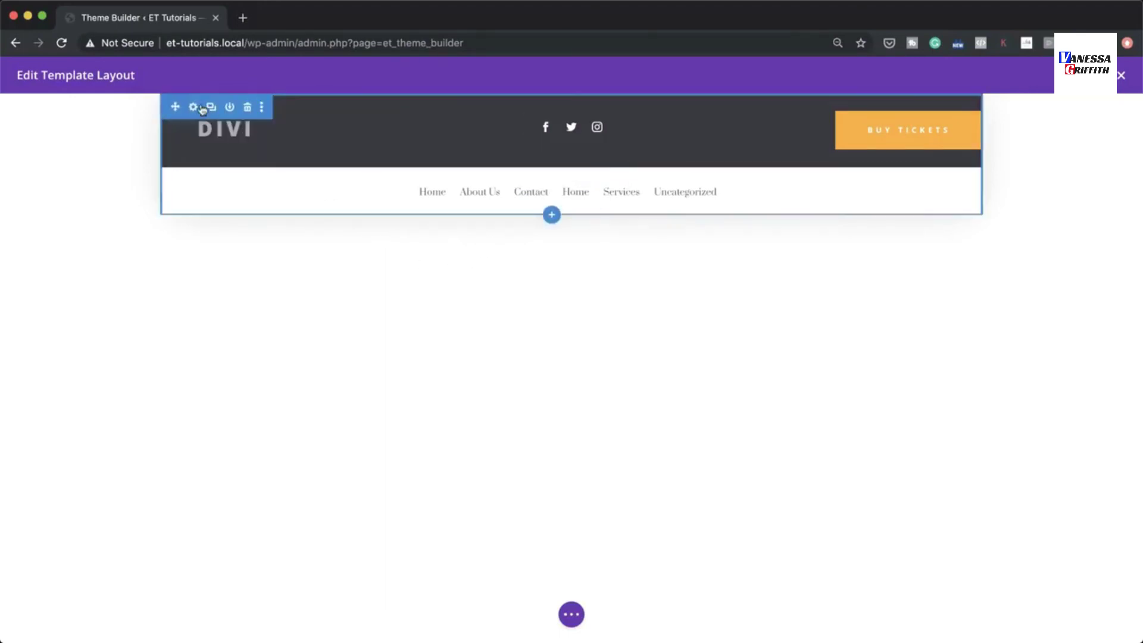
pyautogui.click(194, 108)
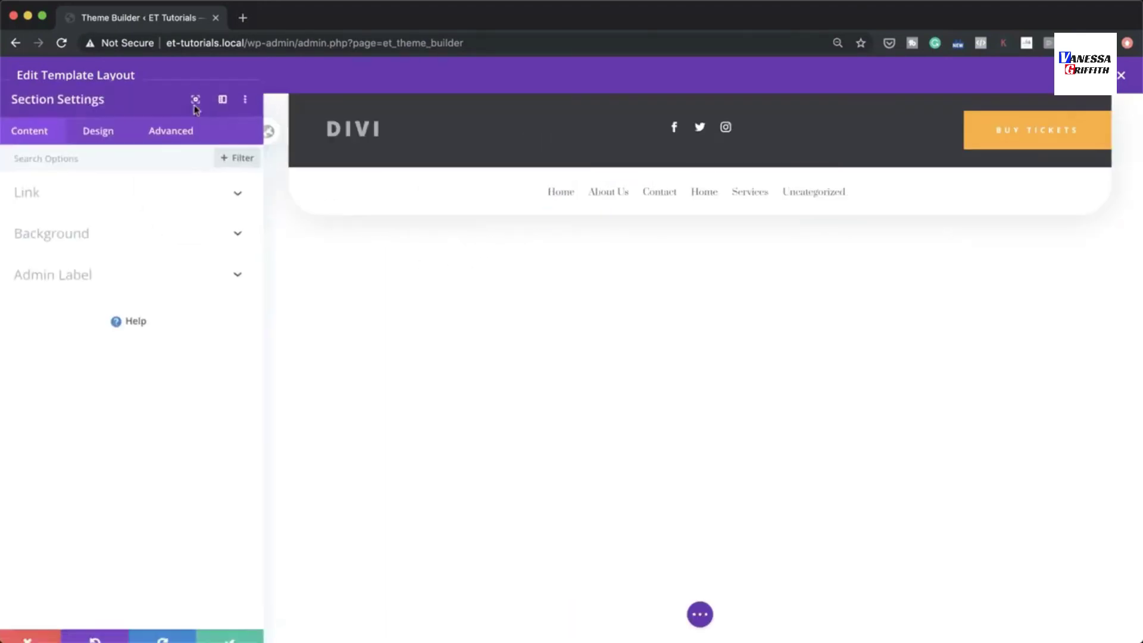
pyautogui.click(181, 146)
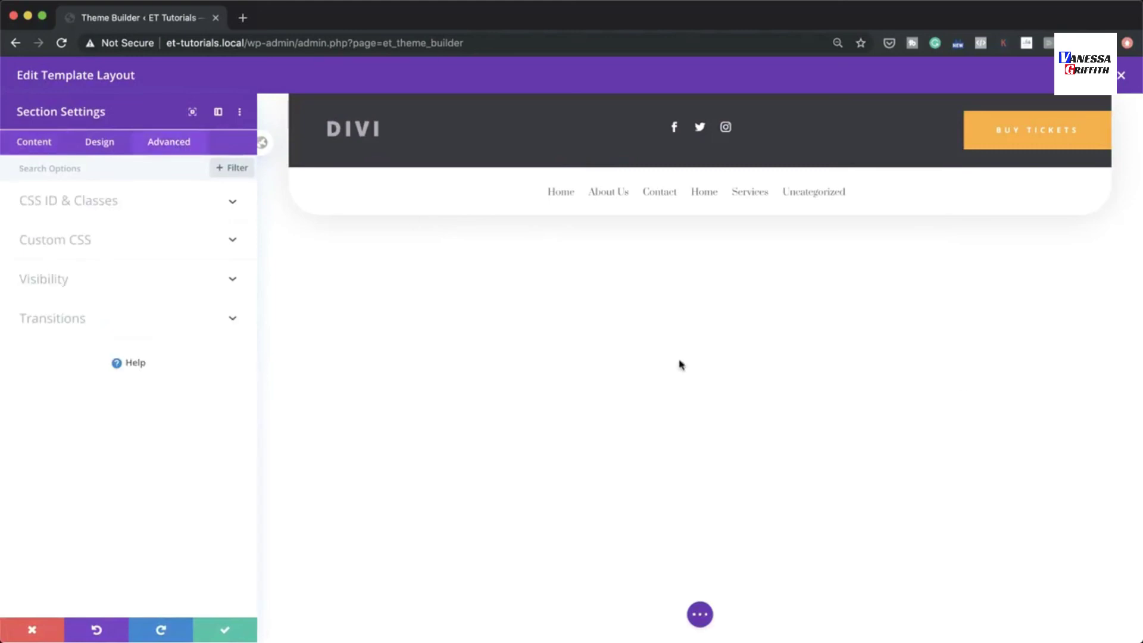
pyautogui.click(86, 241)
pyautogui.click(79, 328)
pyautogui.write('position: fixed; top: 0; left: 0; right: 0;')
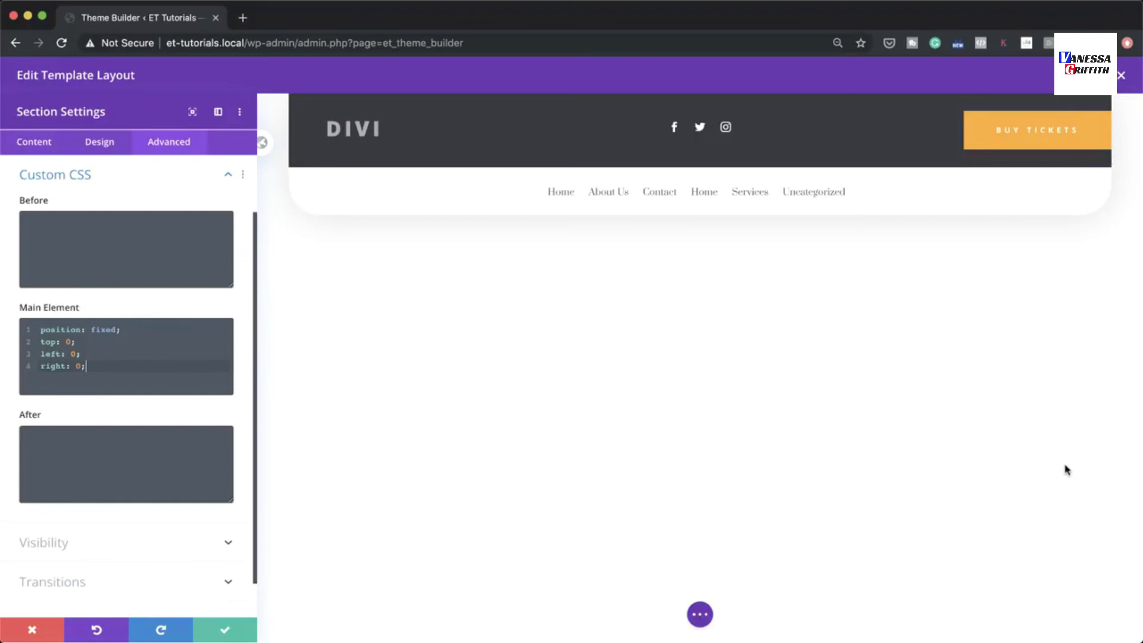
pyautogui.click(225, 630)
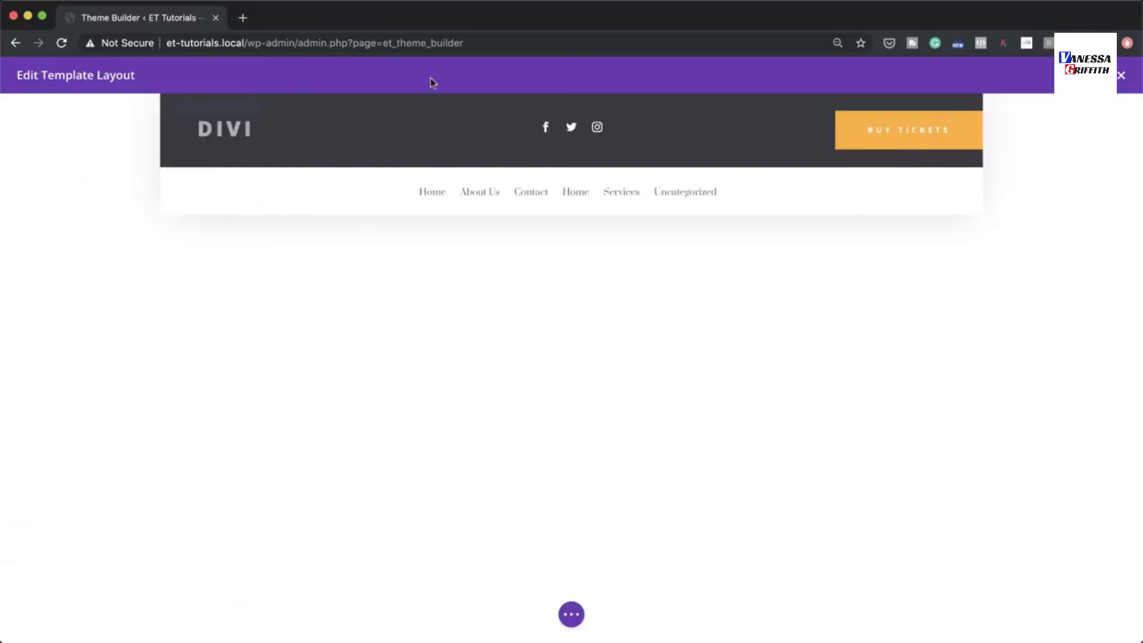
# Give the header row 0px top and bottom padding, save, and close the template editor.
pyautogui.click(296, 109)
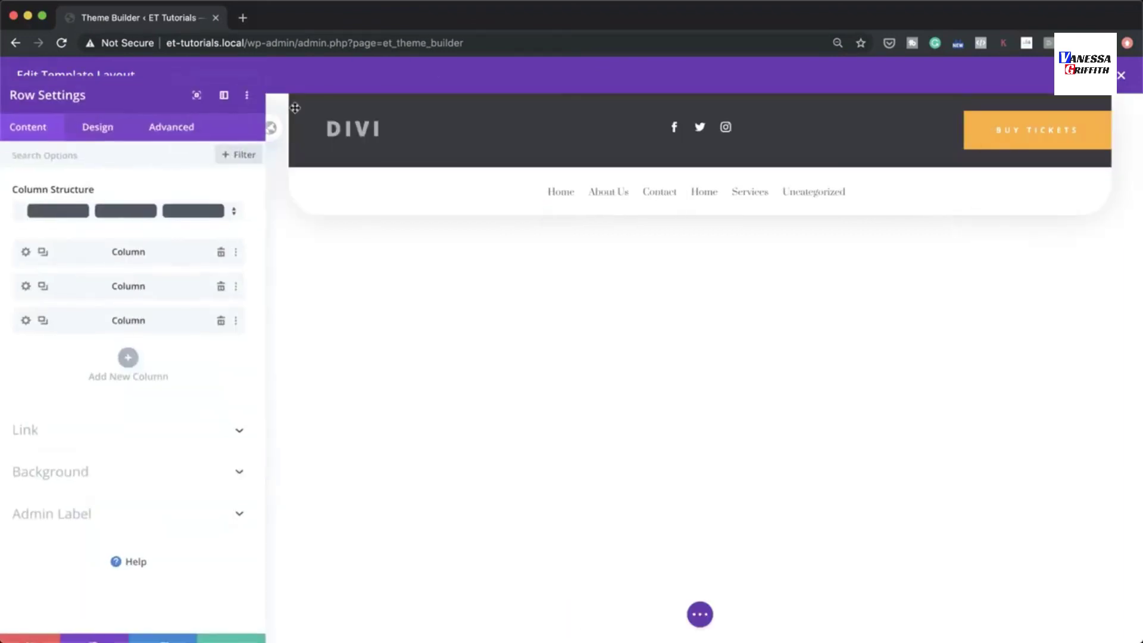
pyautogui.click(105, 143)
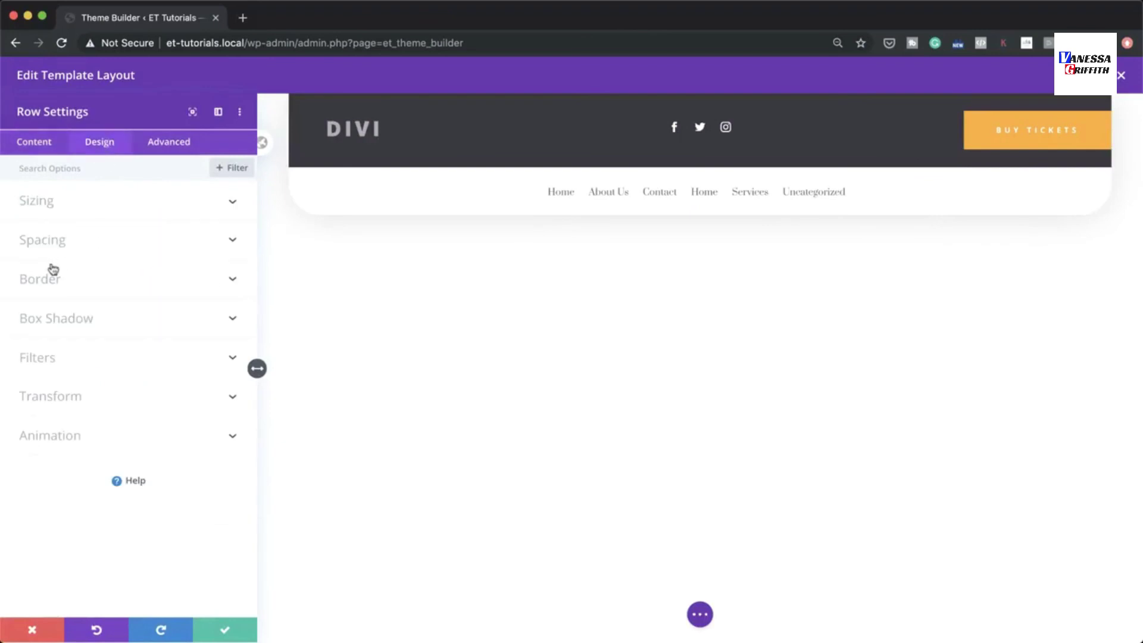
pyautogui.click(58, 240)
pyautogui.click(41, 319)
pyautogui.click(71, 321)
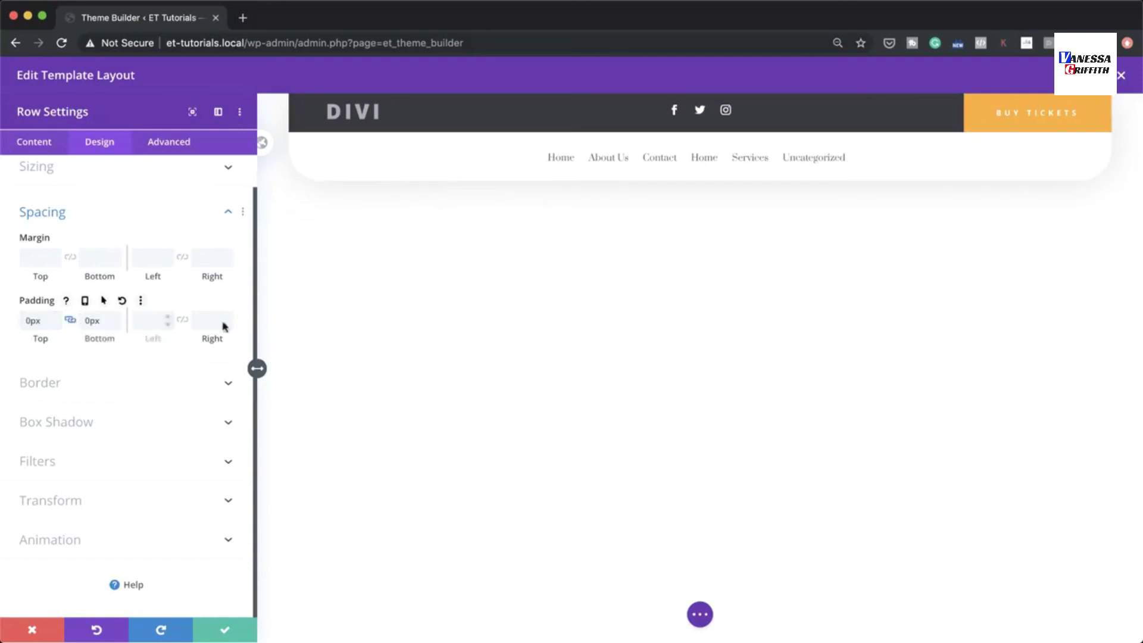
pyautogui.click(229, 628)
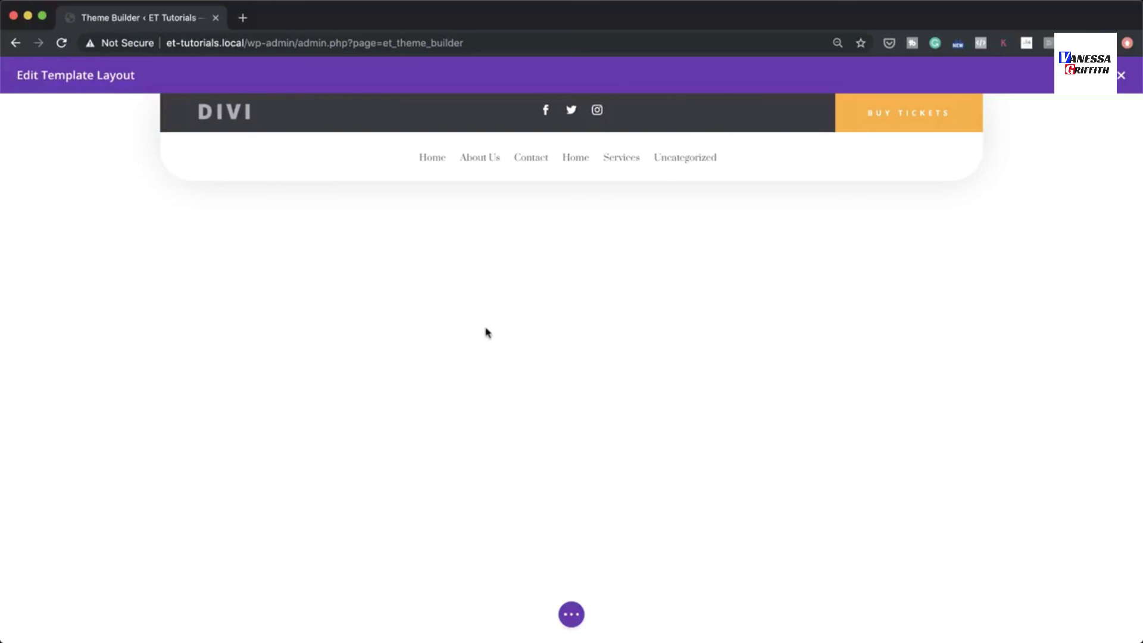
pyautogui.click(1121, 77)
# Save the Theme Builder changes and view the live site in a new tab.
pyautogui.click(174, 139)
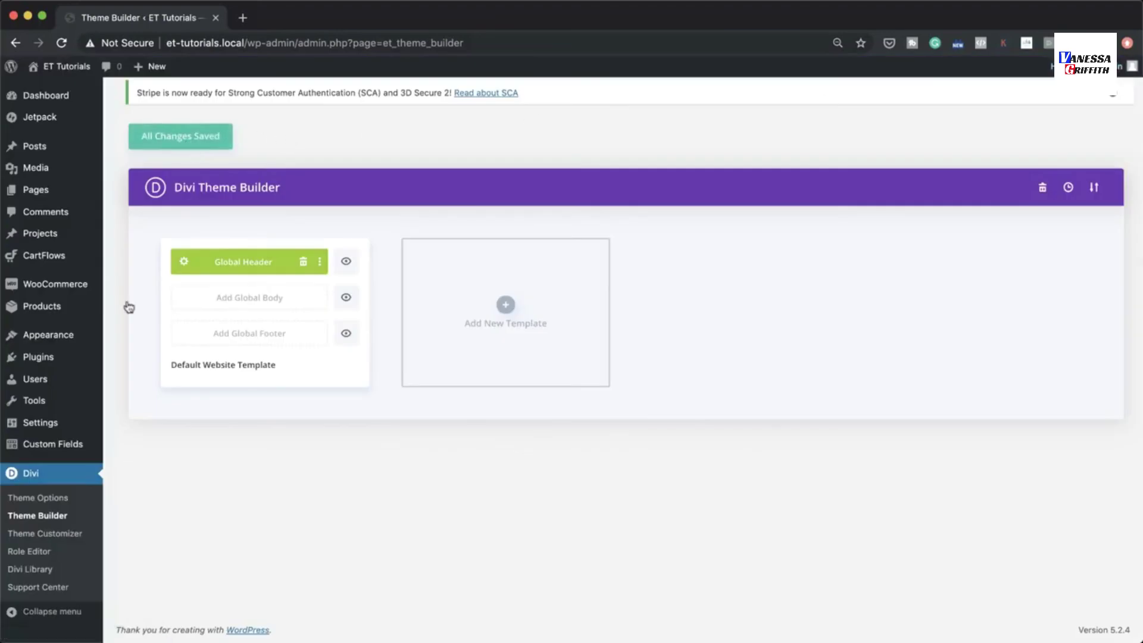
pyautogui.moveTo(41, 196)
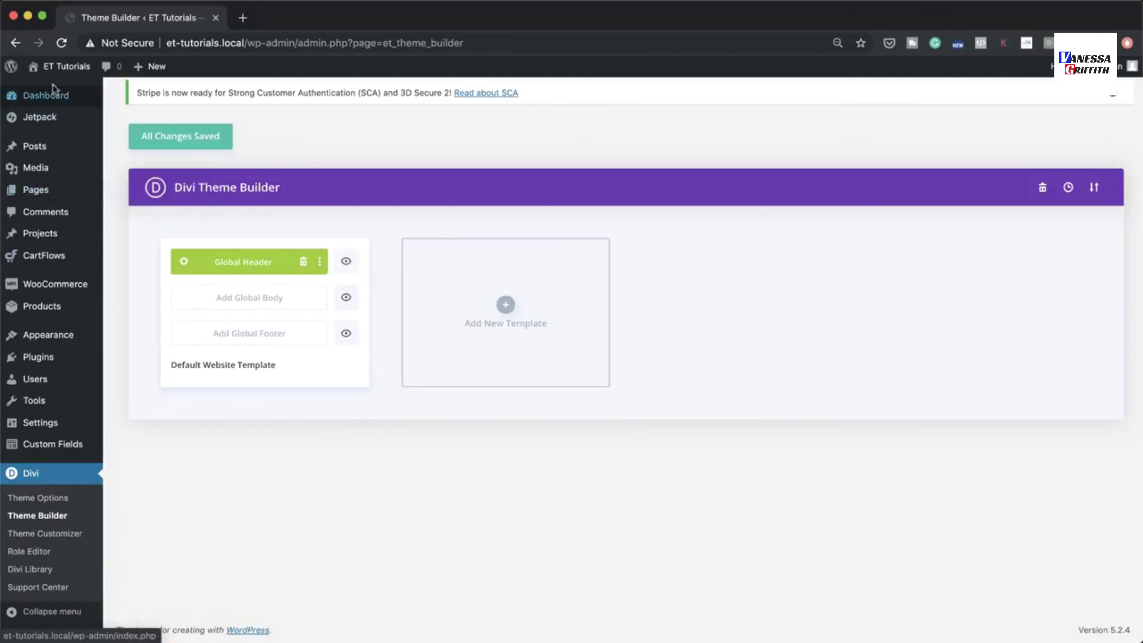
pyautogui.moveTo(67, 69)
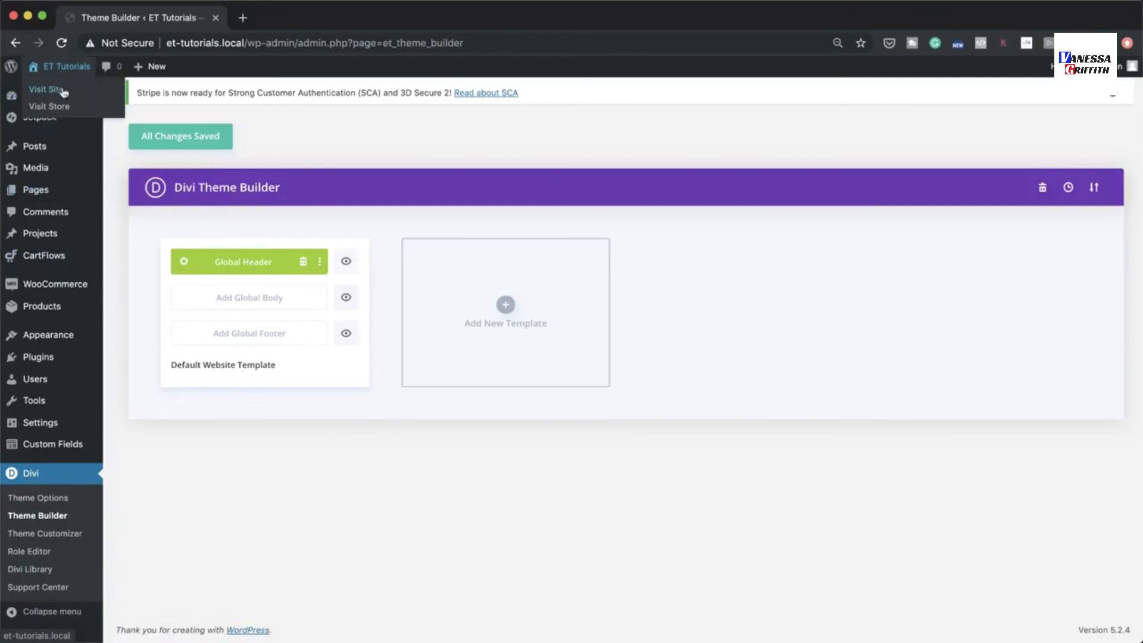
pyautogui.keyDown('super'); pyautogui.click(64, 92); pyautogui.keyUp('super')
pyautogui.click(297, 18)
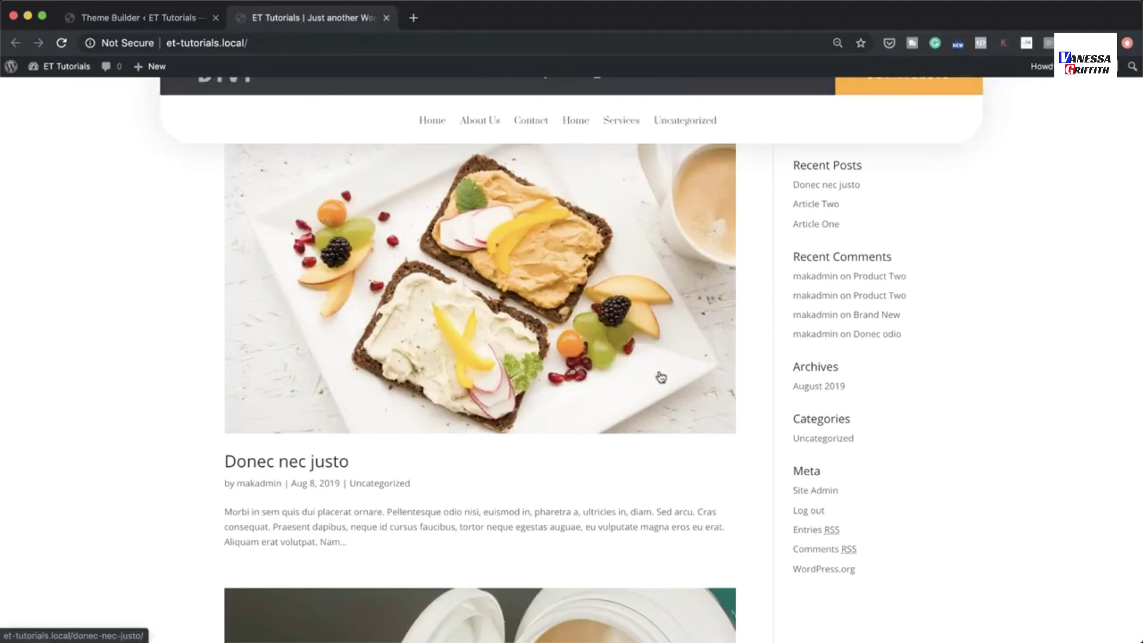
pyautogui.scroll(-2, 660, 374)
pyautogui.scroll(-10, 659, 373)
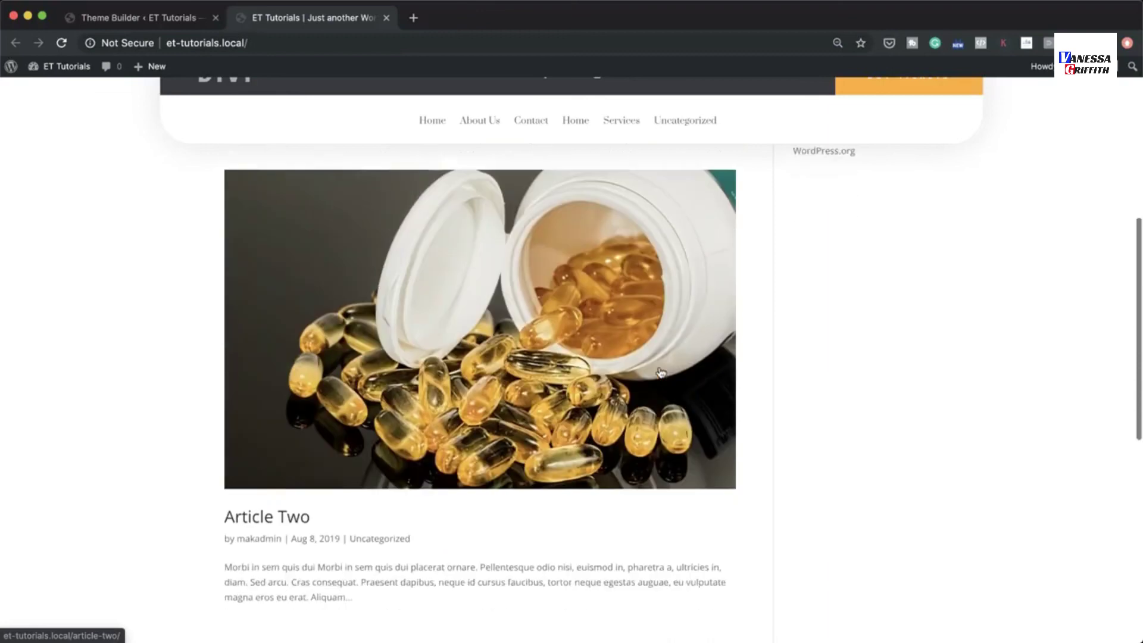
pyautogui.scroll(-6, 659, 370)
pyautogui.scroll(15, 659, 366)
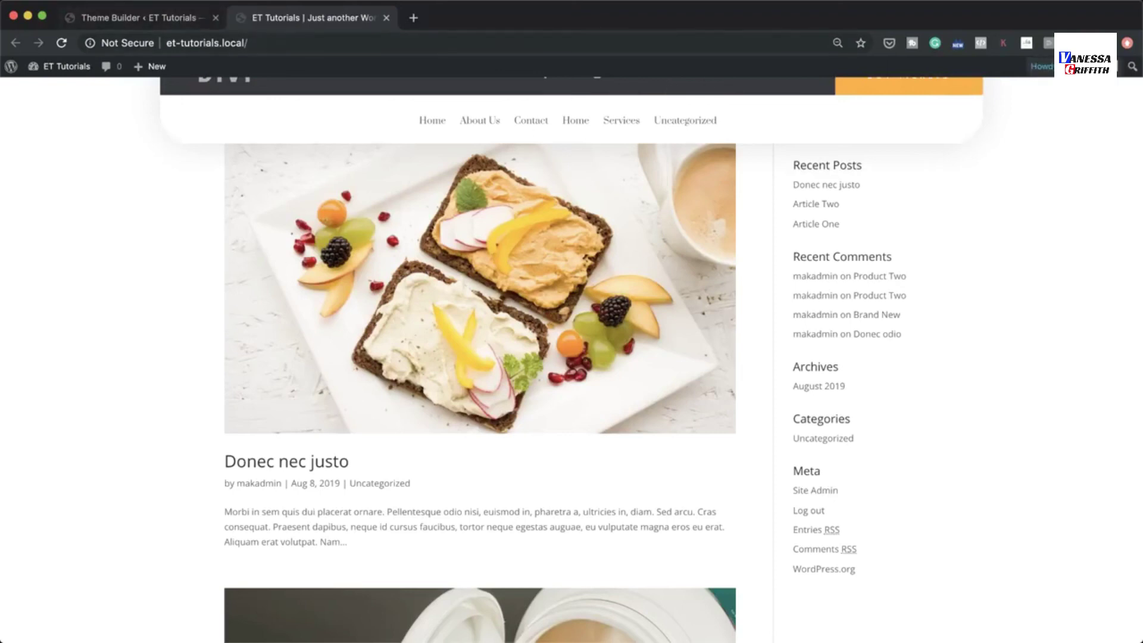
# Log out, reload et-tutorials.local, and scroll to confirm the header stays fixed.
pyautogui.moveTo(1042, 66)
pyautogui.click(1042, 132)
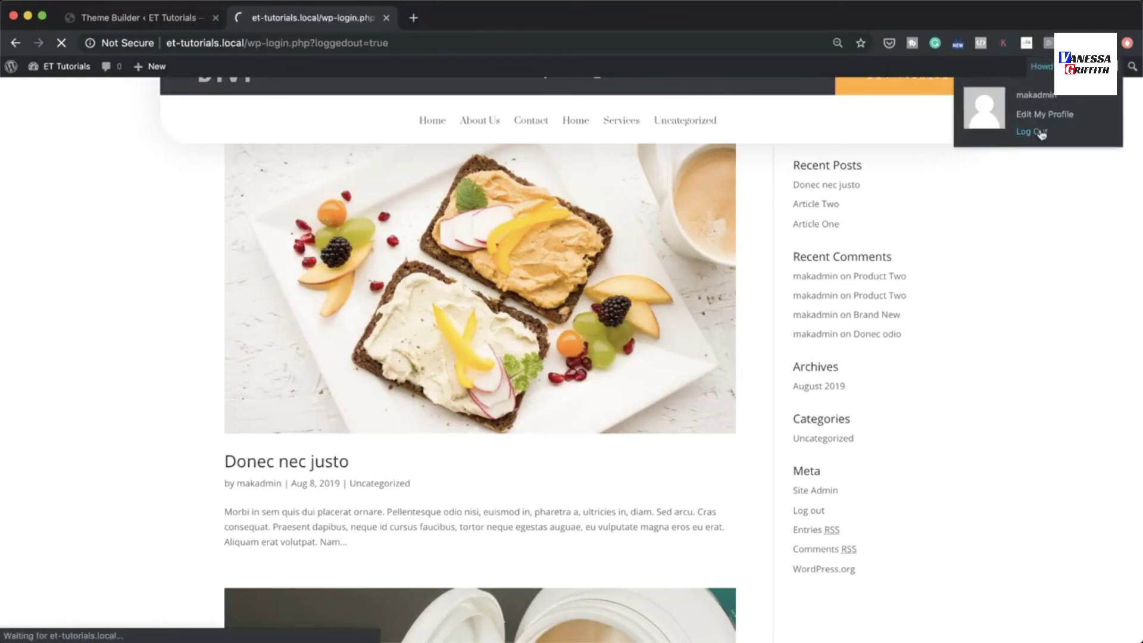
pyautogui.click(309, 42)
pyautogui.write('et-tutorials.local')
pyautogui.press('Return')
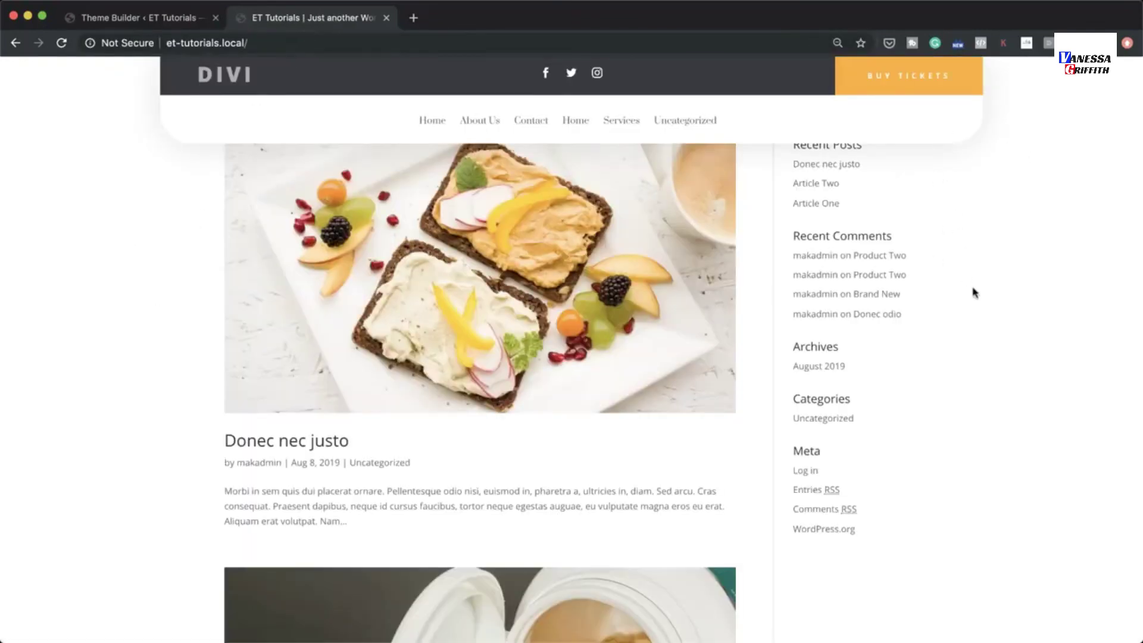
pyautogui.scroll(-5, 974, 303)
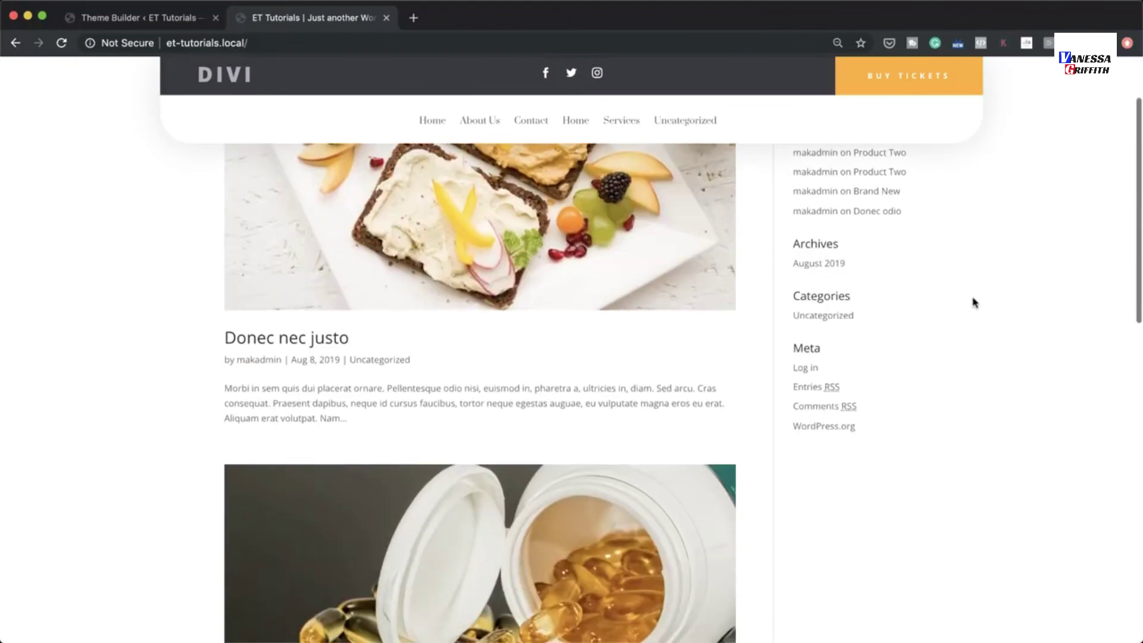
pyautogui.scroll(-10, 974, 303)
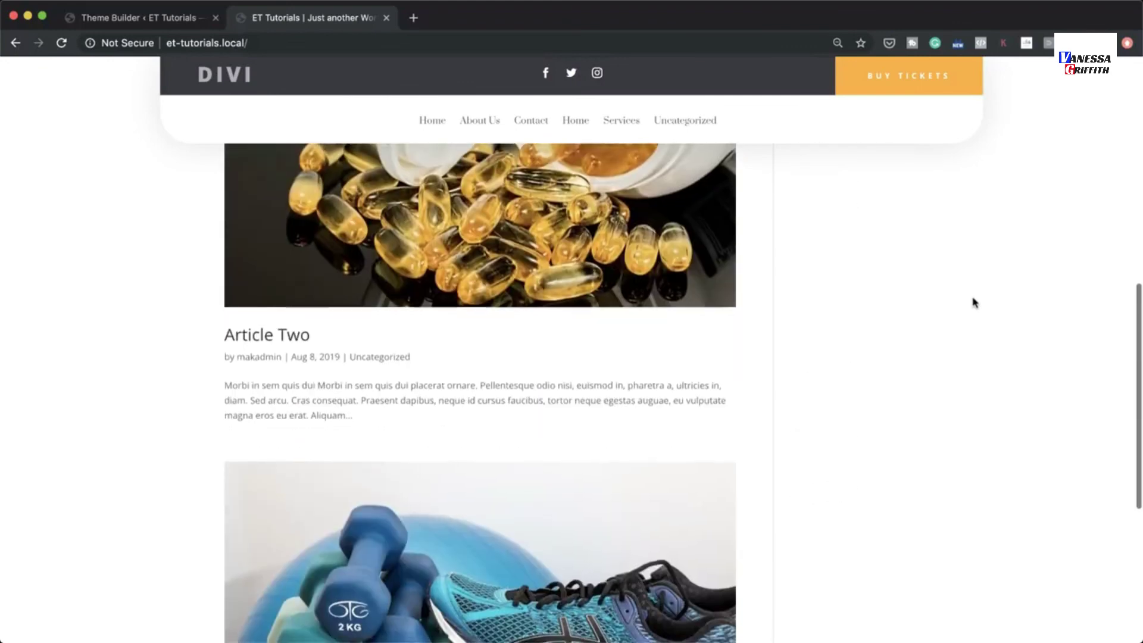